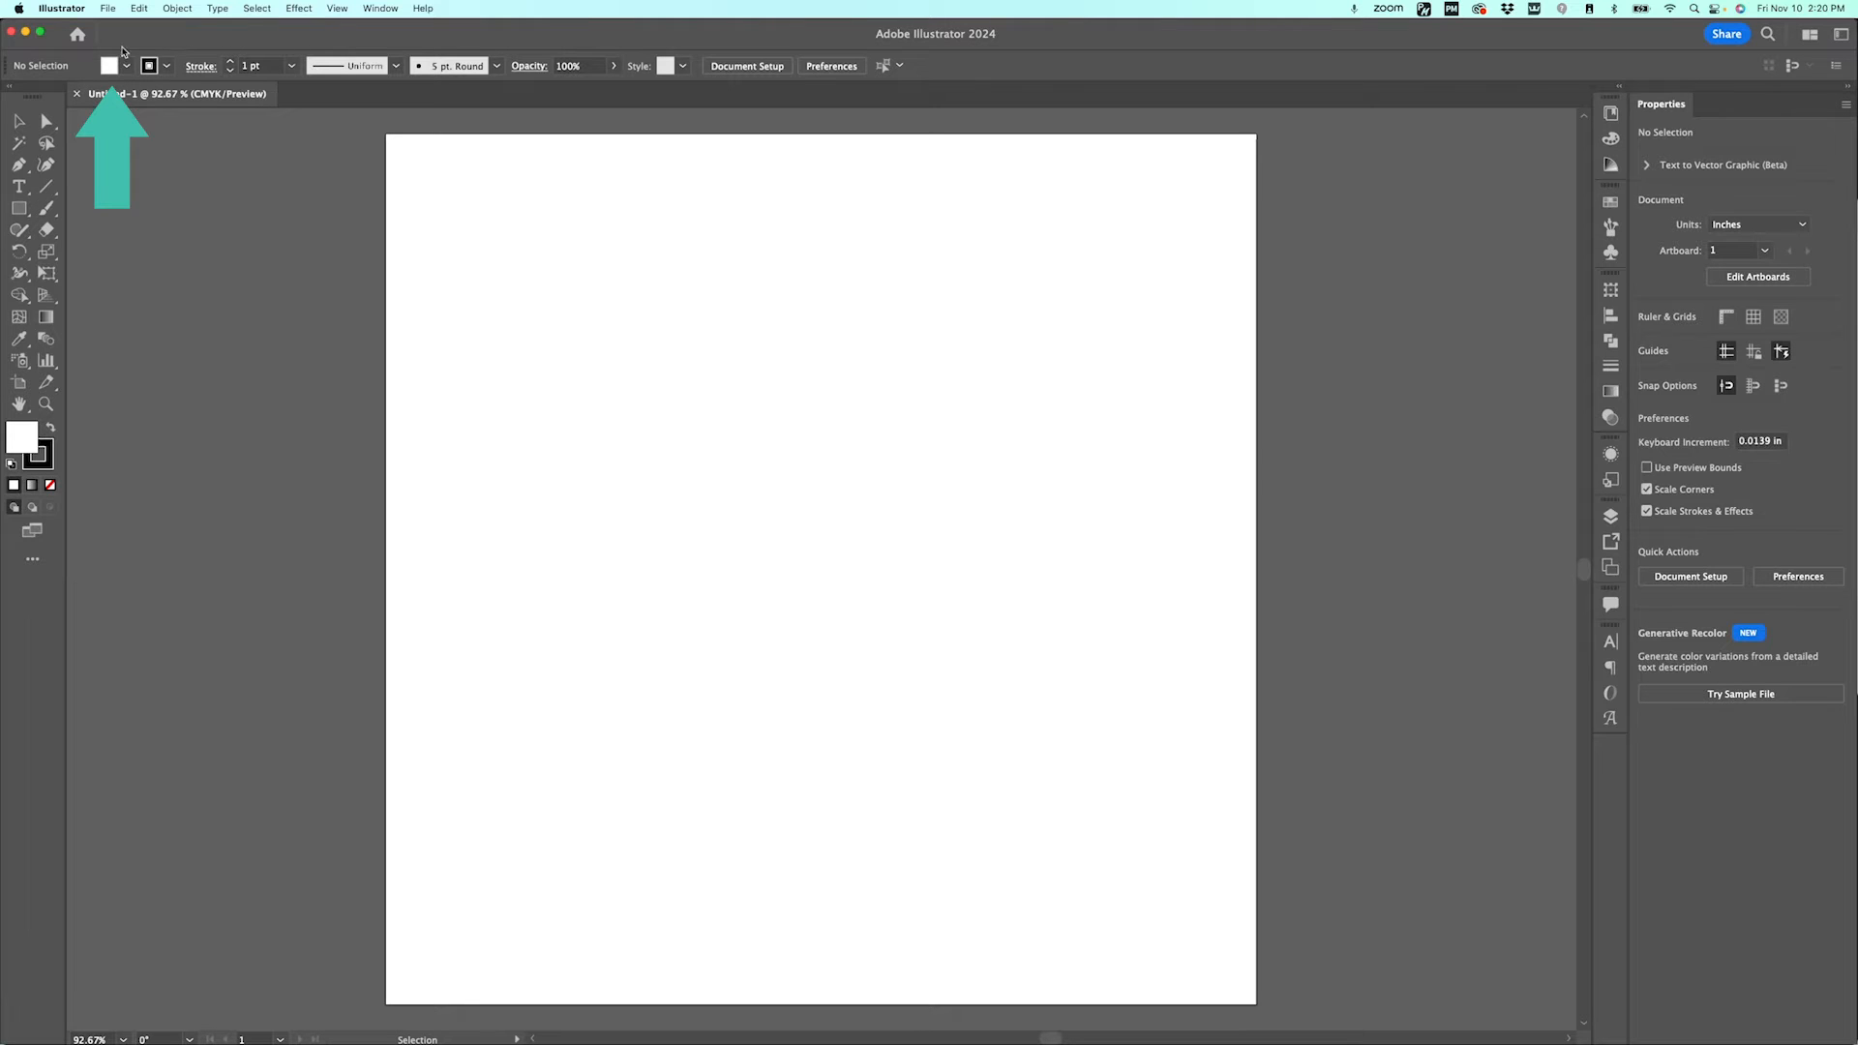
click(1611, 202)
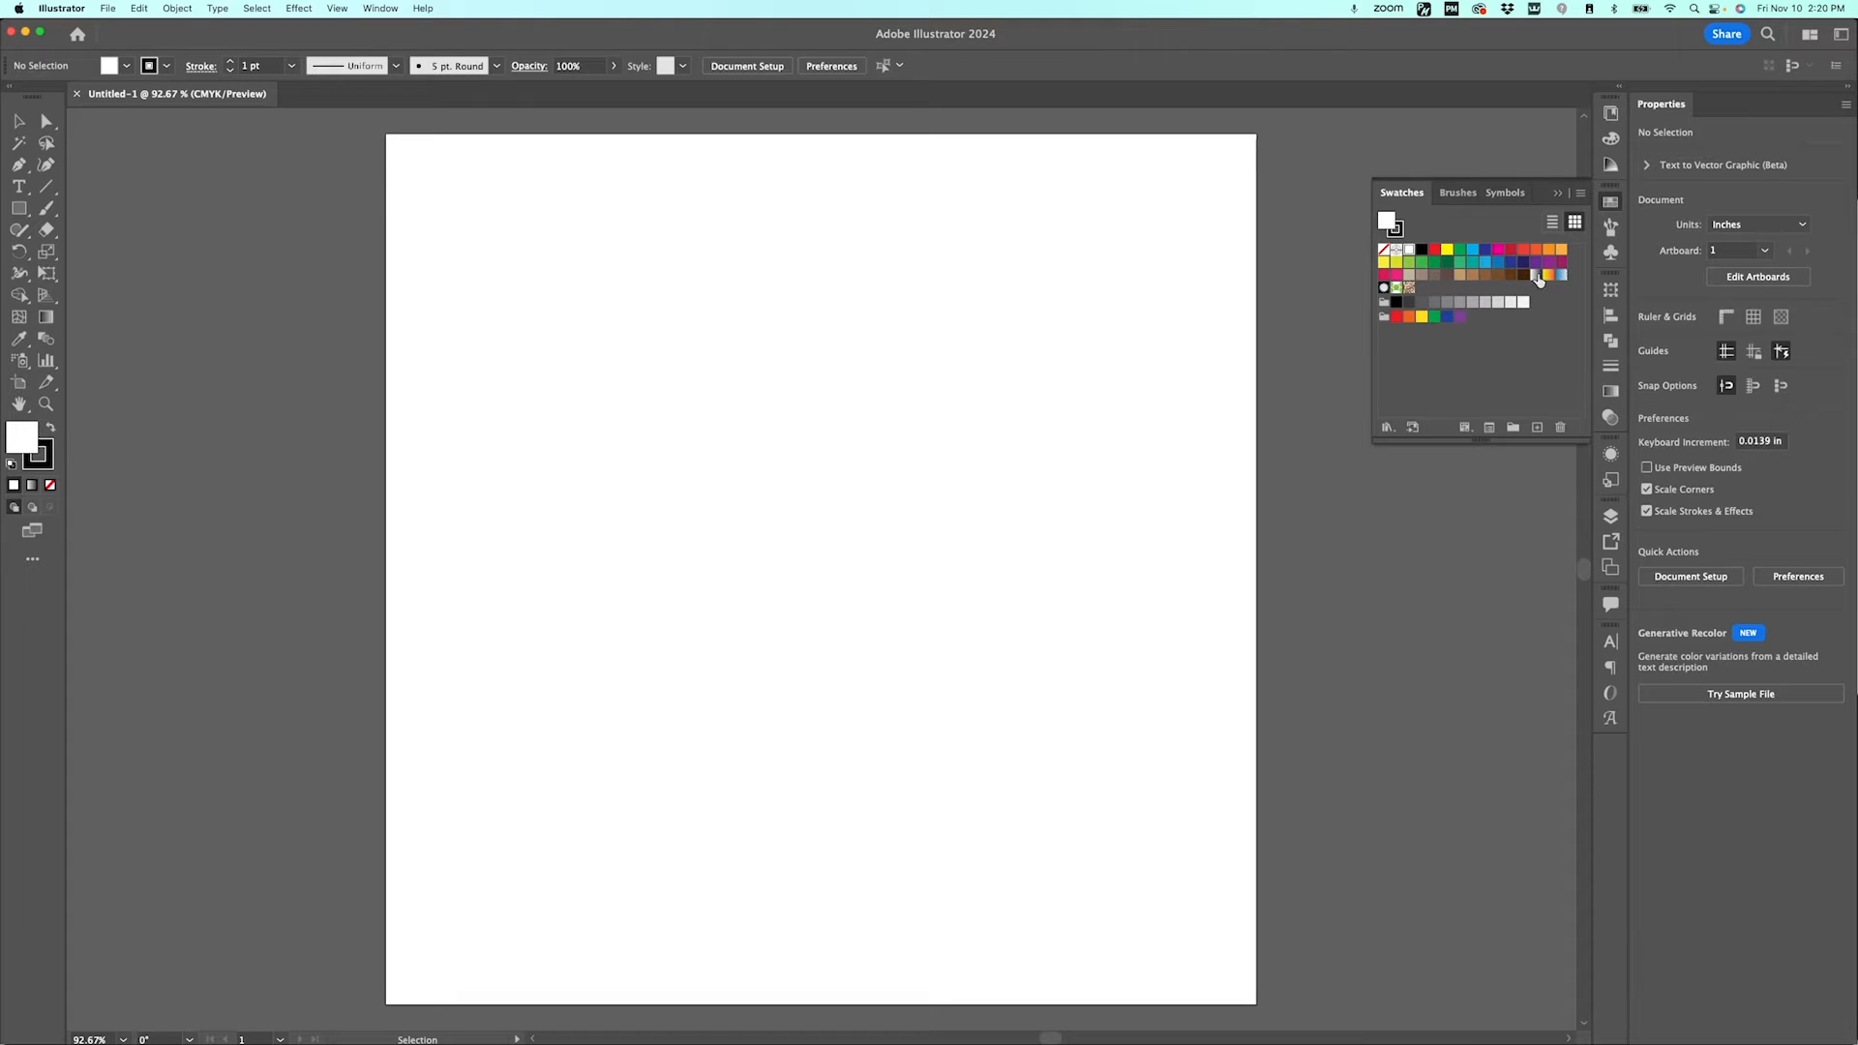
click(126, 66)
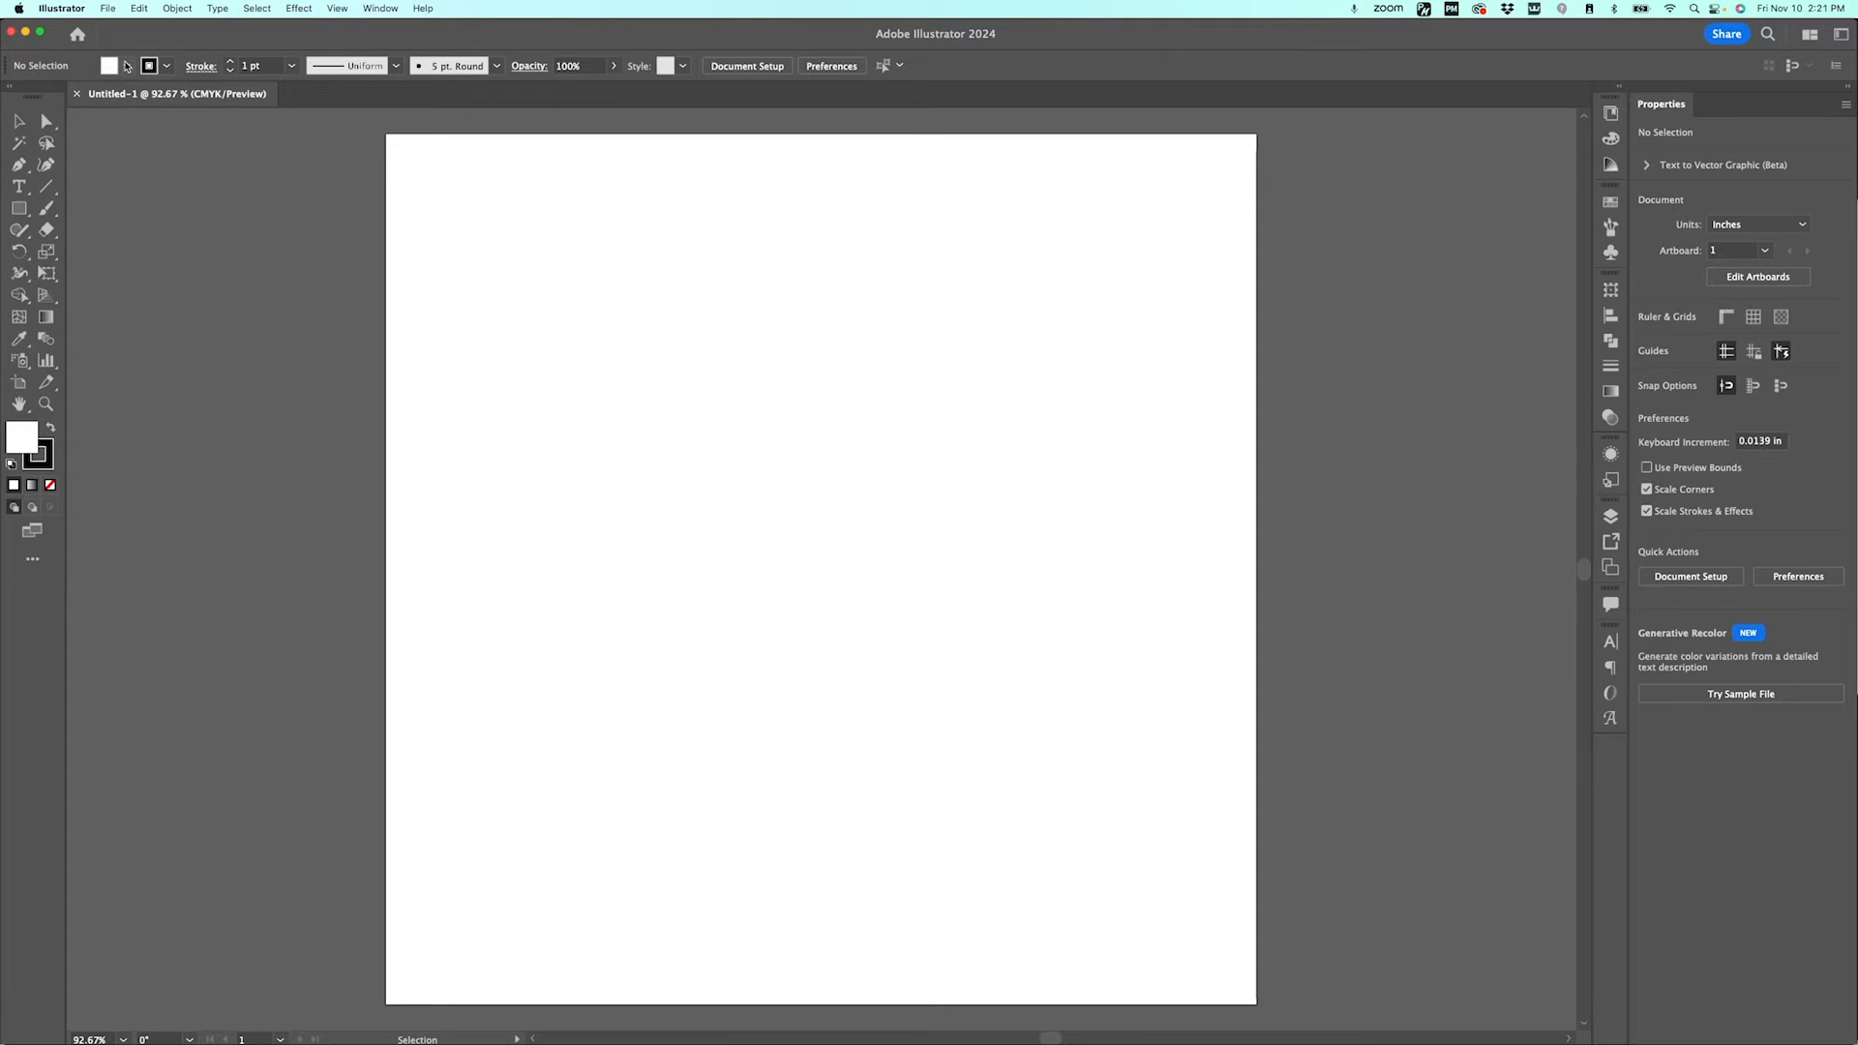
click(127, 66)
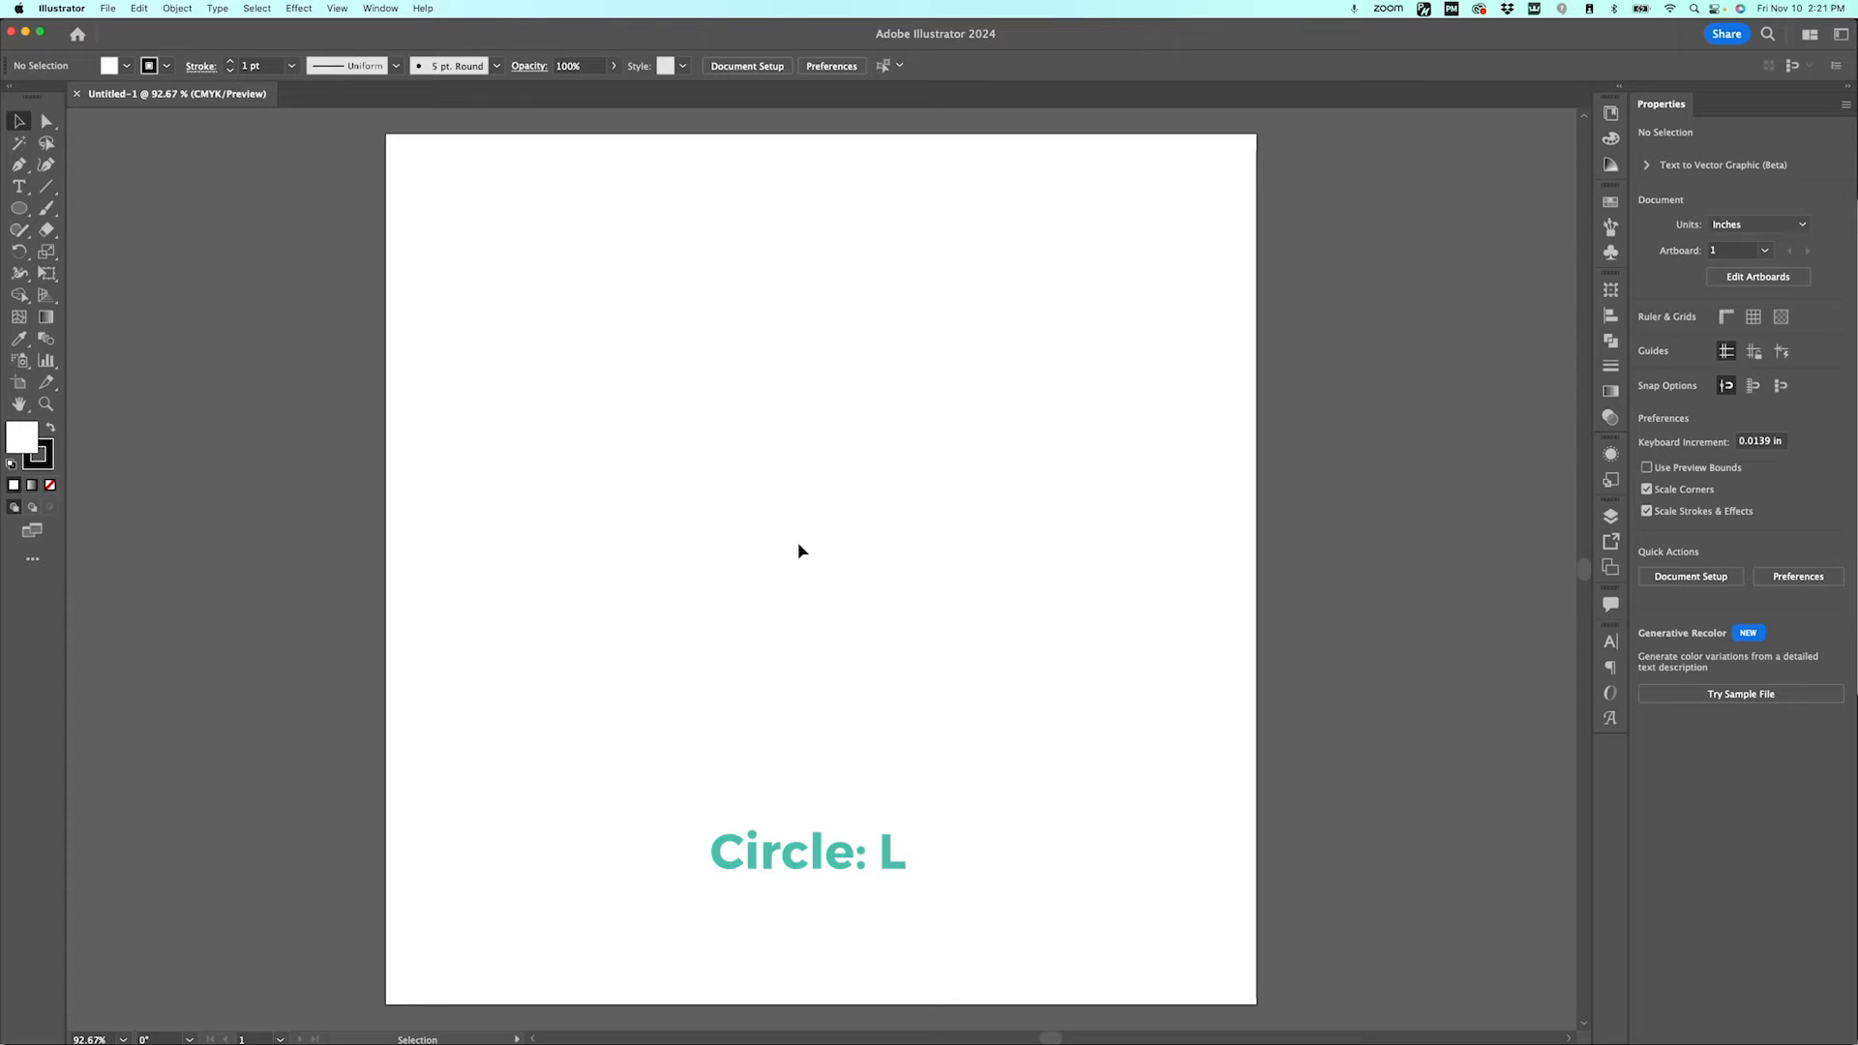
Step: Draw a circle about 5.44 in across near the middle of the artboard with the Ellipse tool
key(l)
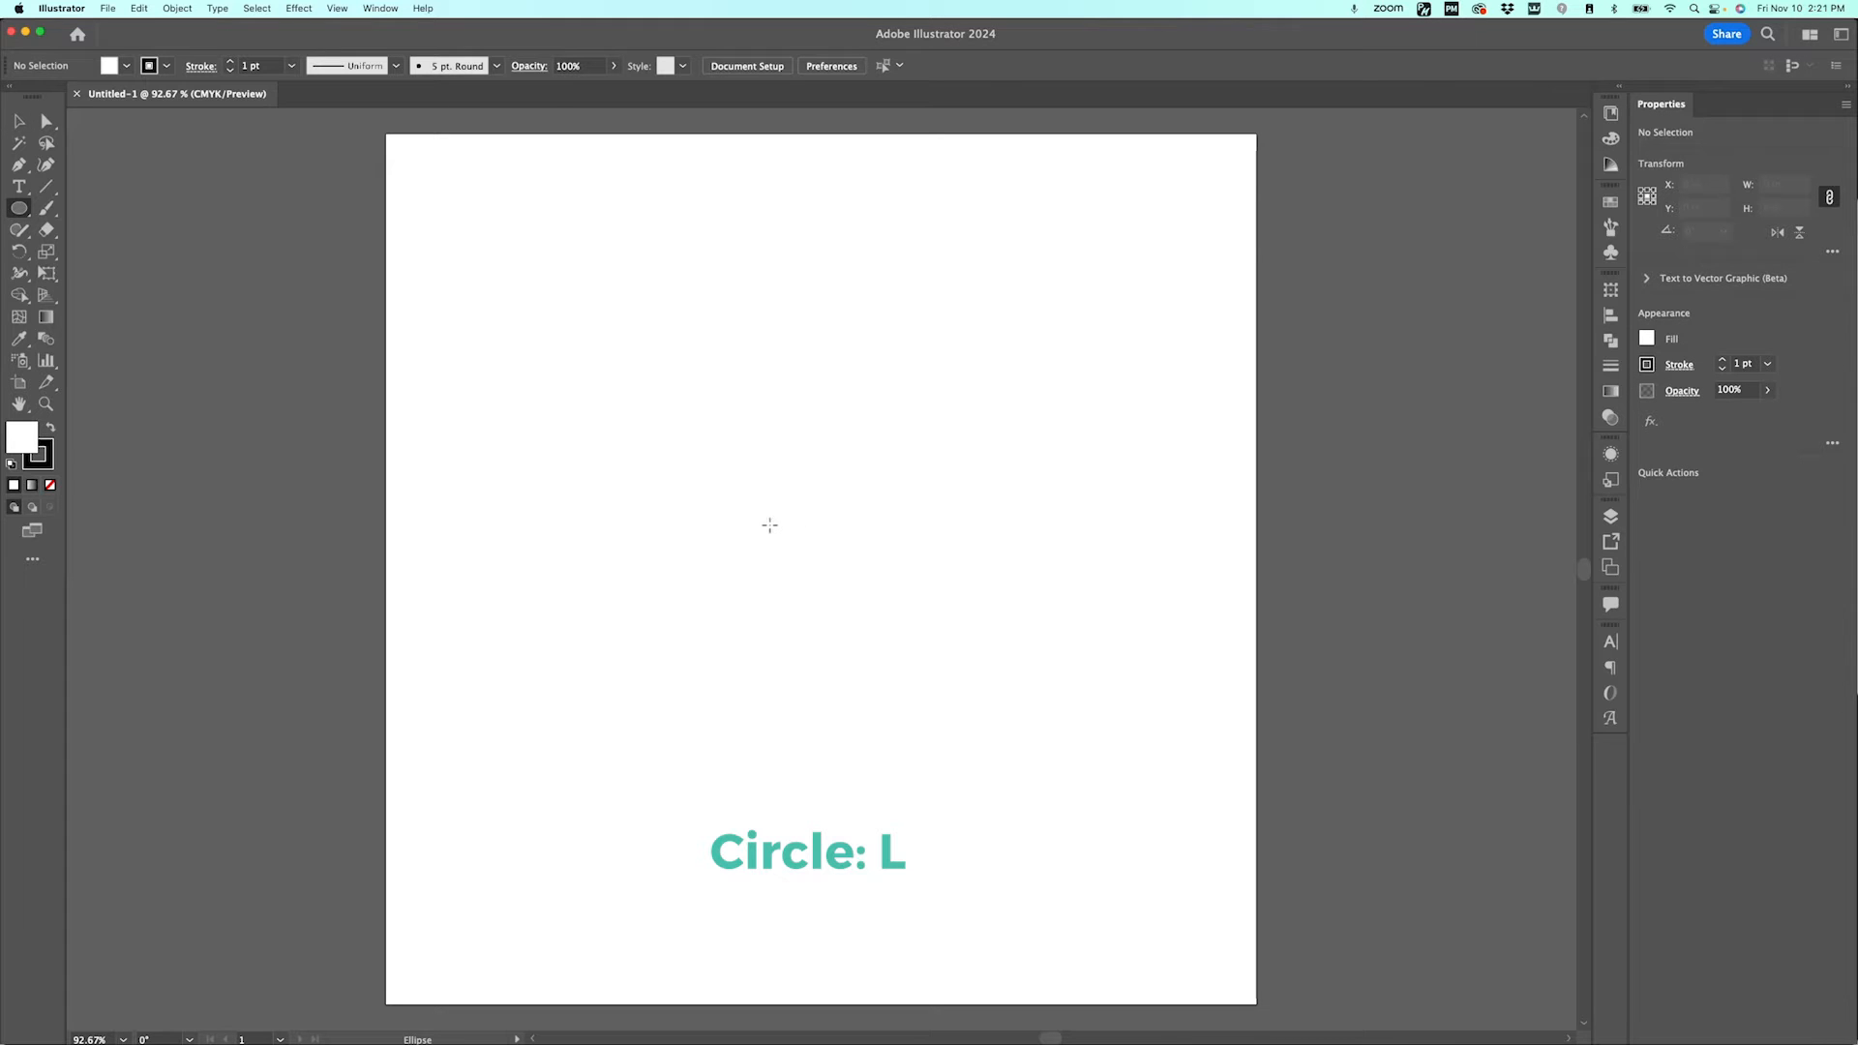
drag(787, 525, 985, 721)
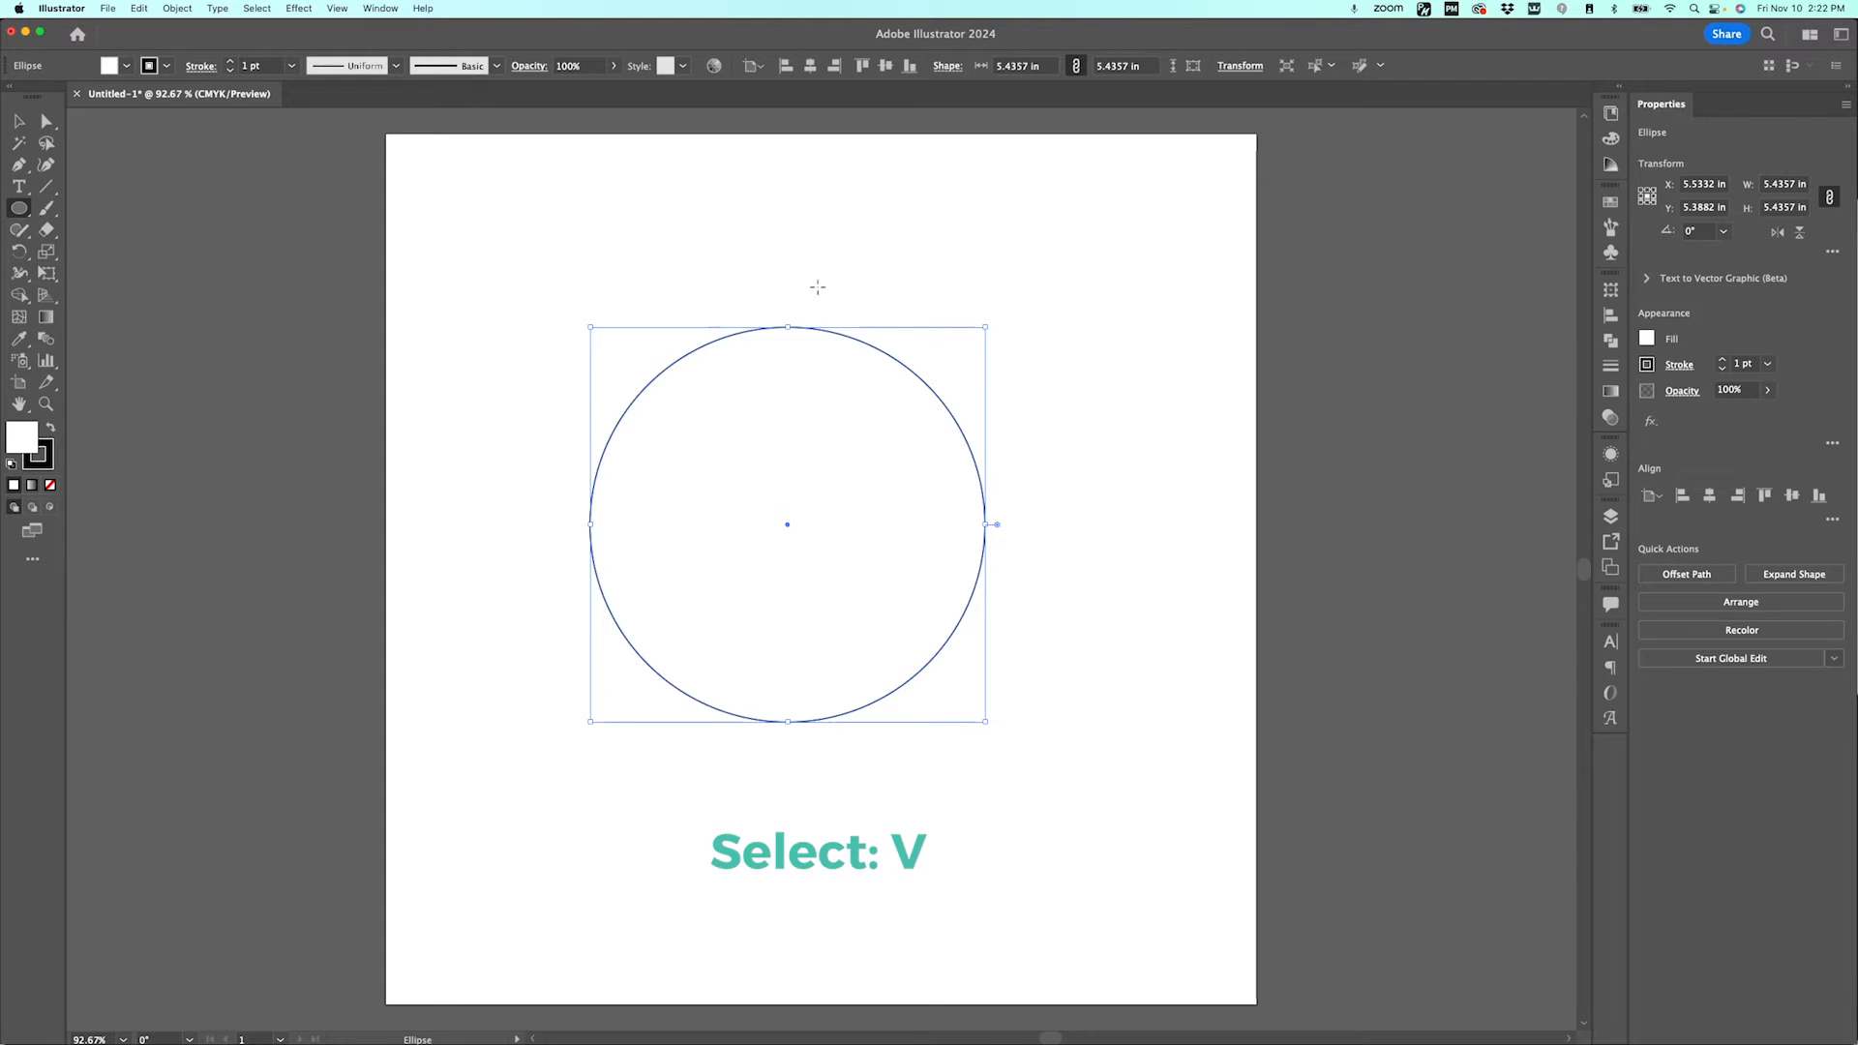
key(v)
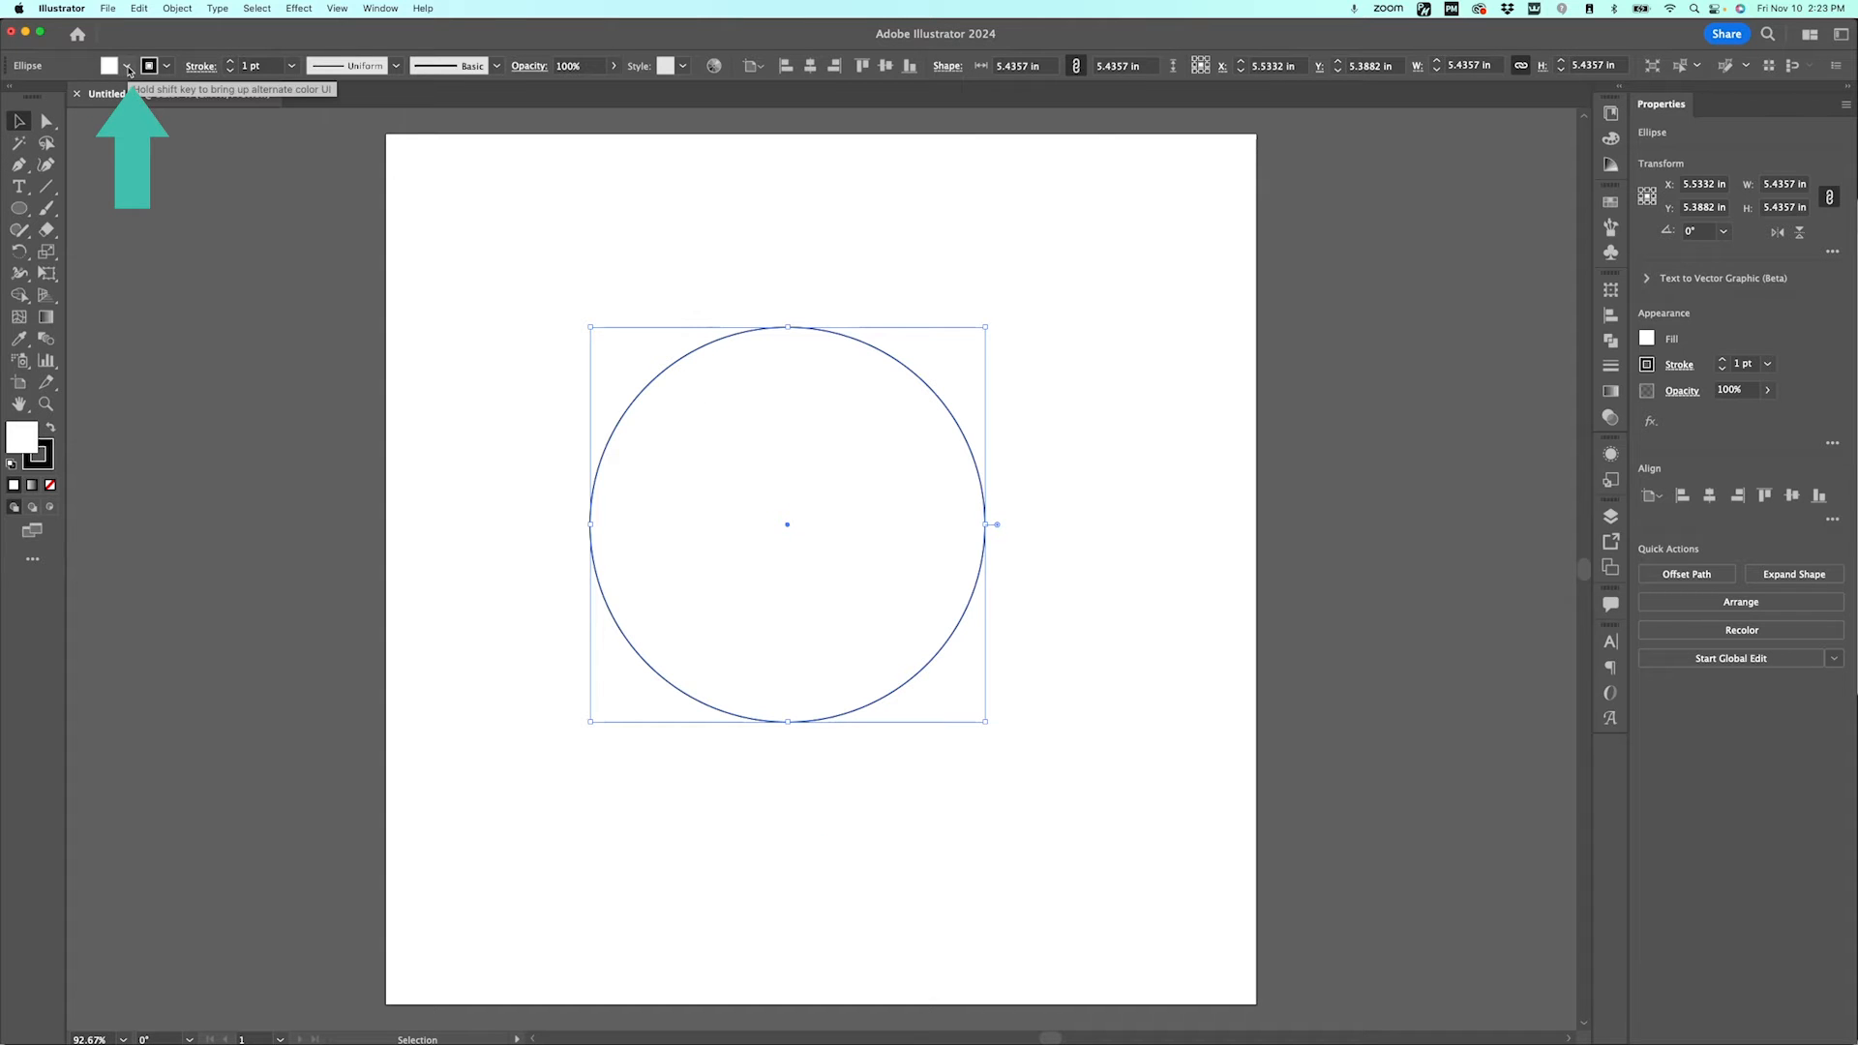
Step: Fill the circle with the teal swatch, set its stroke to None, and deselect it
click(128, 70)
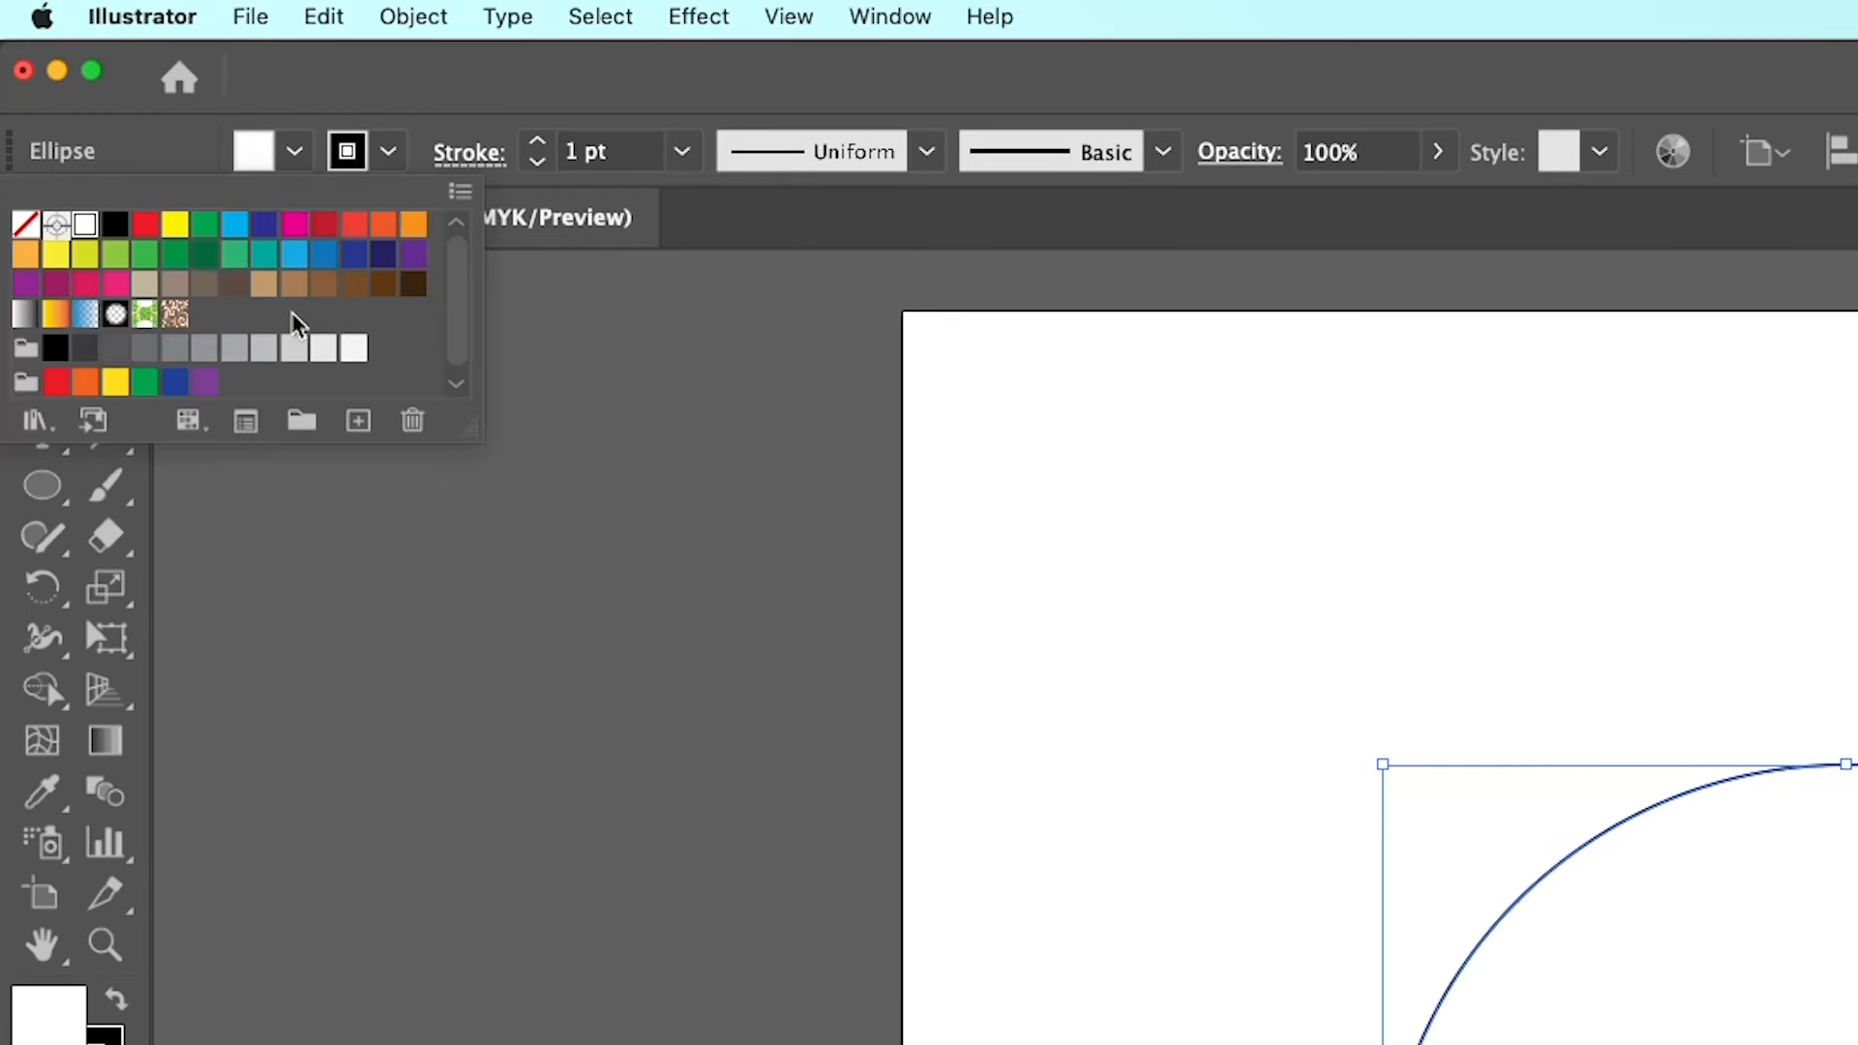
click(259, 266)
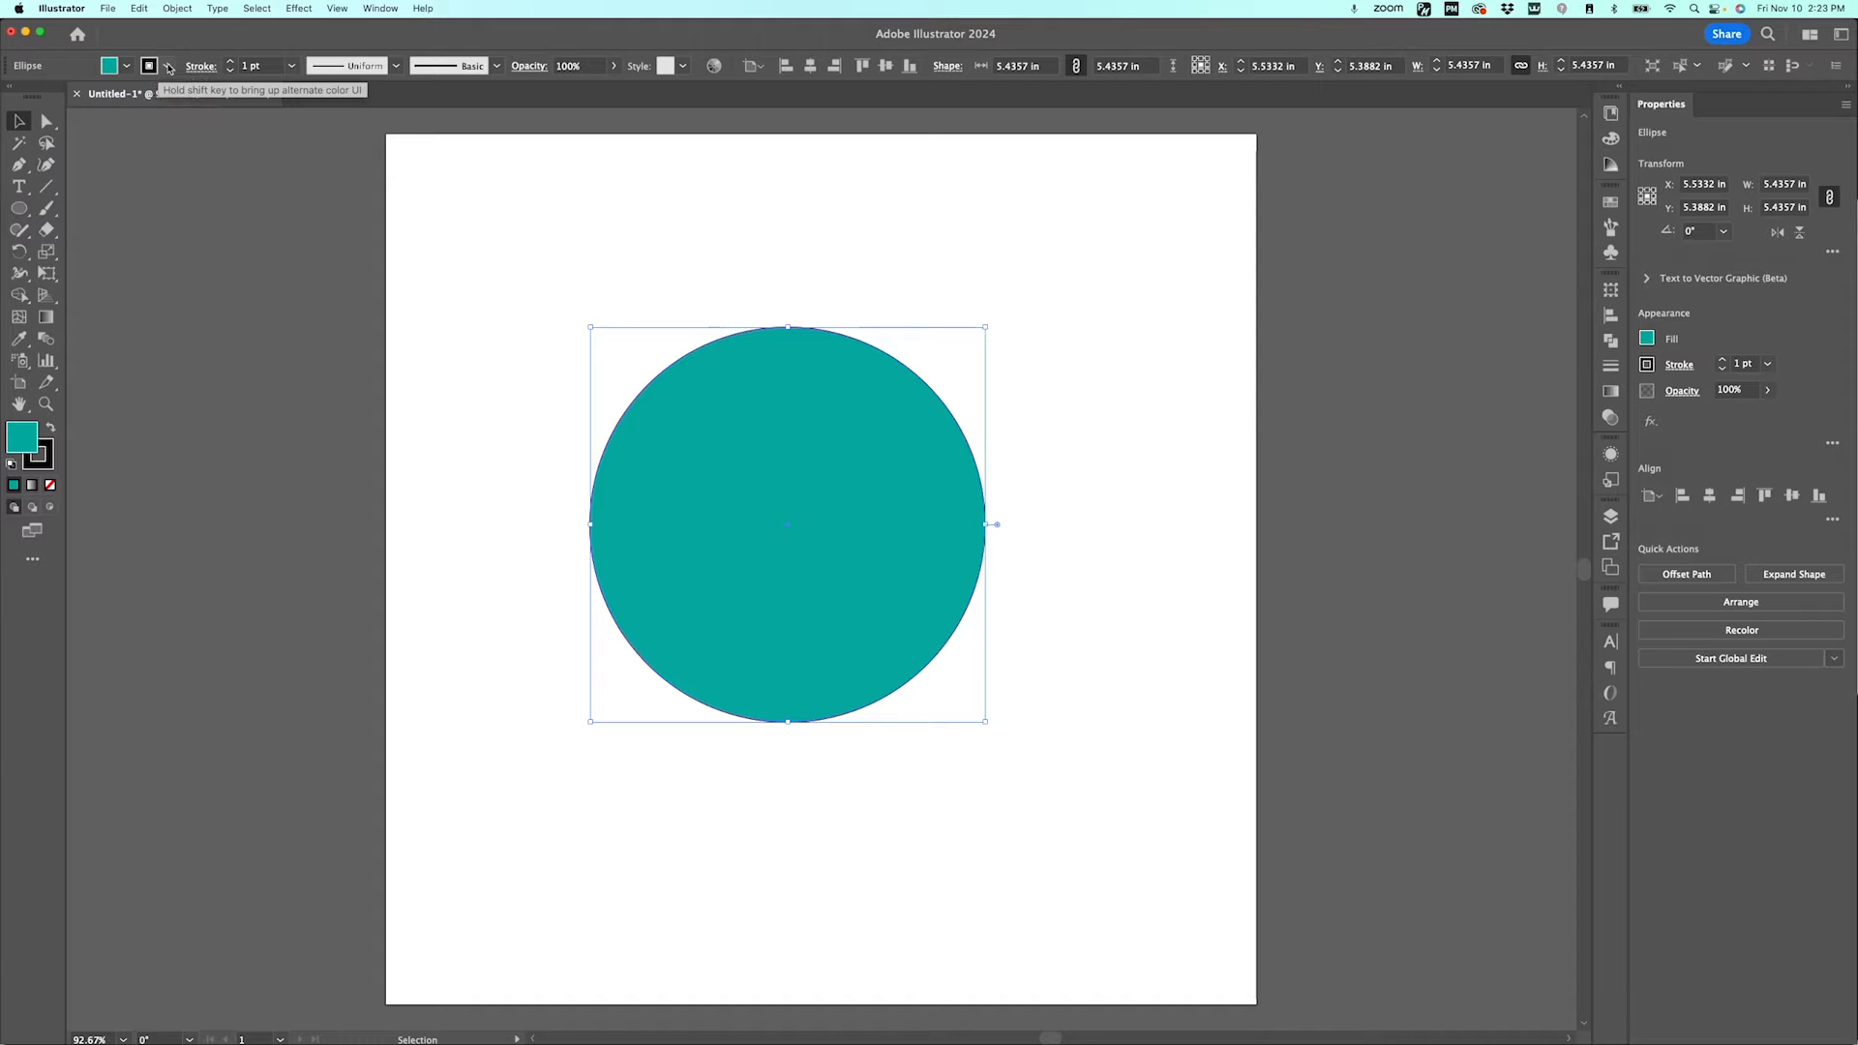
click(294, 151)
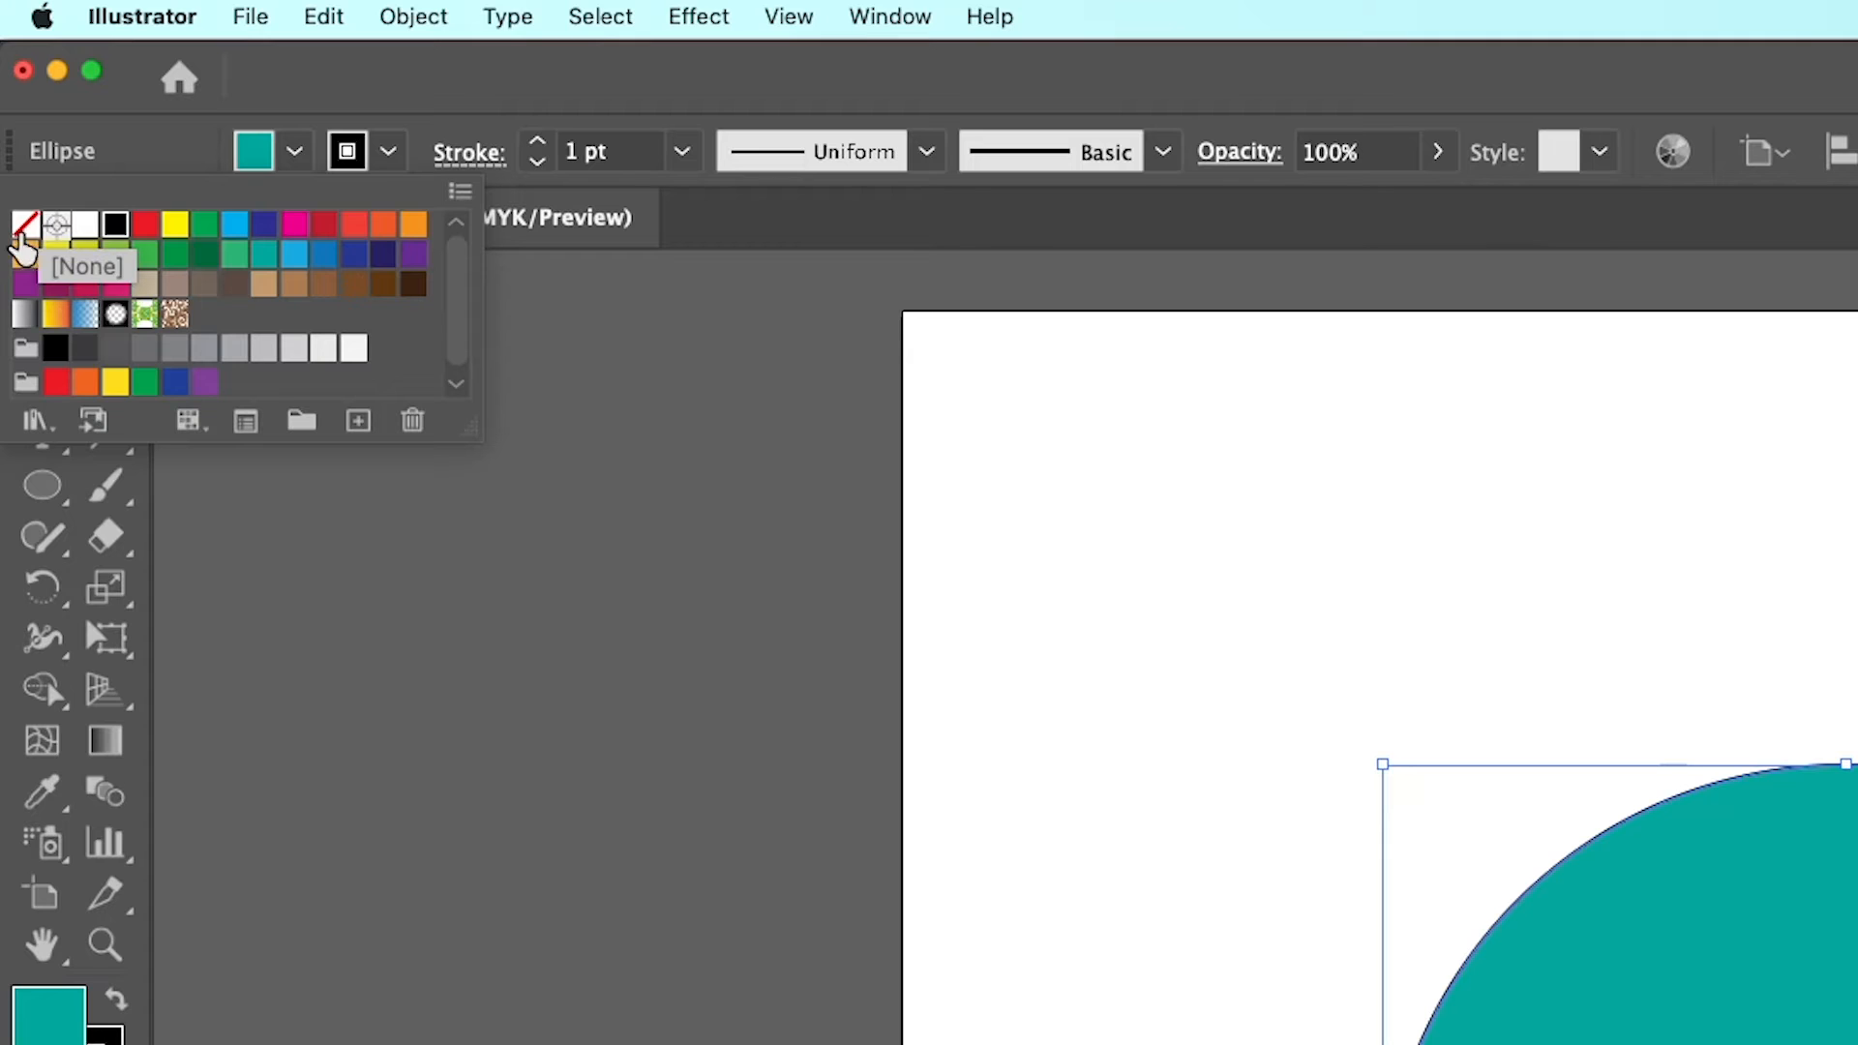
click(25, 226)
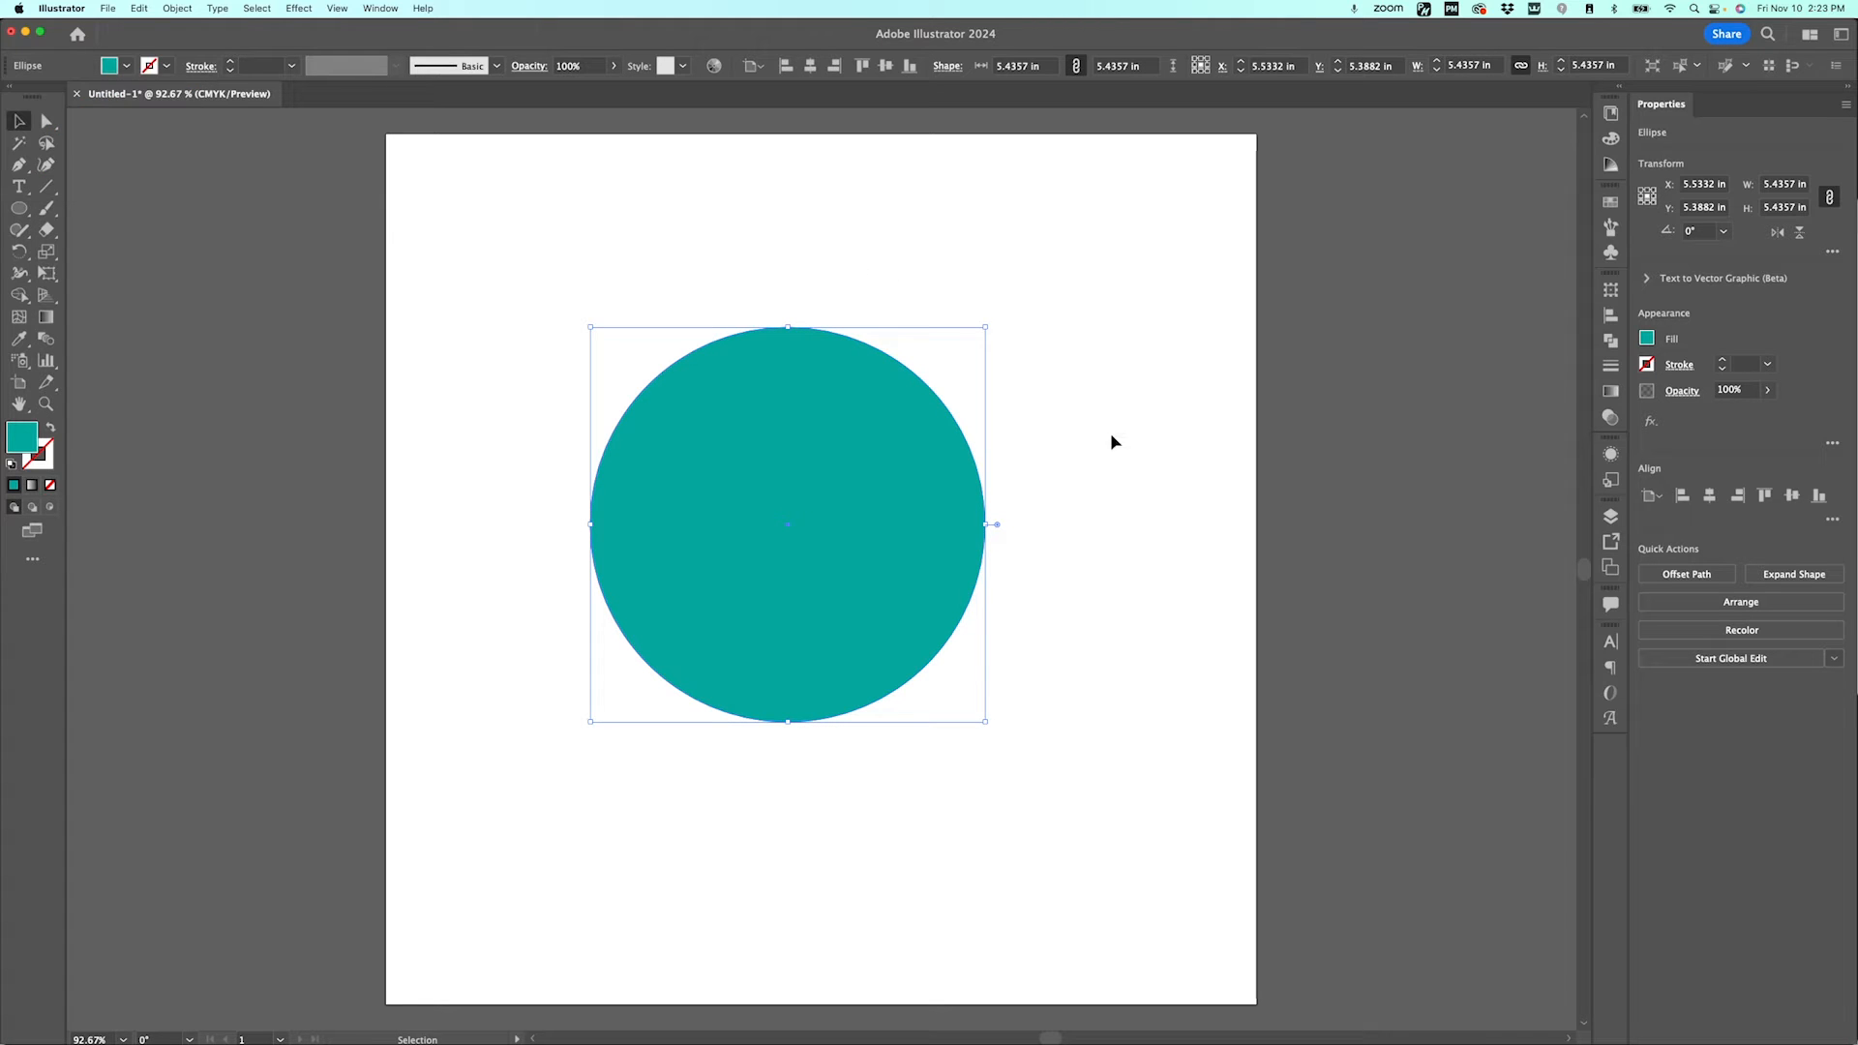
click(1069, 432)
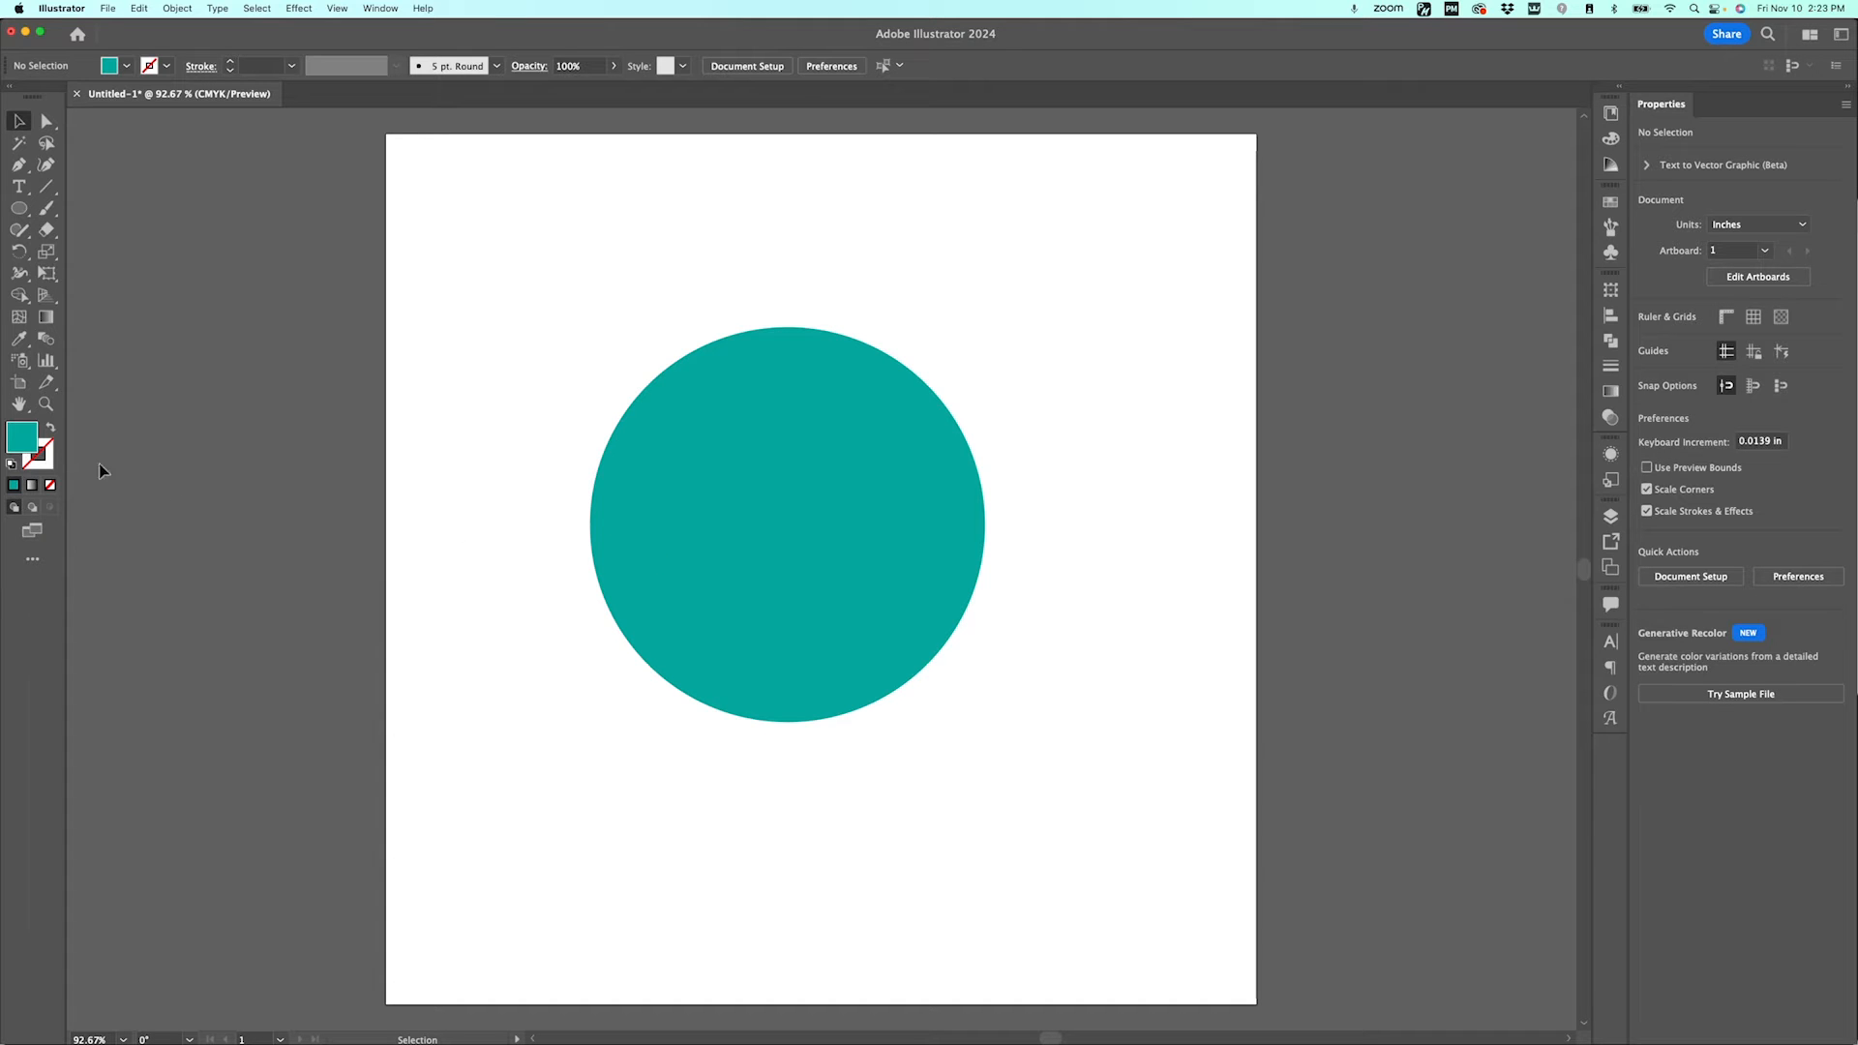
double_click(23, 443)
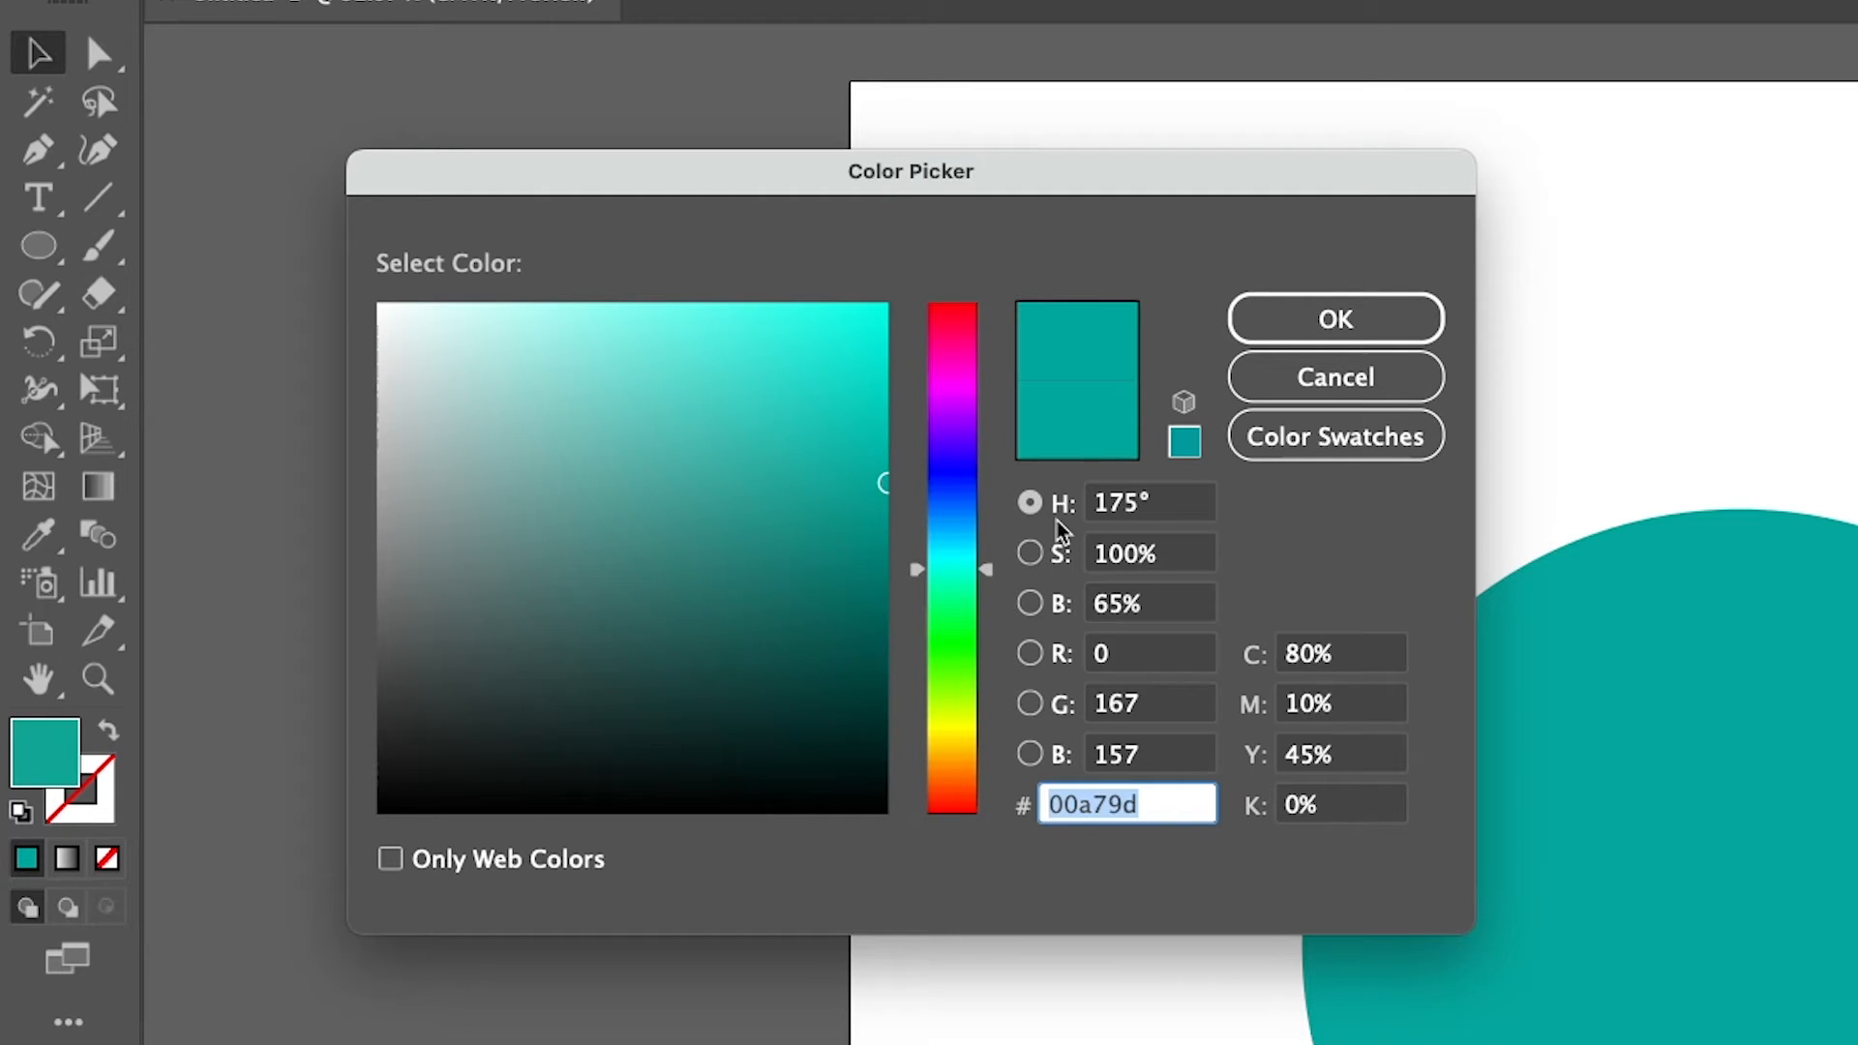
click(875, 481)
mouse_move(876, 482)
mouse_down()
mouse_move(755, 439)
mouse_move(637, 360)
mouse_up()
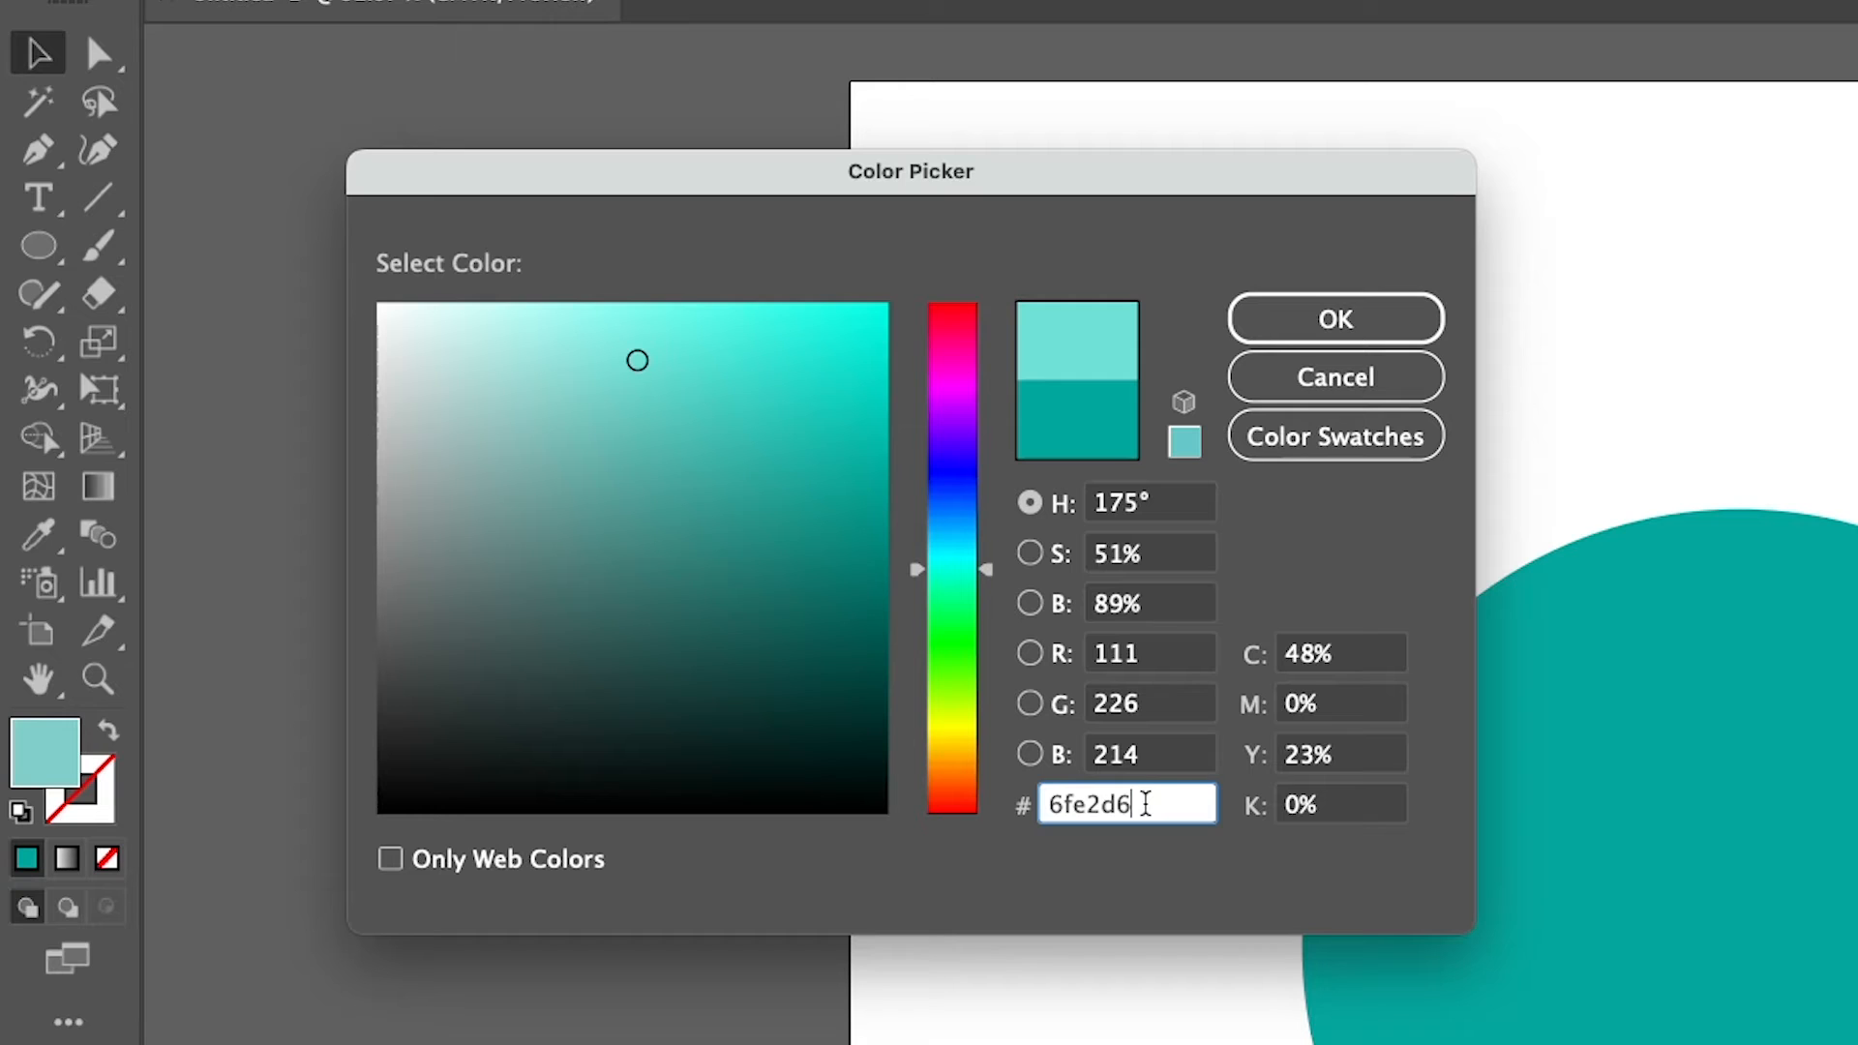
key(Escape)
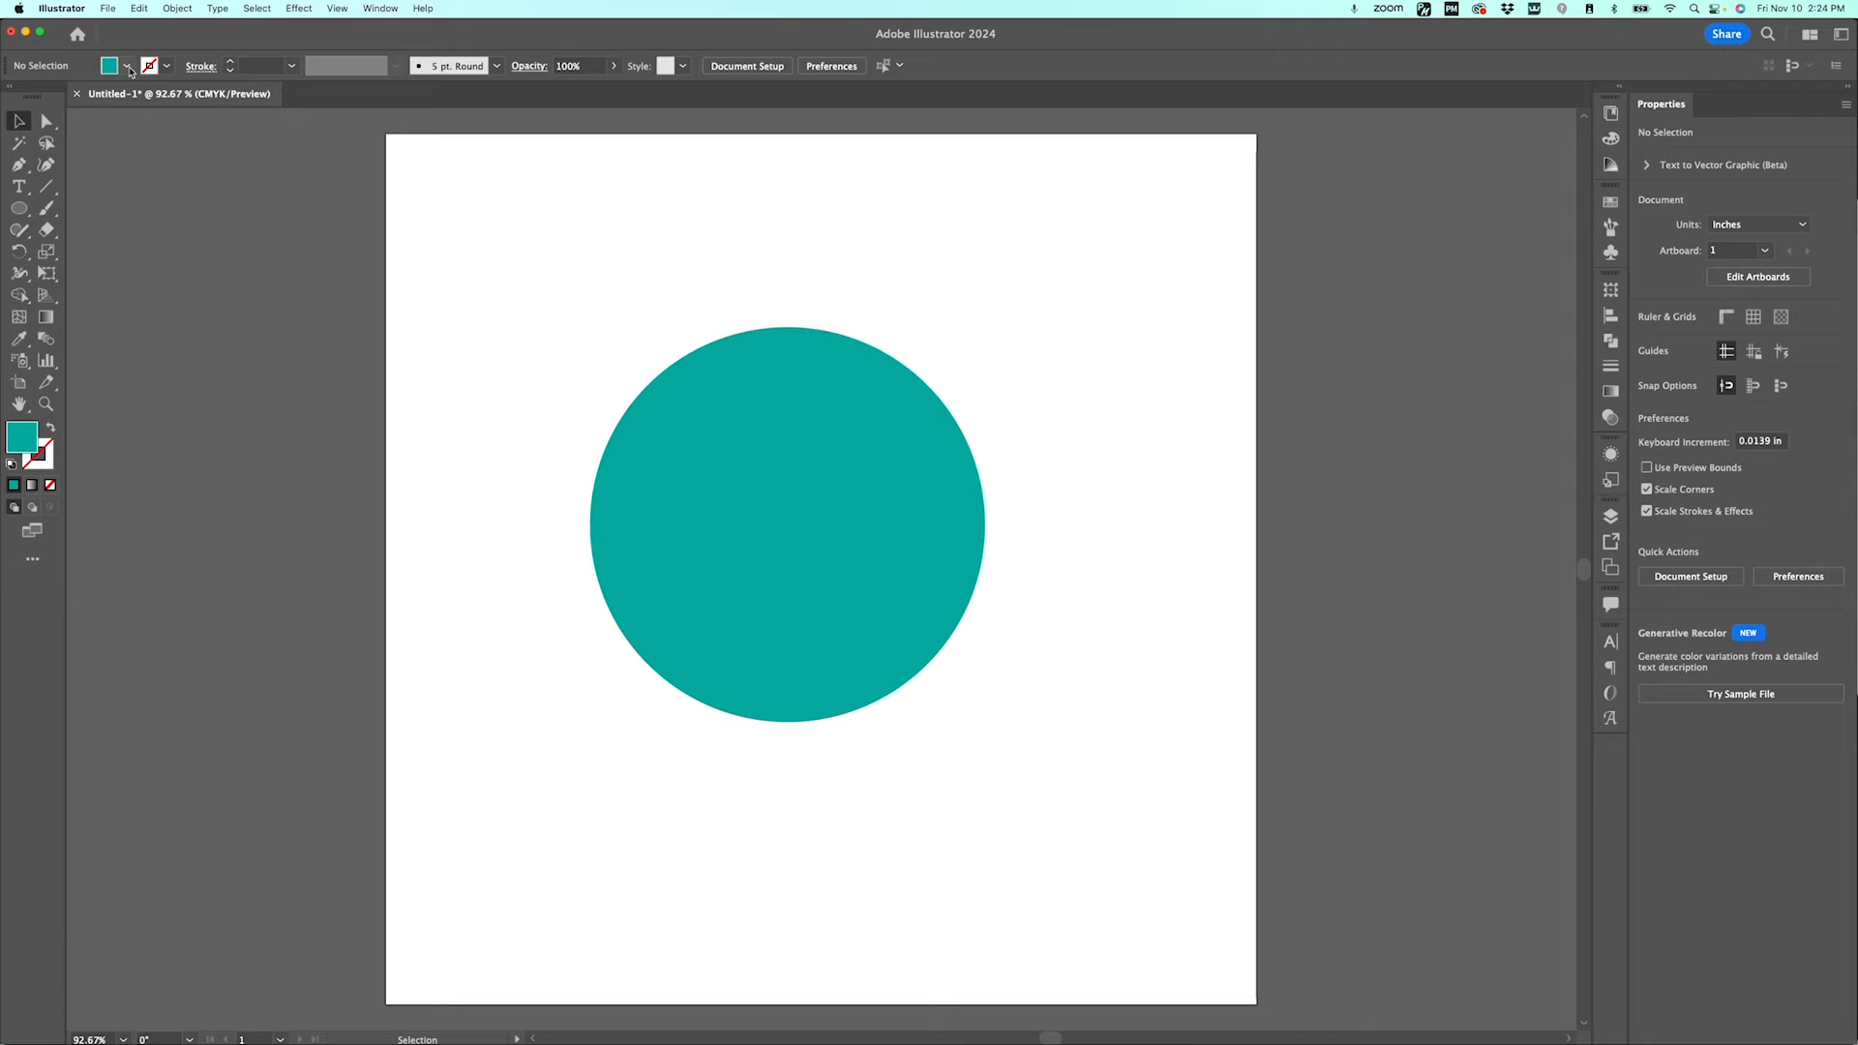
Step: Open the Bright swatch library from Color Properties and enlarge it to show all of its color groups
click(129, 68)
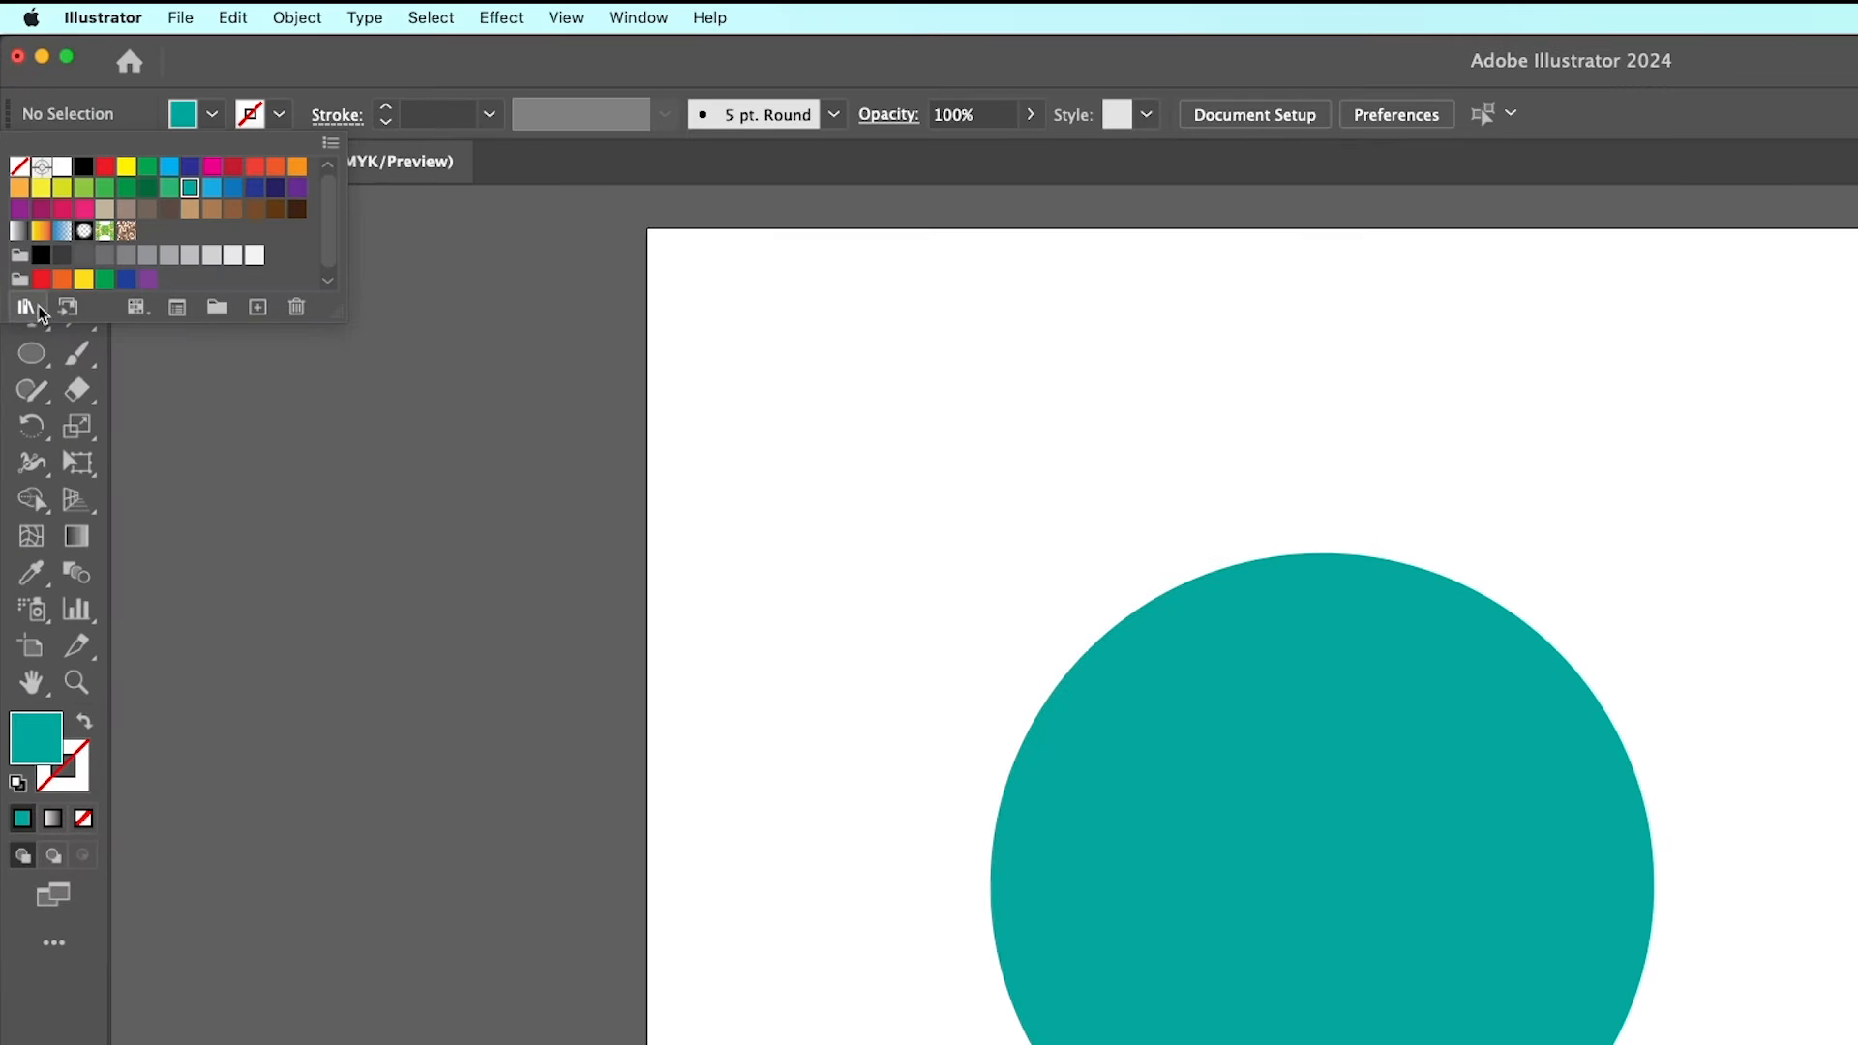
click(26, 308)
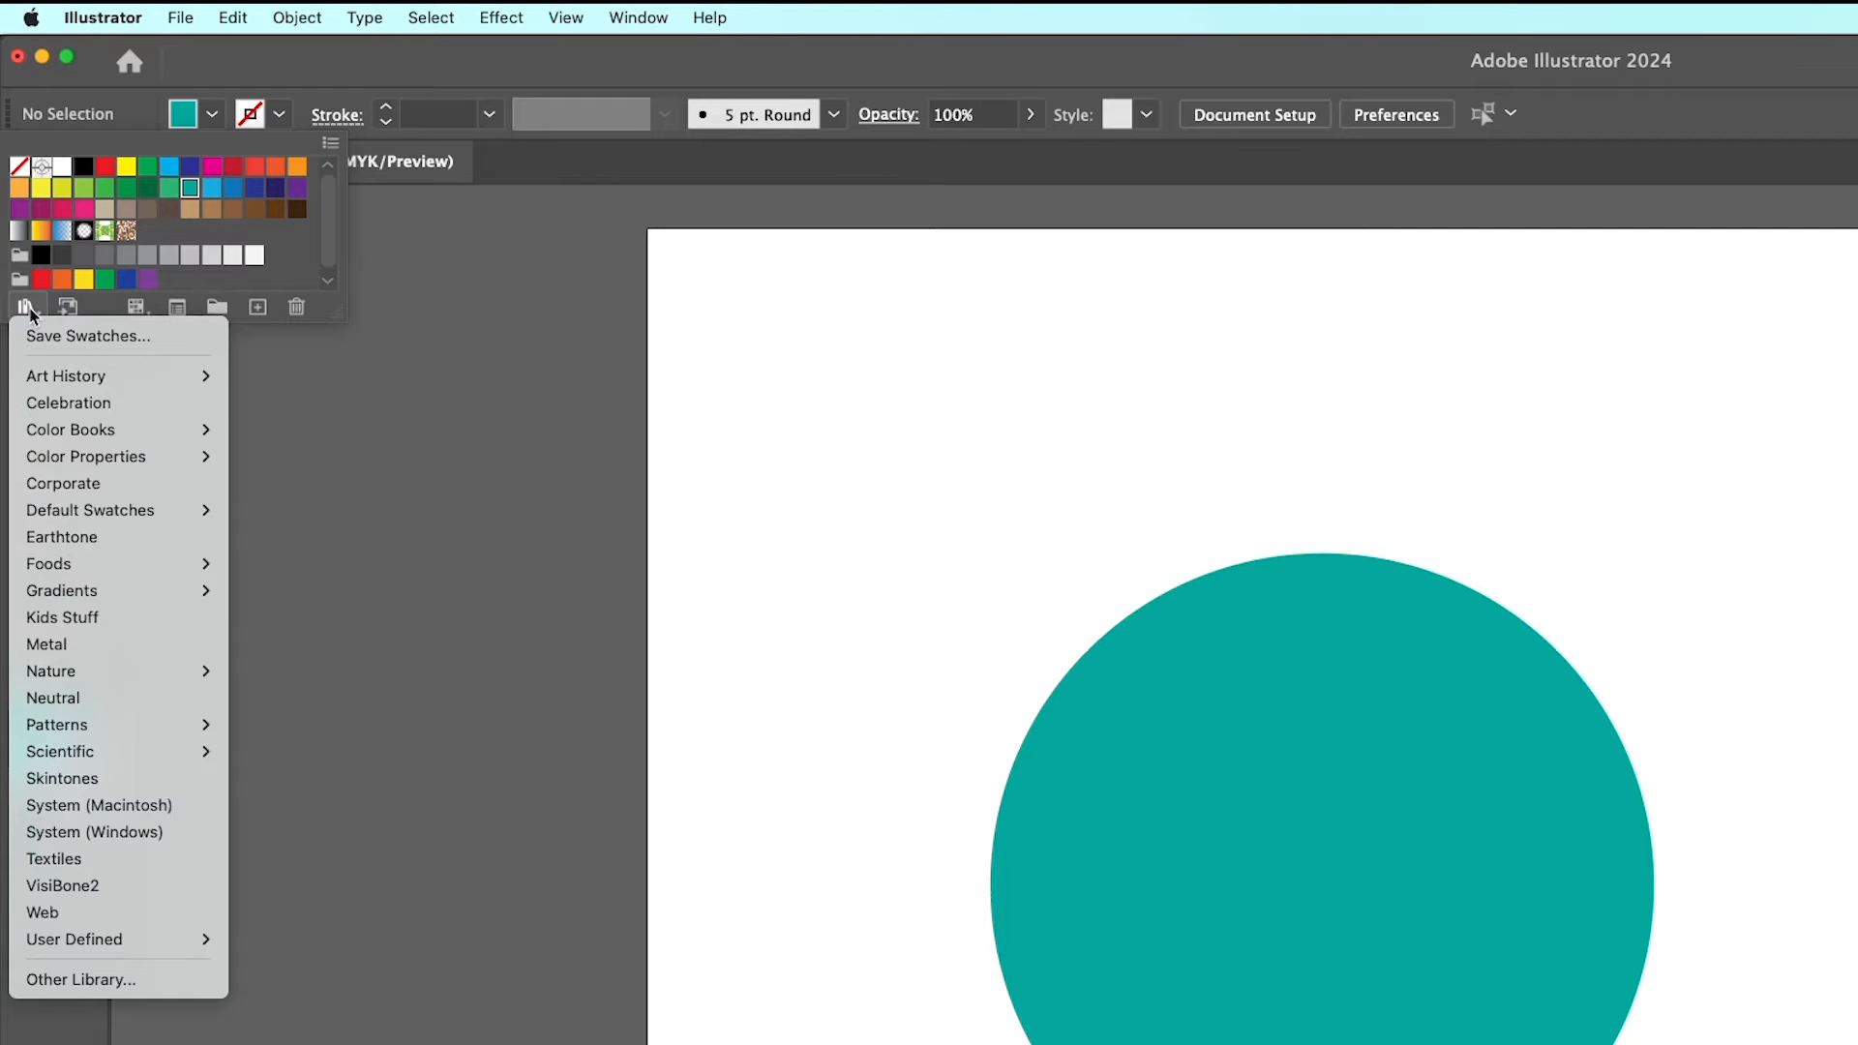
mouse_move(66, 380)
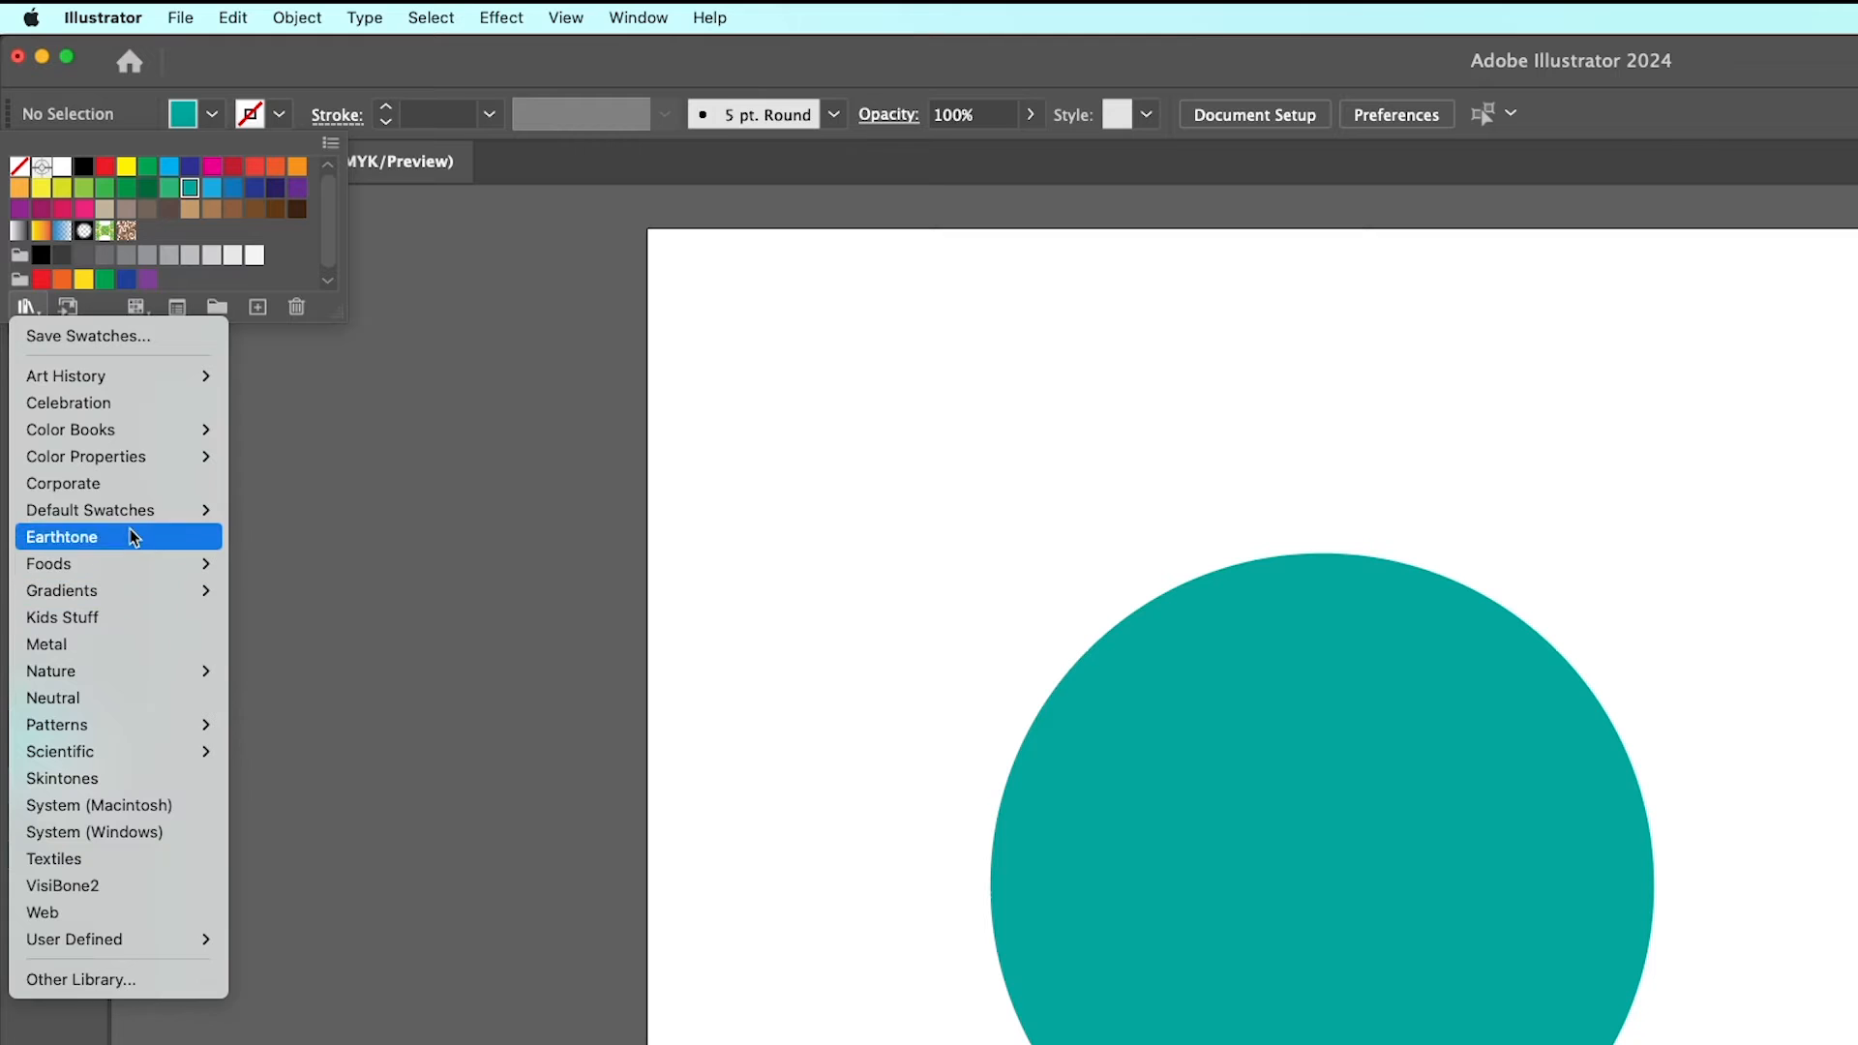
mouse_move(130, 466)
click(312, 467)
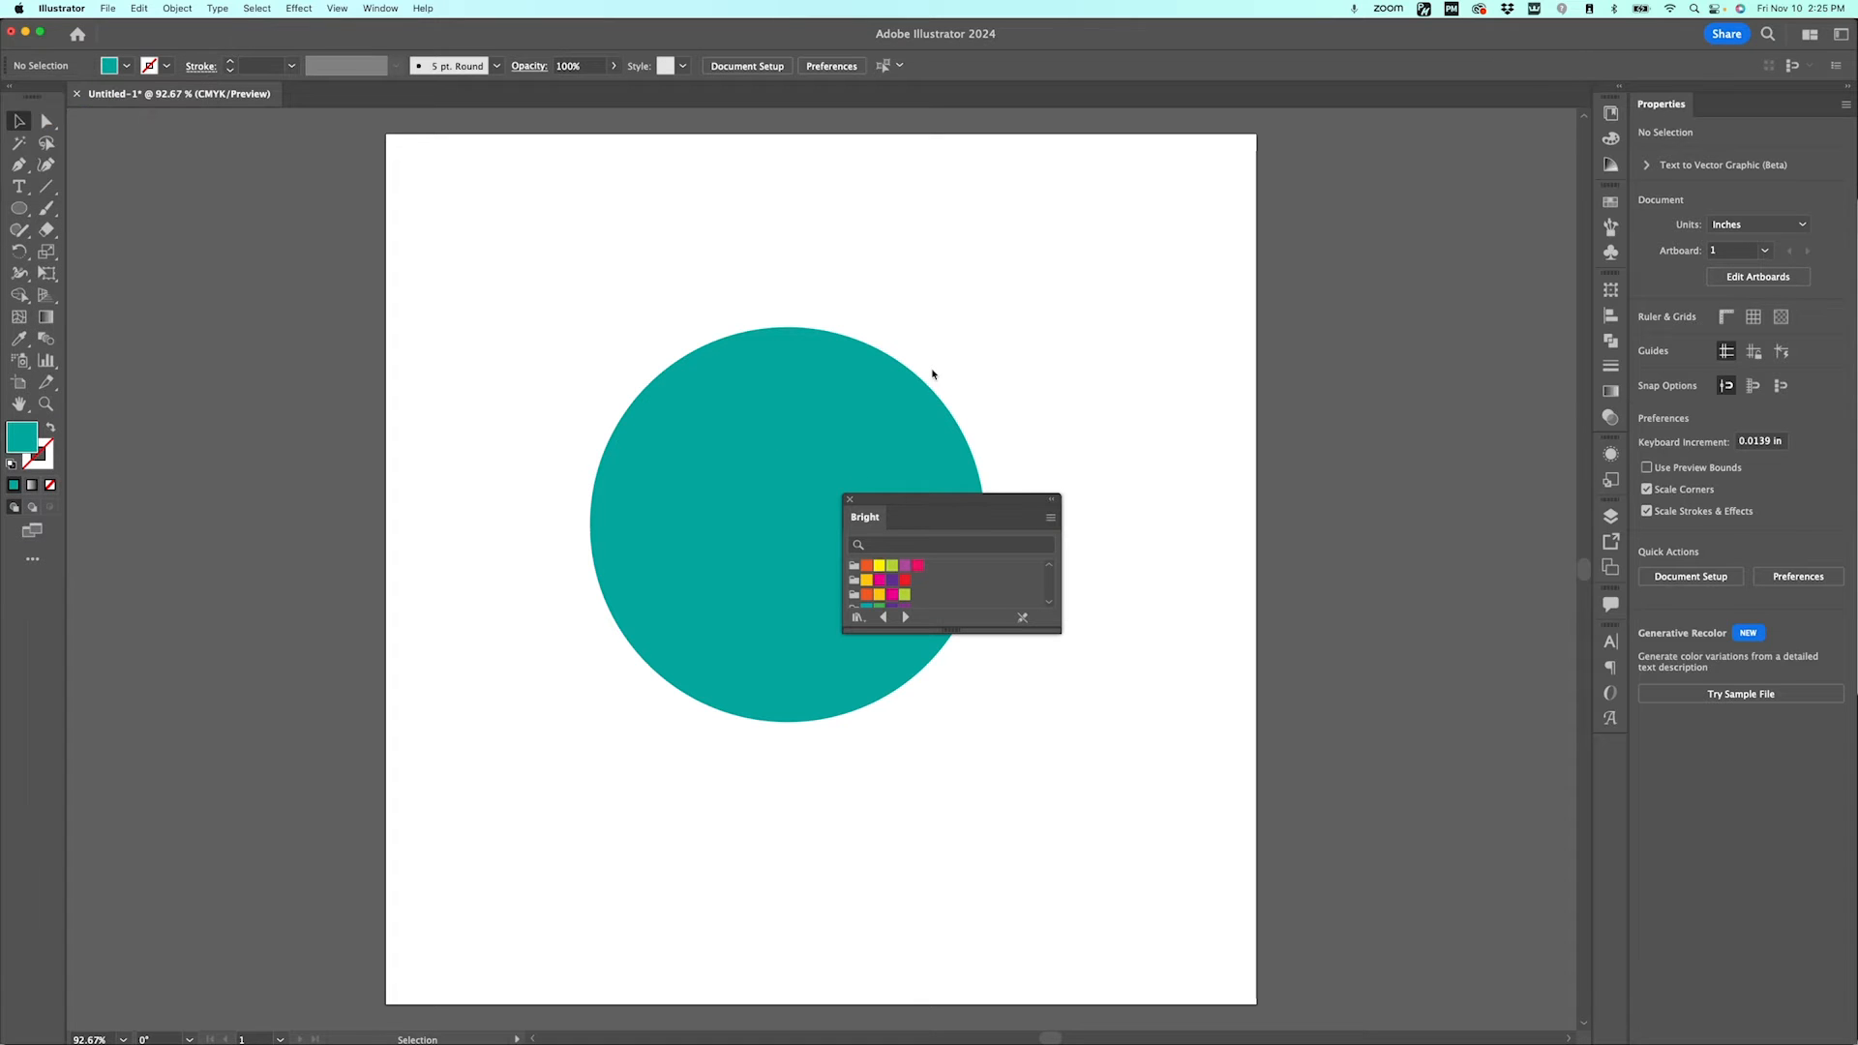
drag(952, 631, 959, 786)
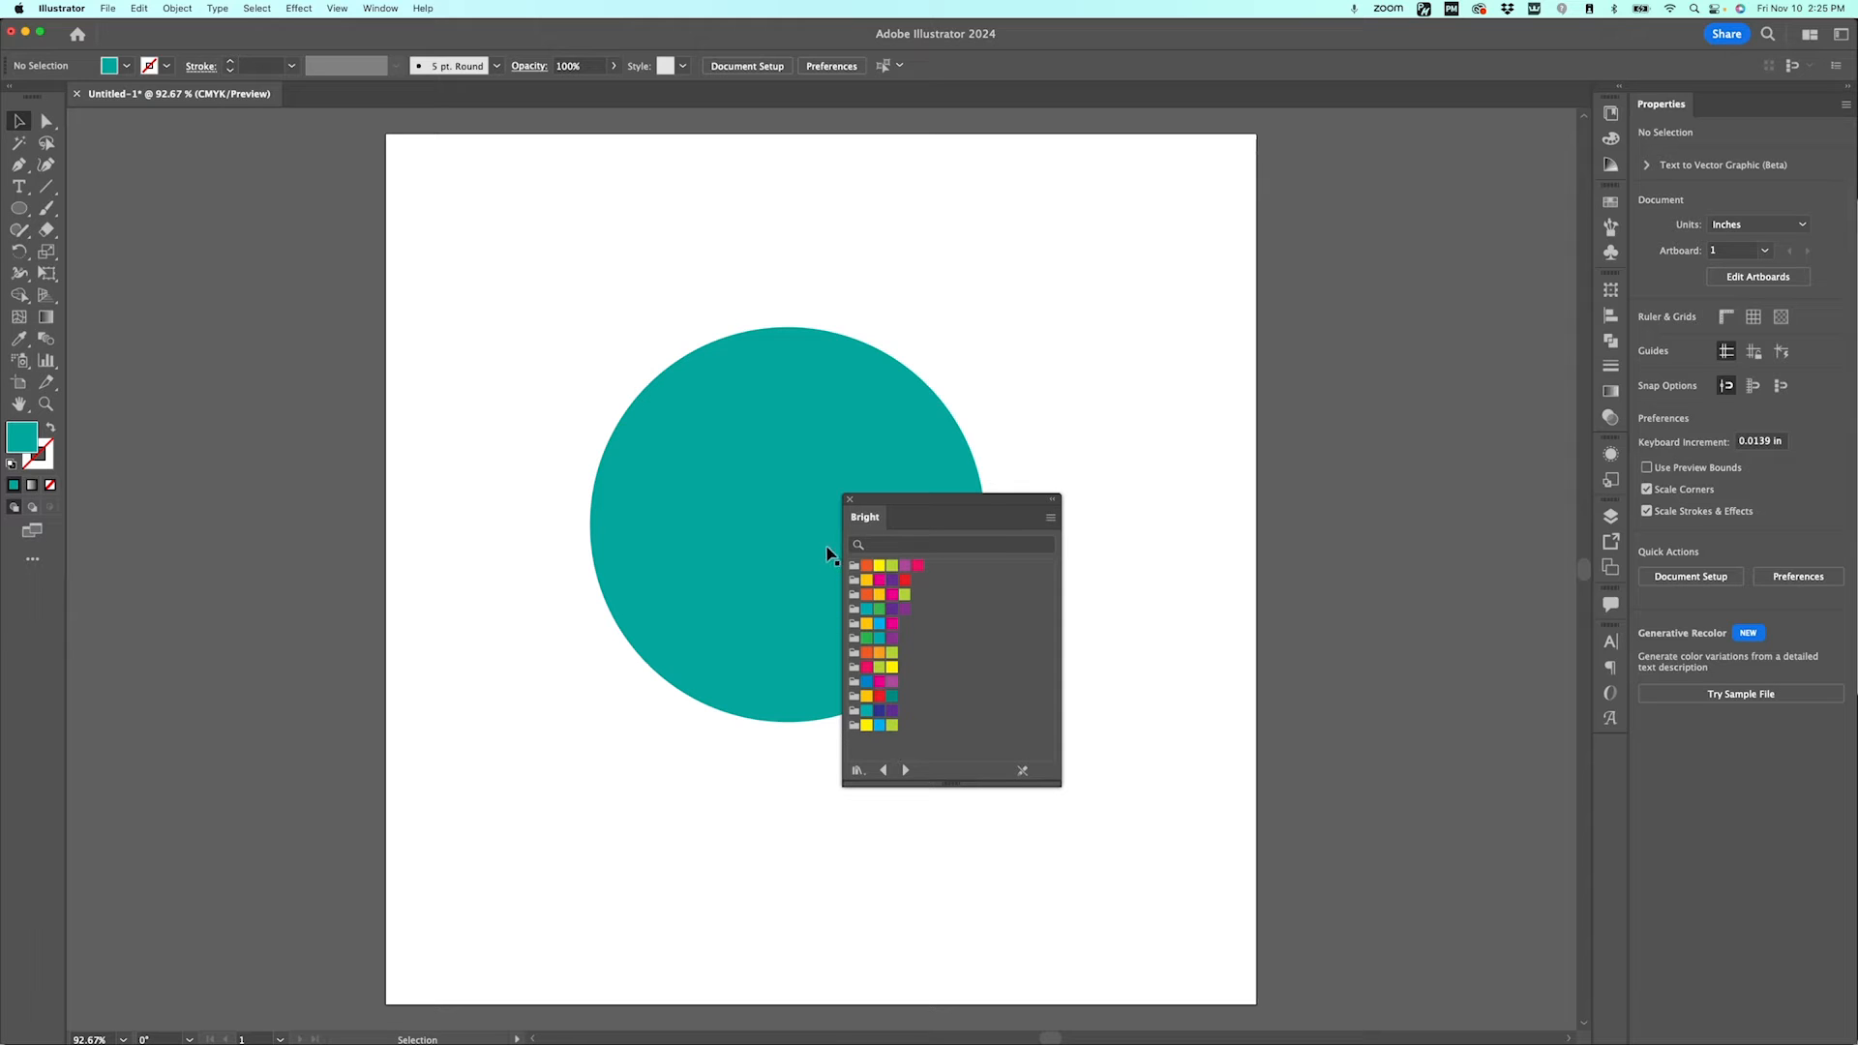
click(127, 66)
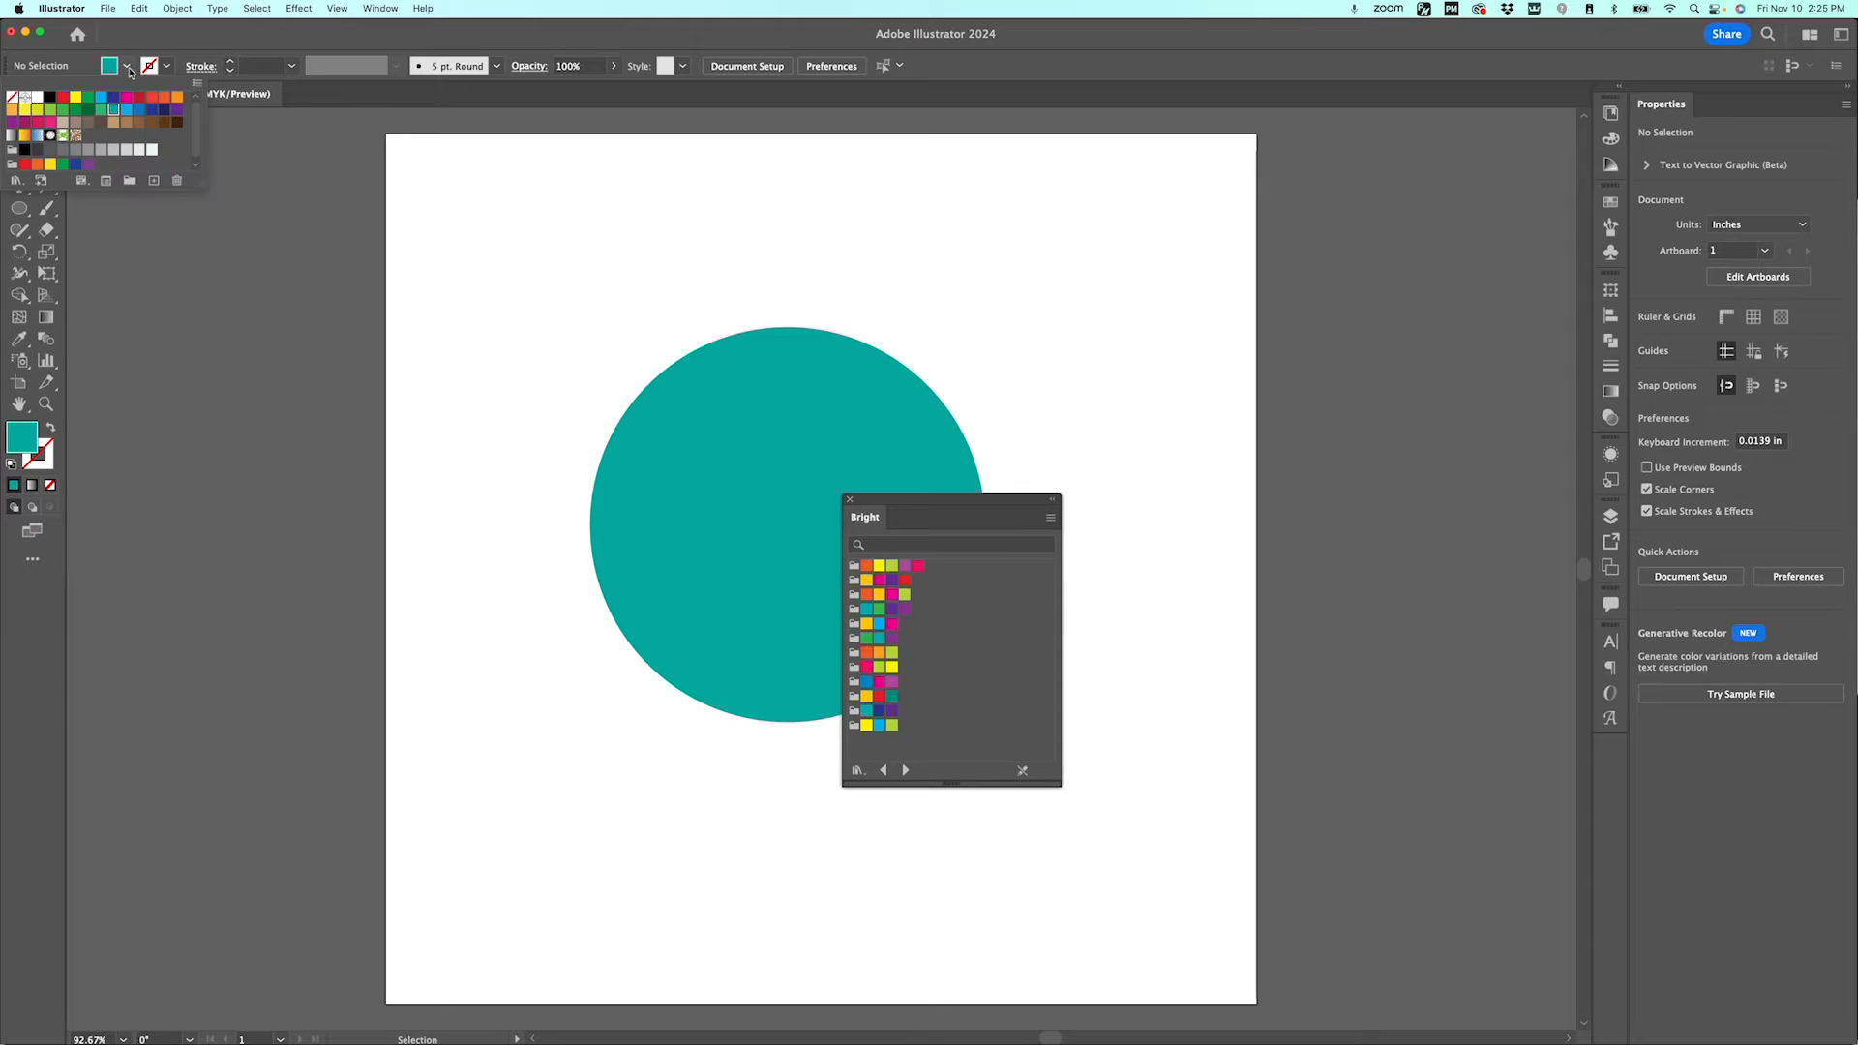
click(16, 181)
mouse_move(56, 254)
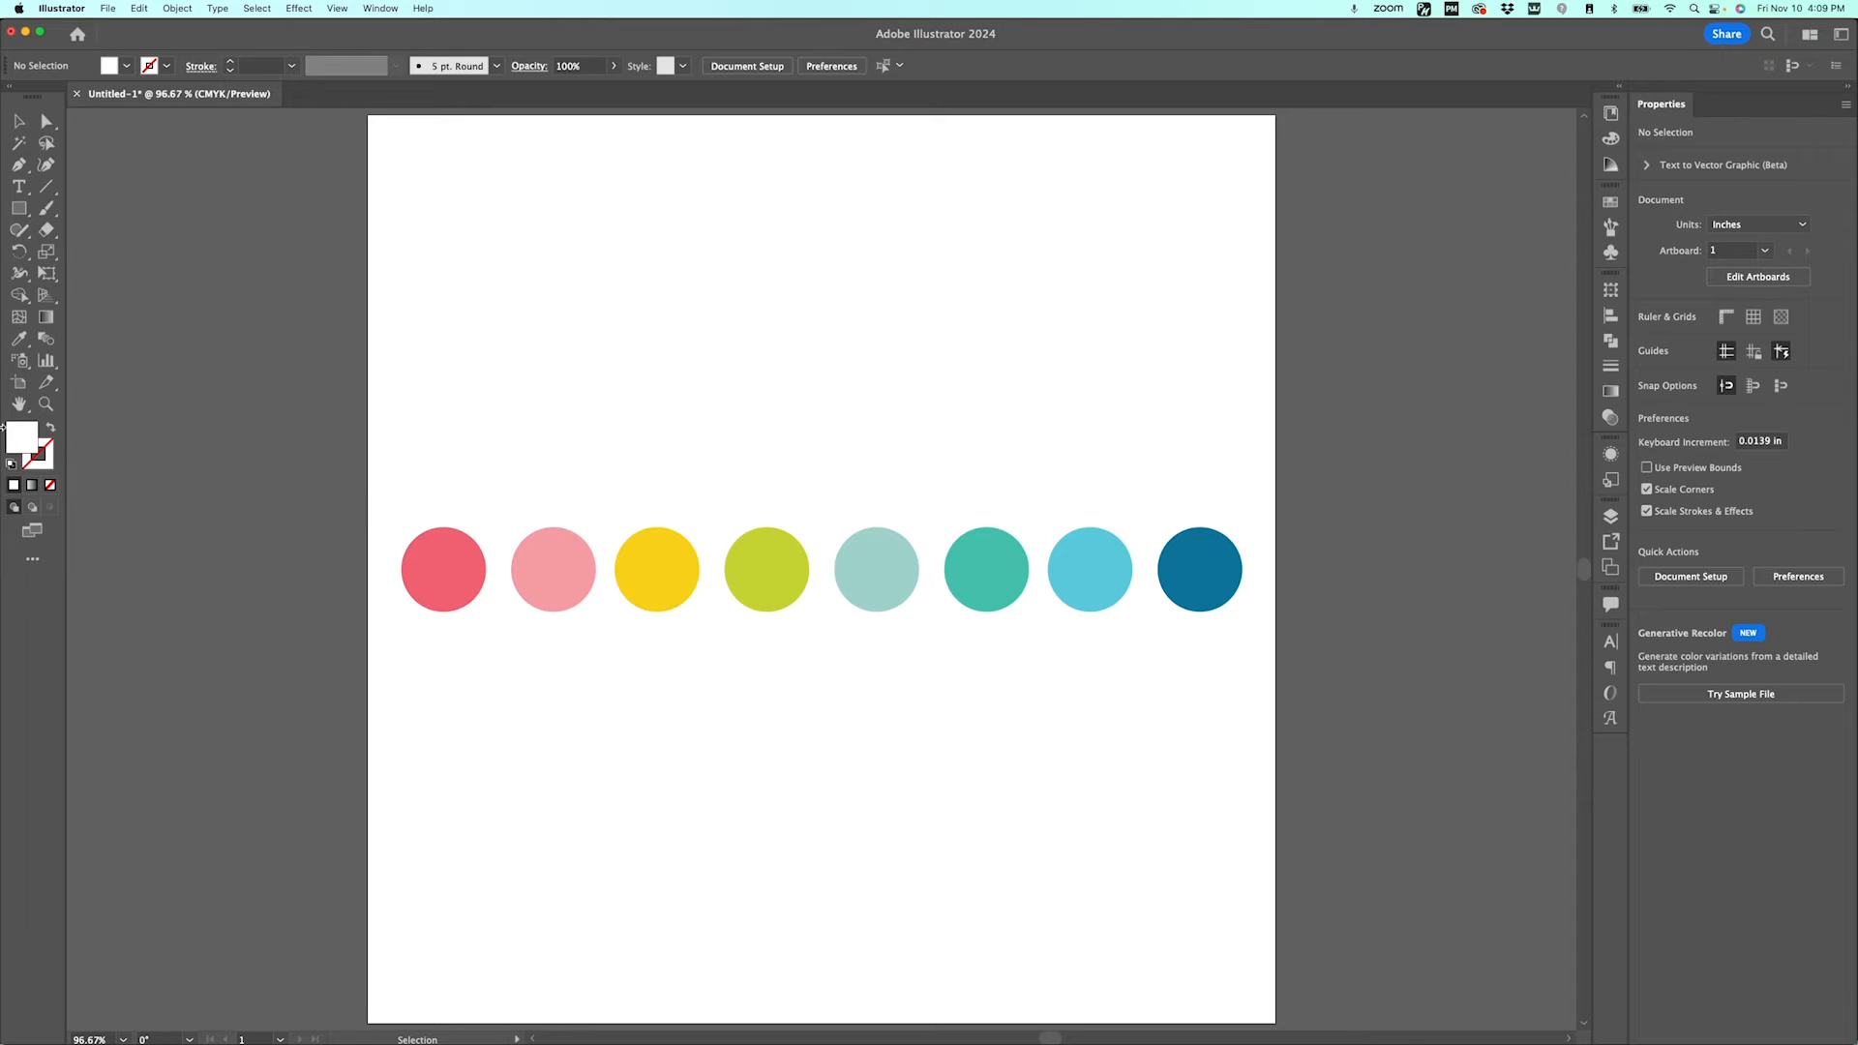
double_click(23, 448)
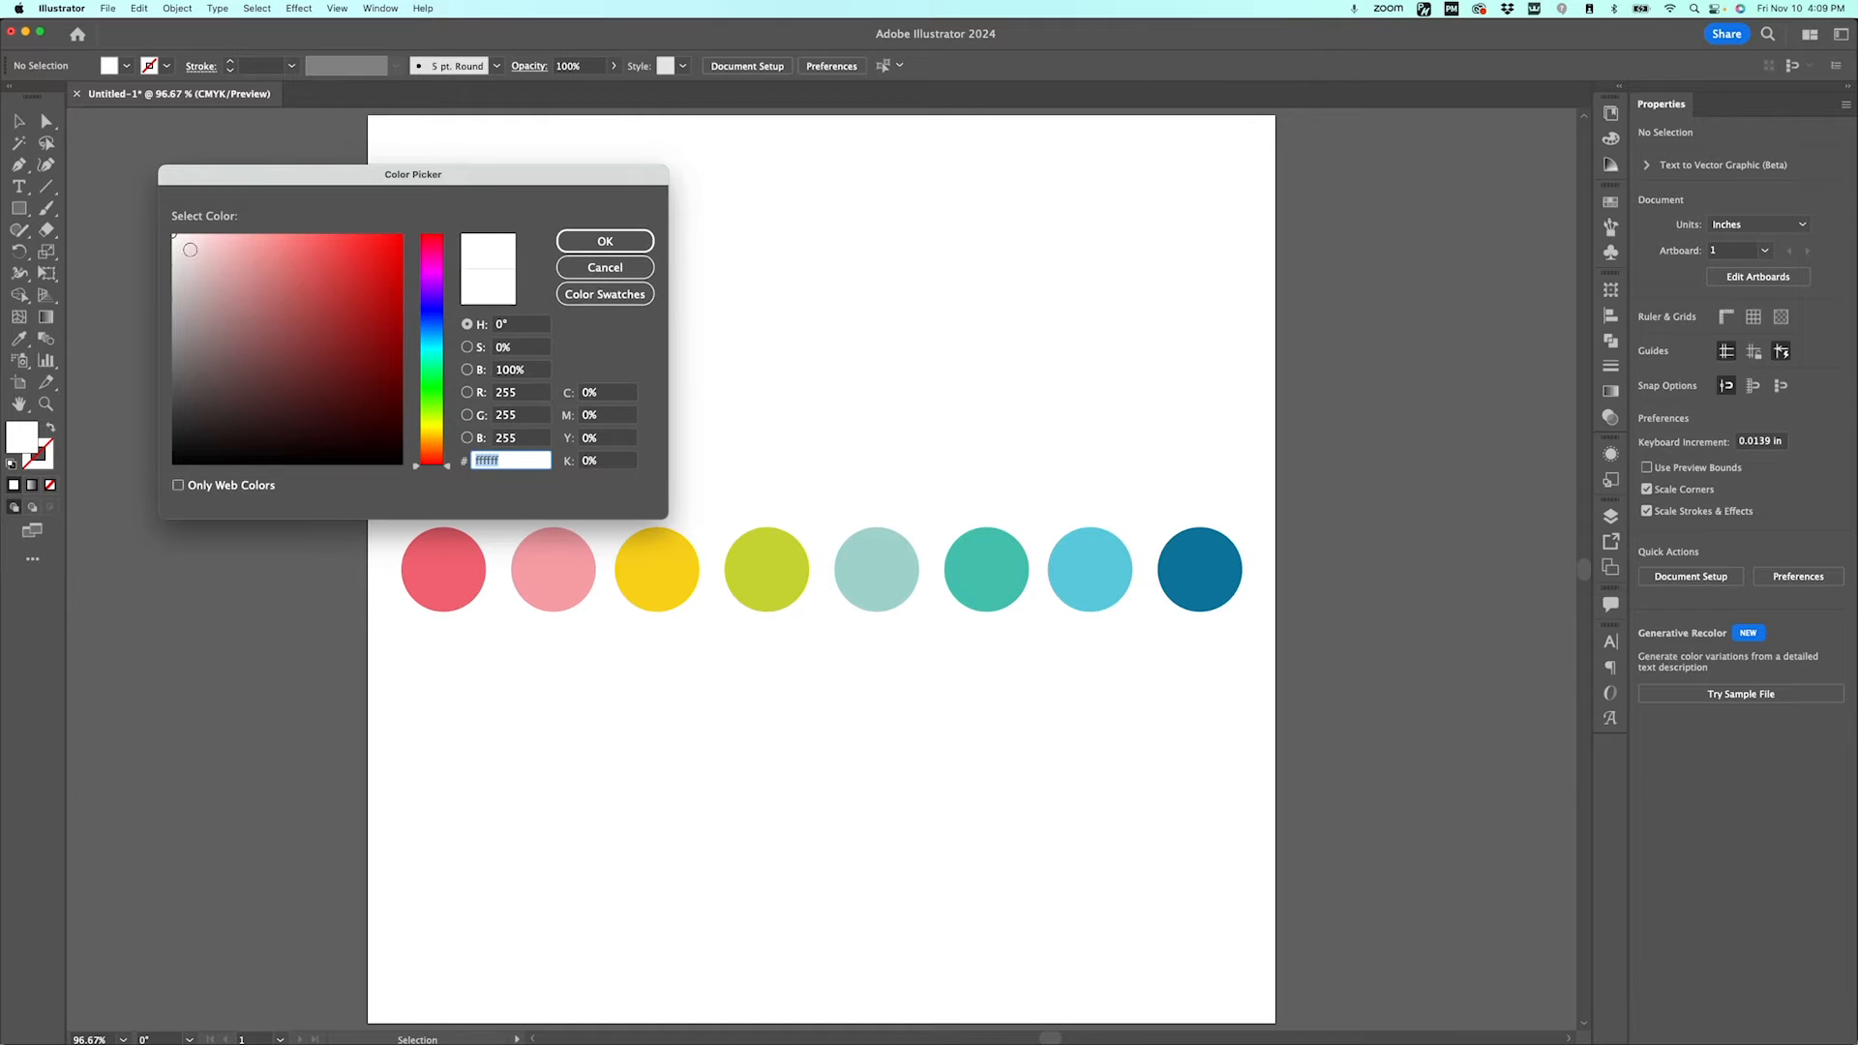
click(605, 268)
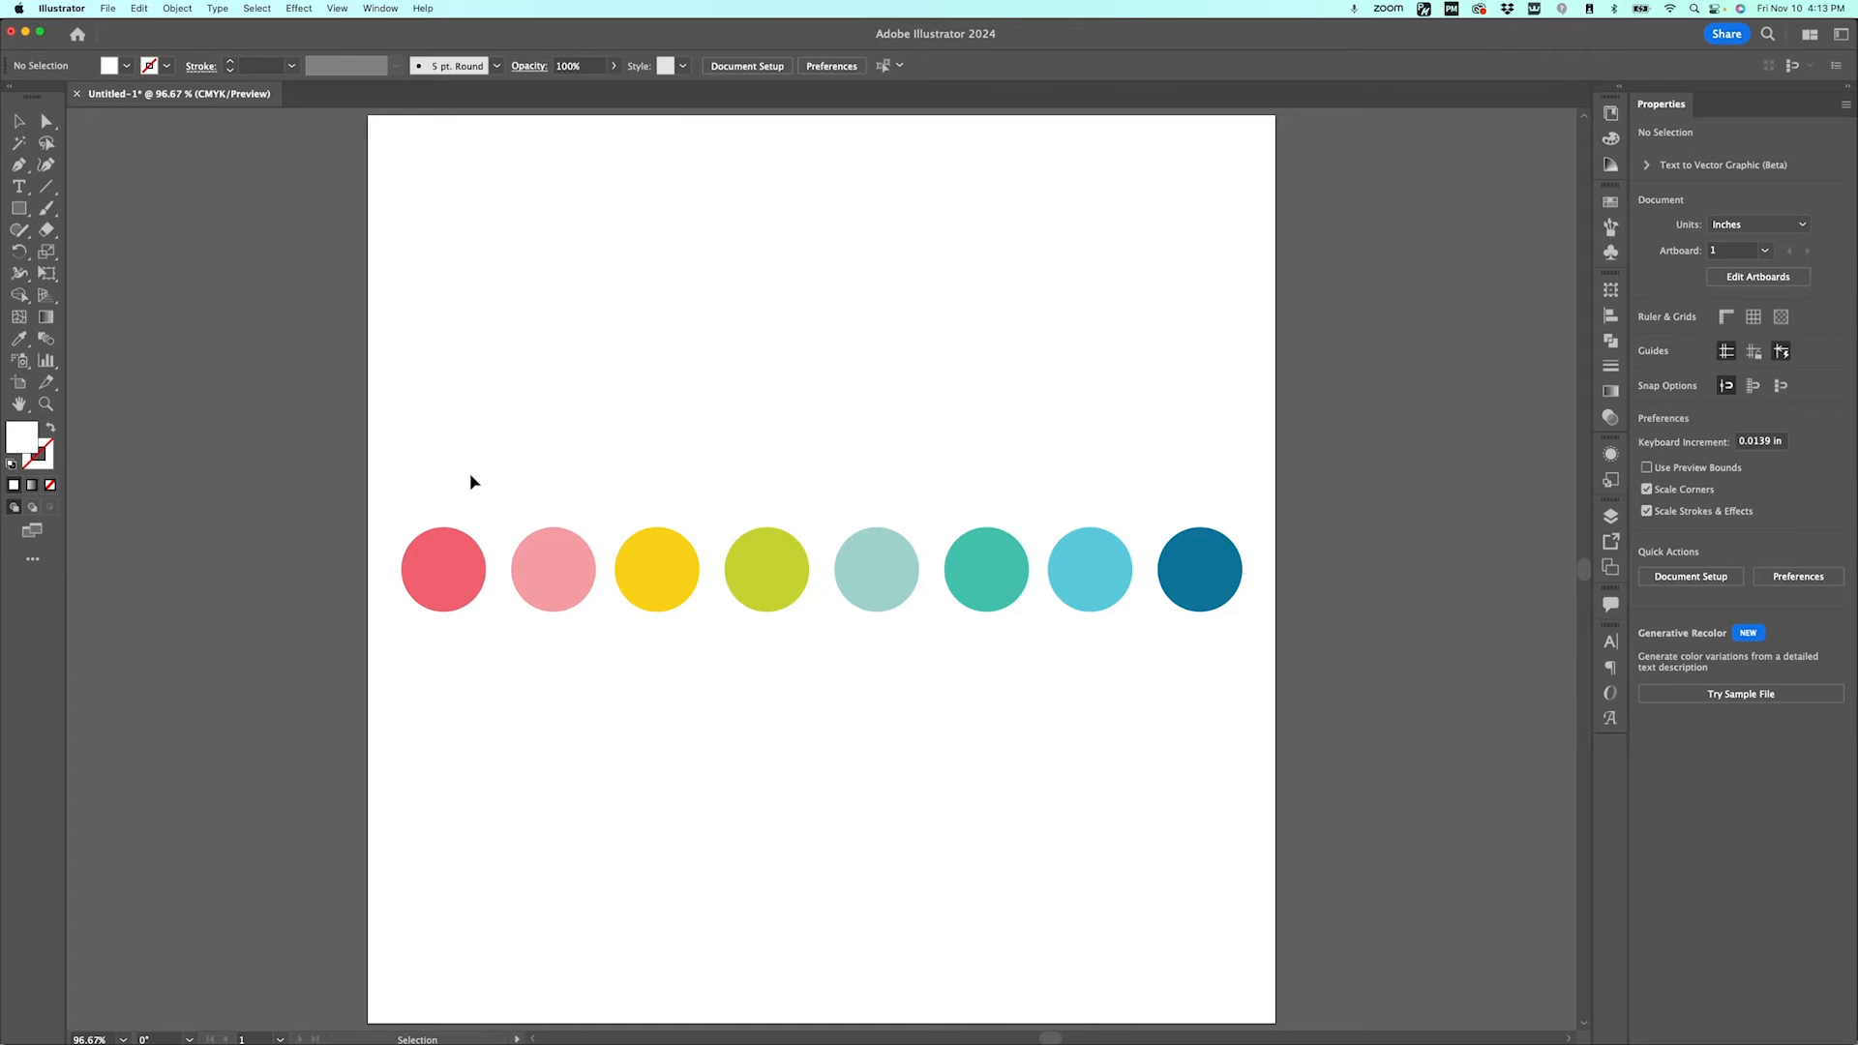
Step: Delete all default swatches from red through the last purple, including both color groups, keeping None, Registration, white and black
click(128, 68)
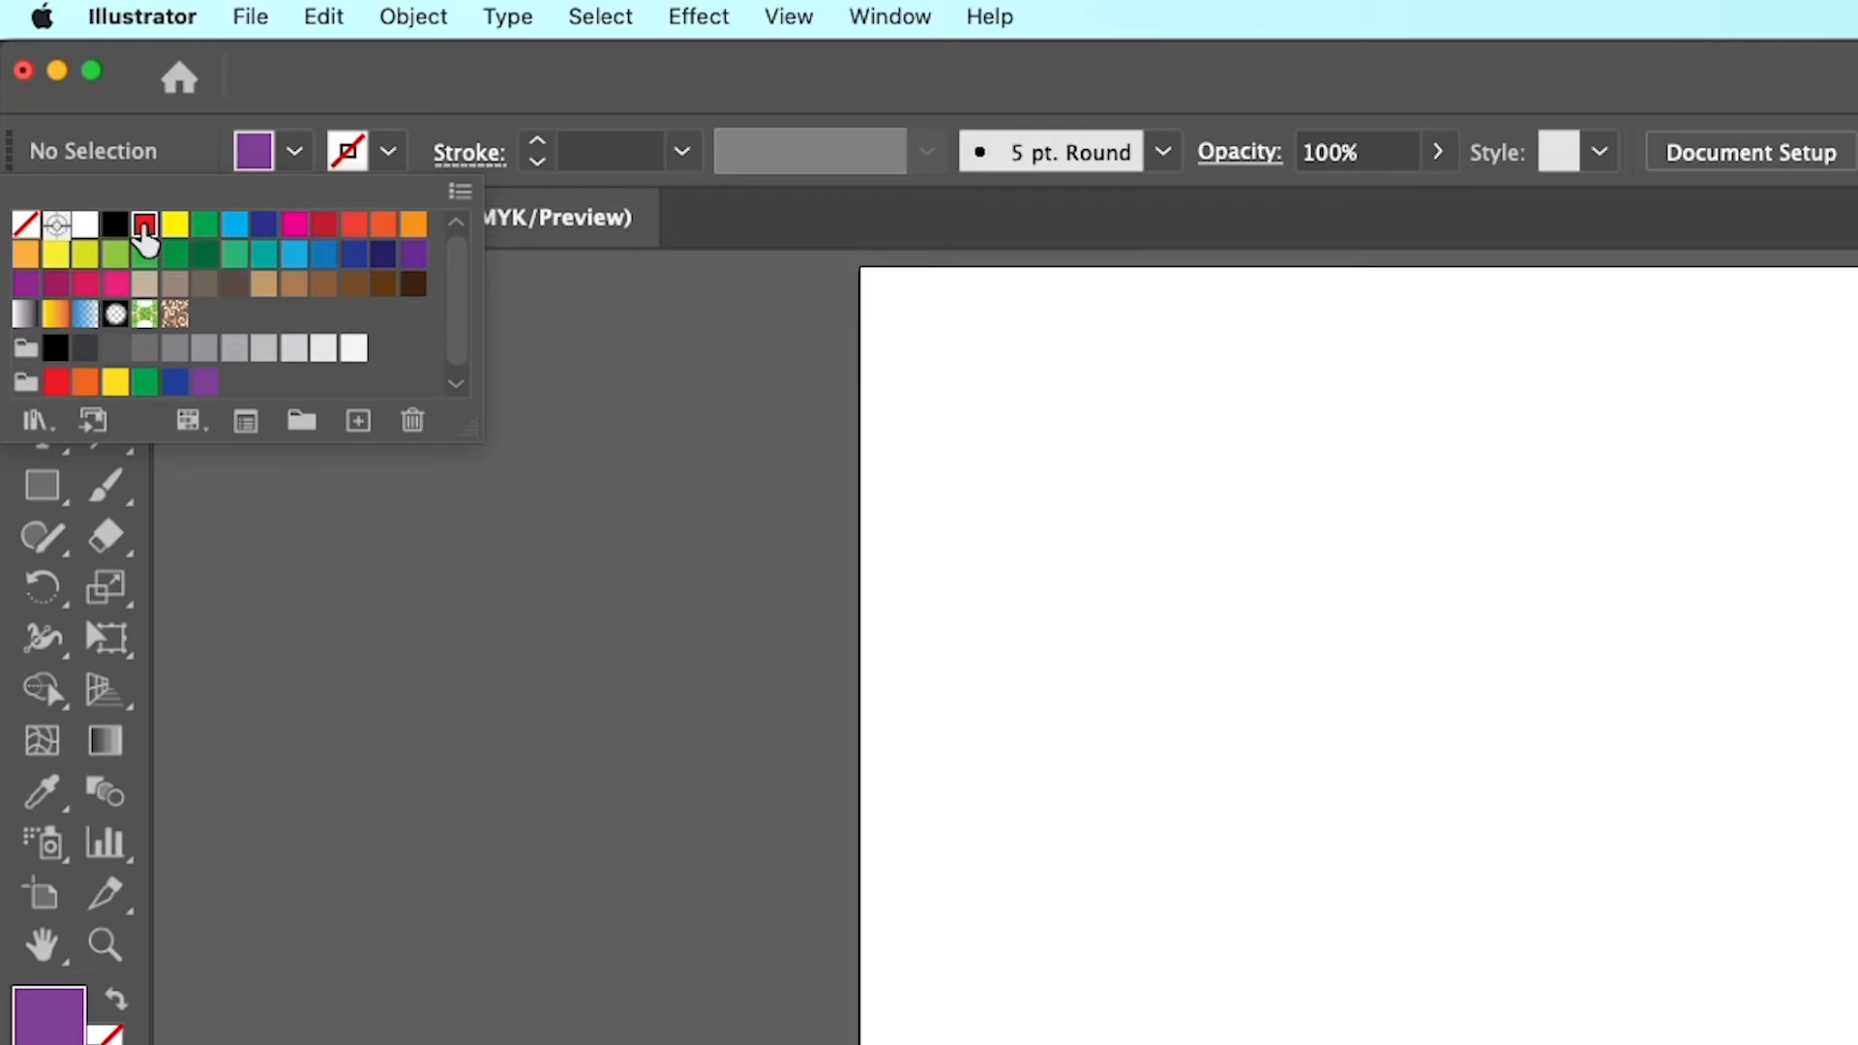
click(146, 238)
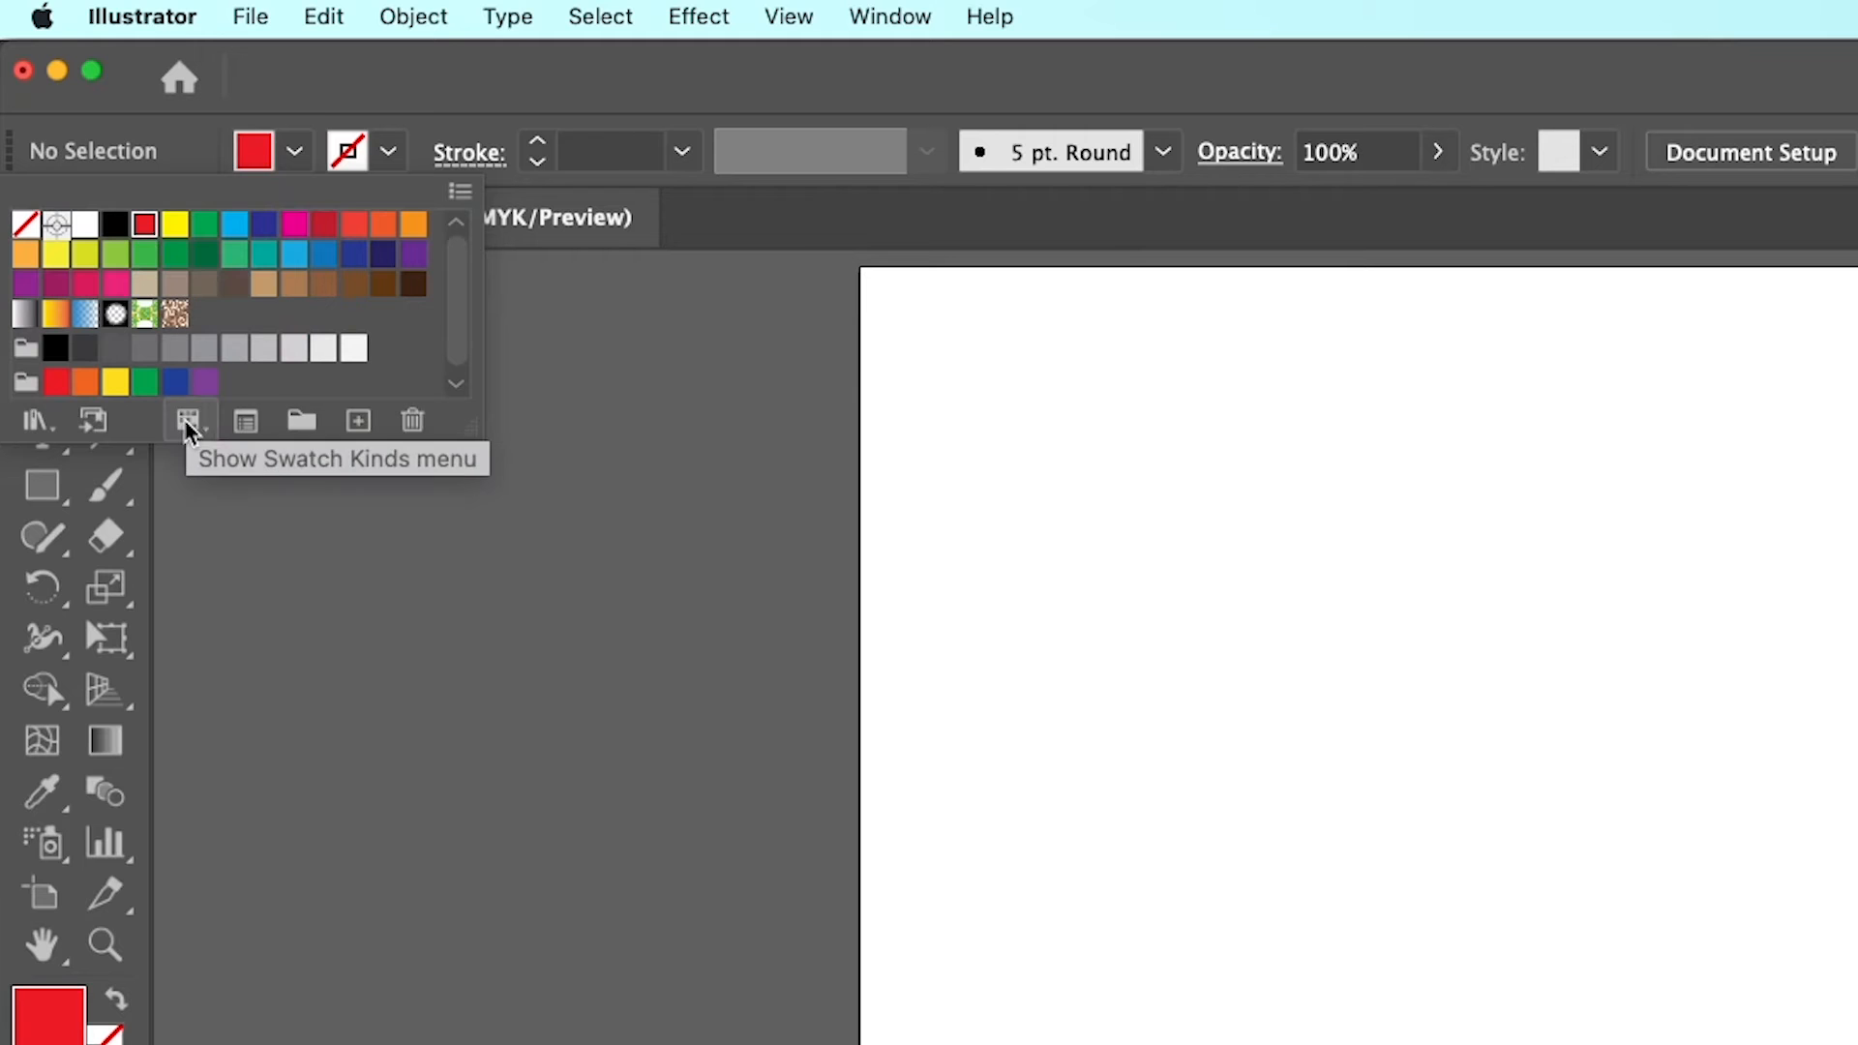
shift+click(204, 383)
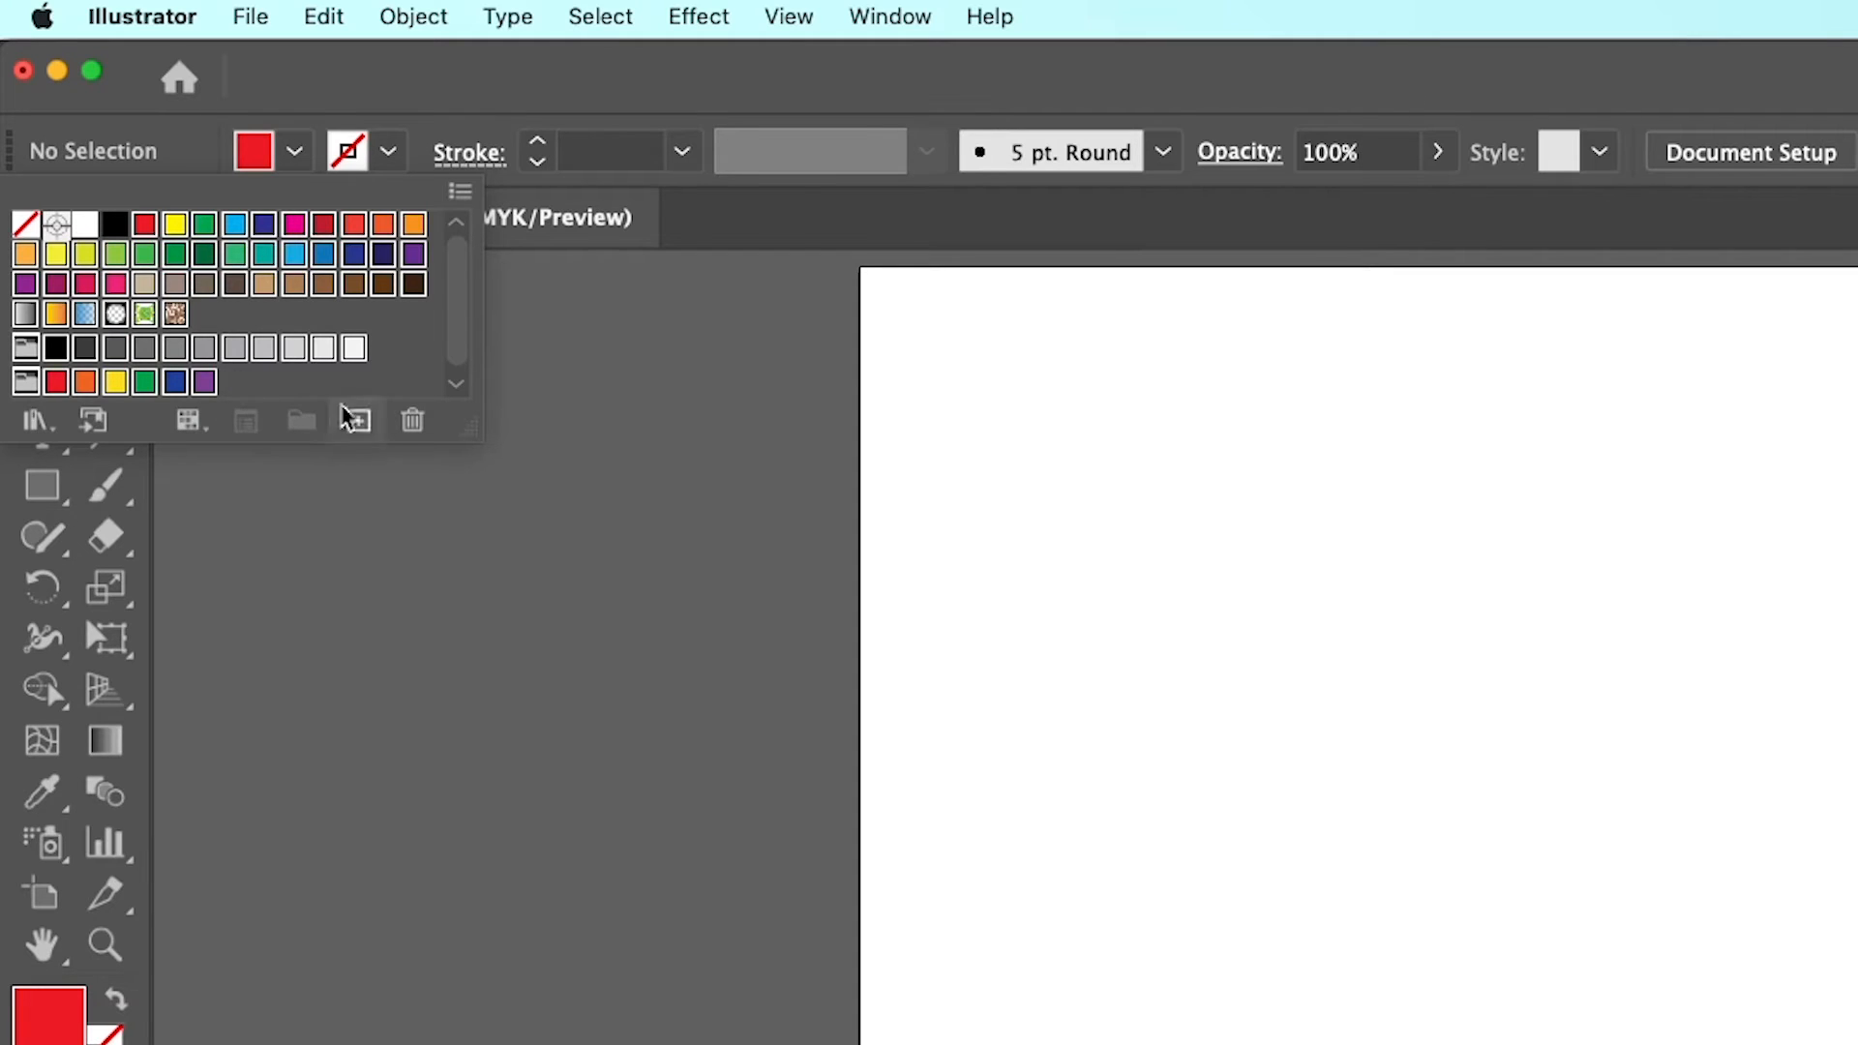
click(413, 422)
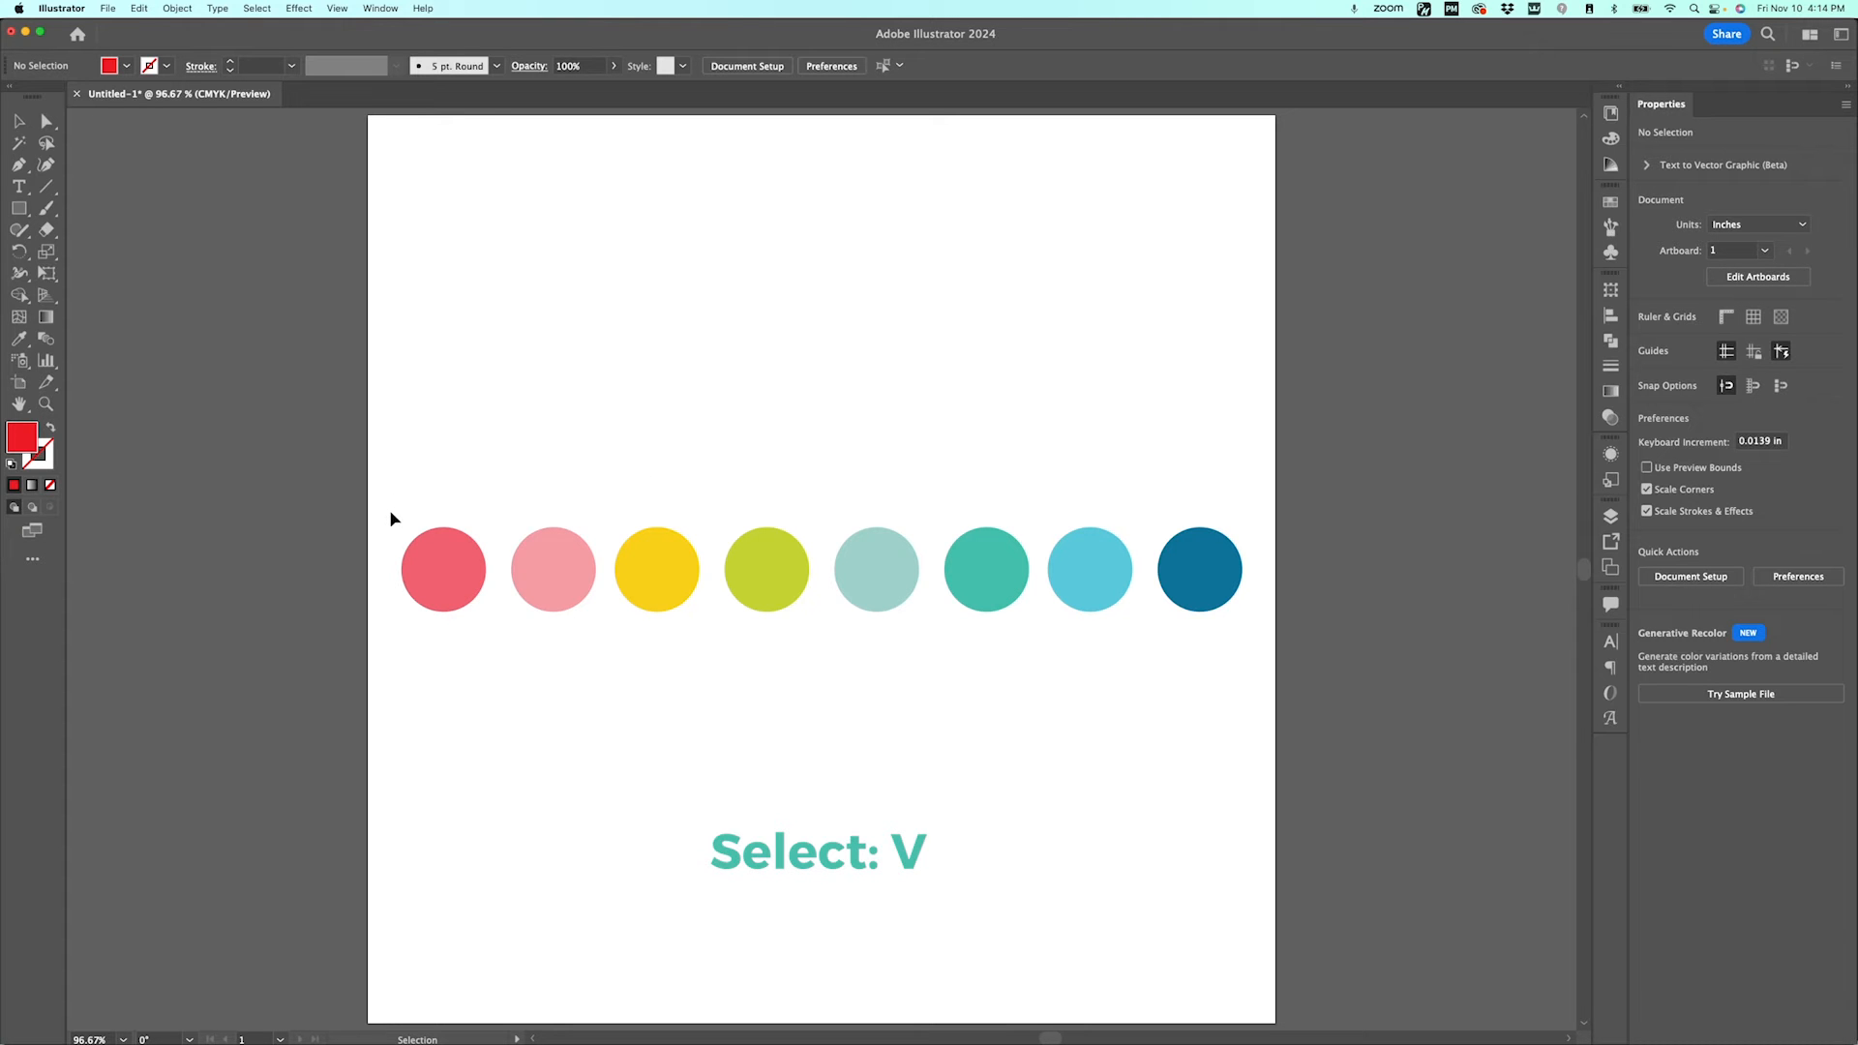
Step: Select the row of eight colored circles and create a color group named HLMS 2024 from the selected artwork
drag(392, 518, 1255, 636)
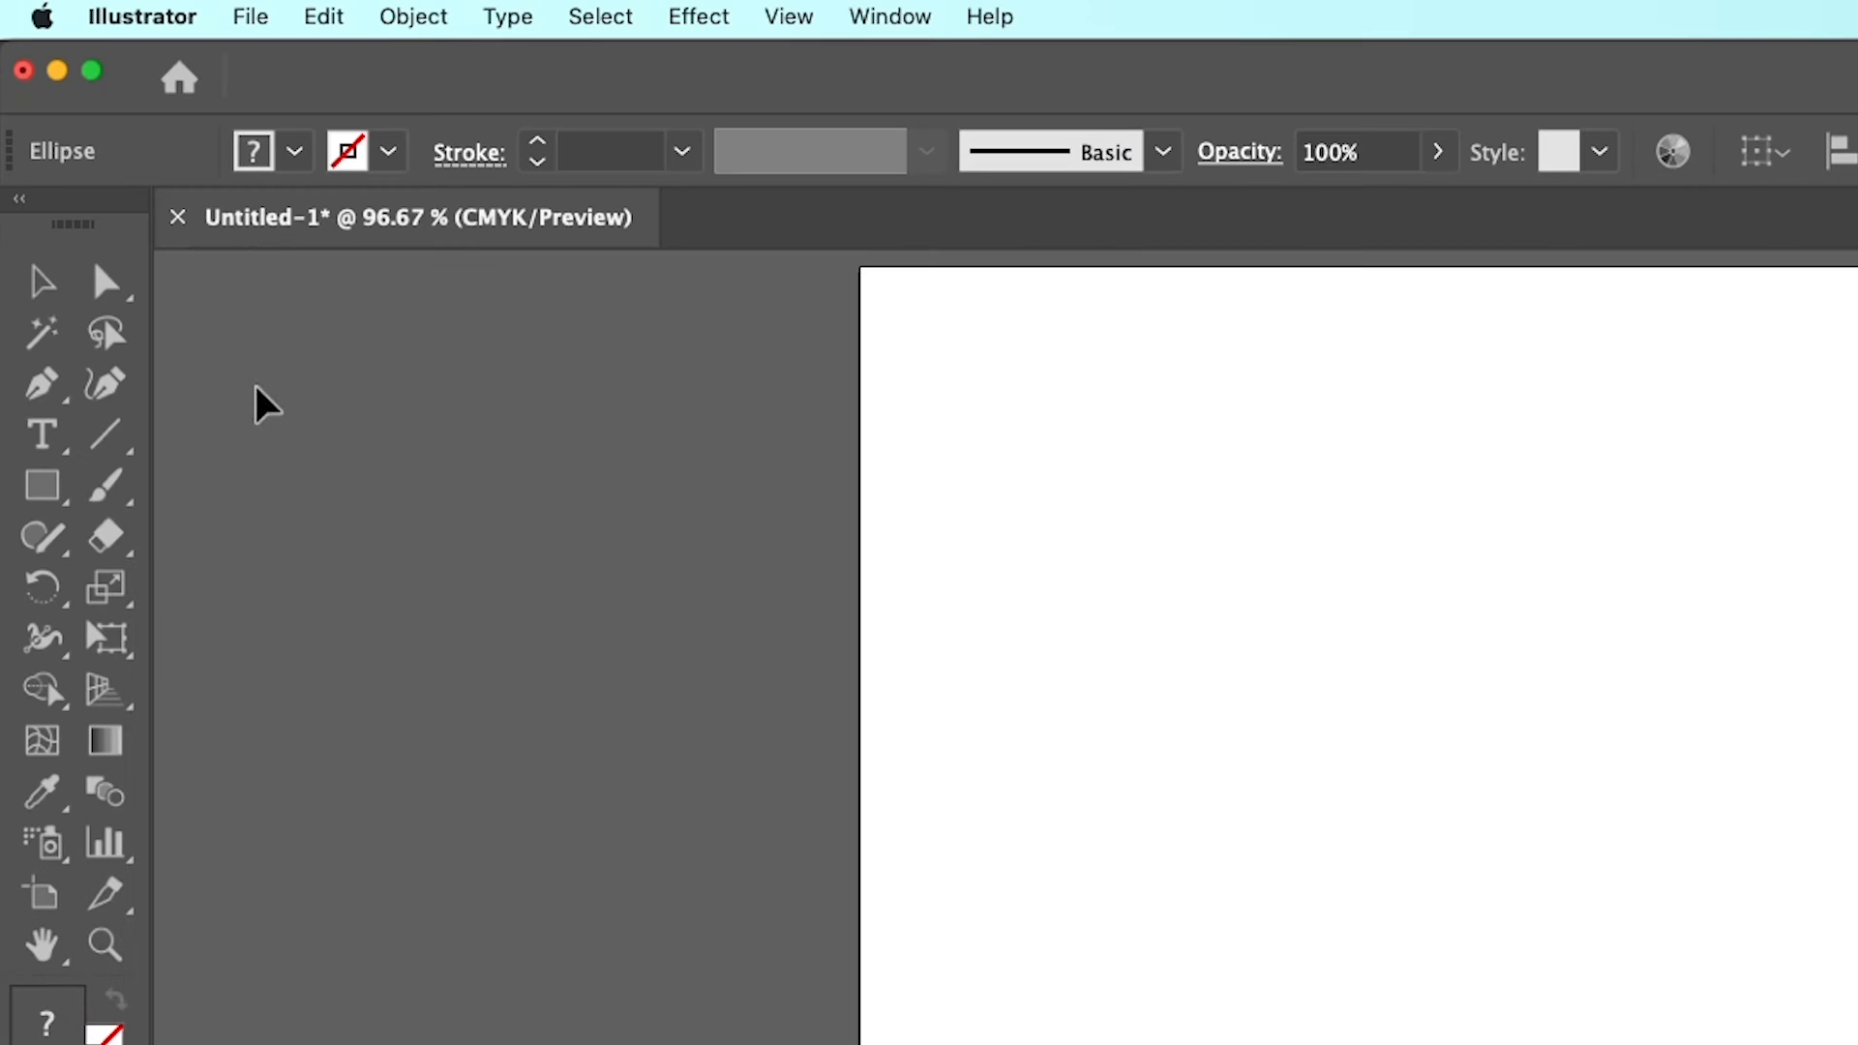
click(295, 153)
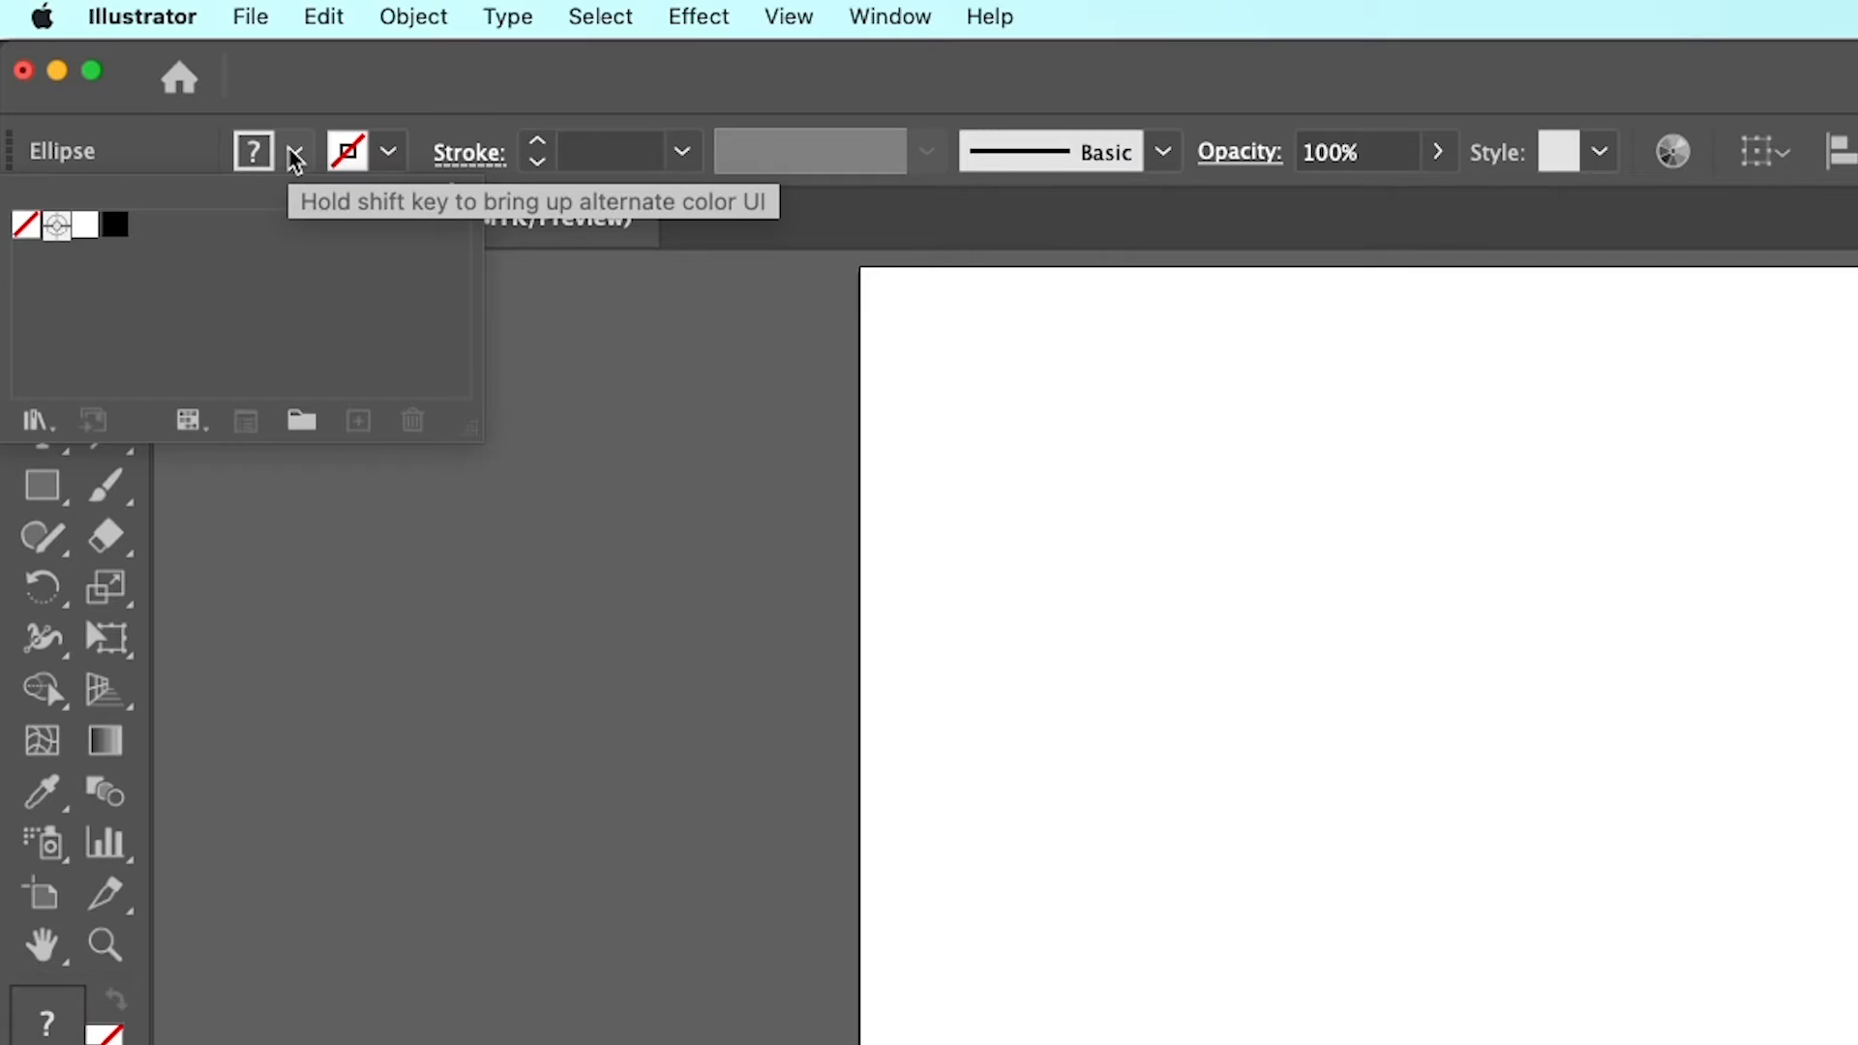
click(303, 422)
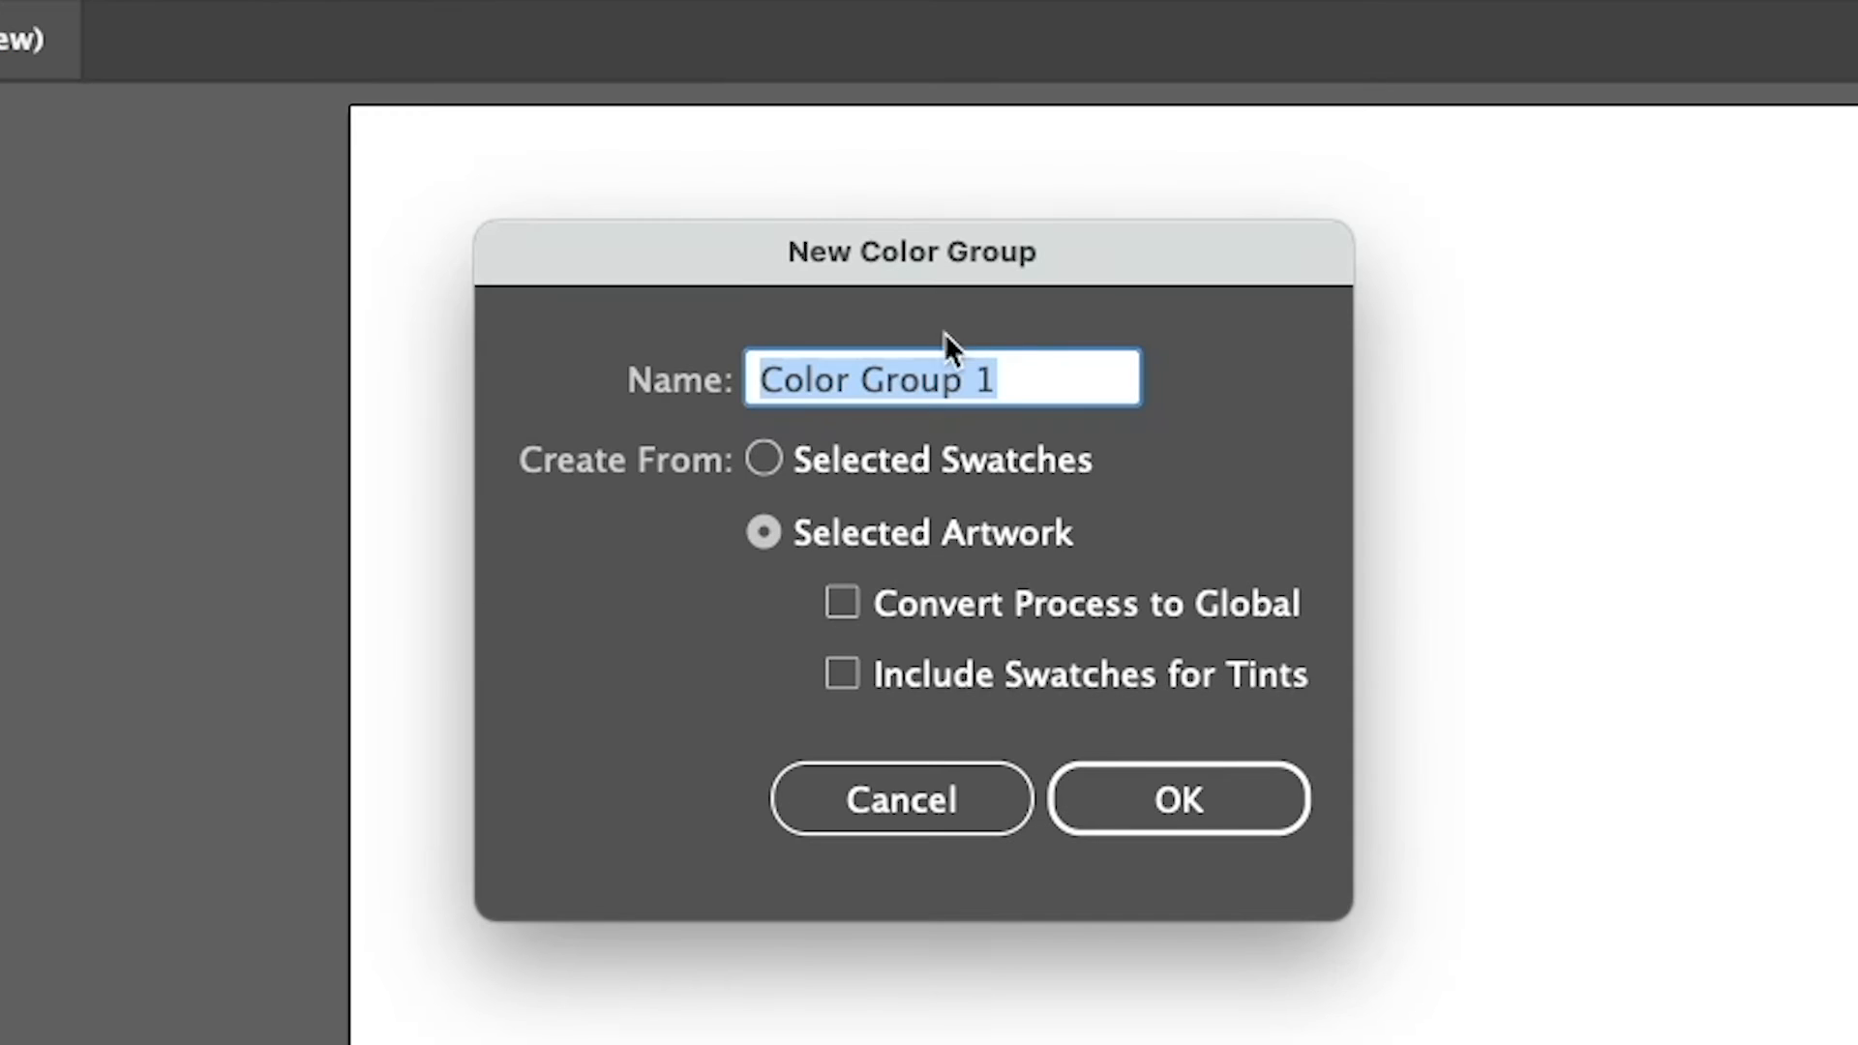
text(H)
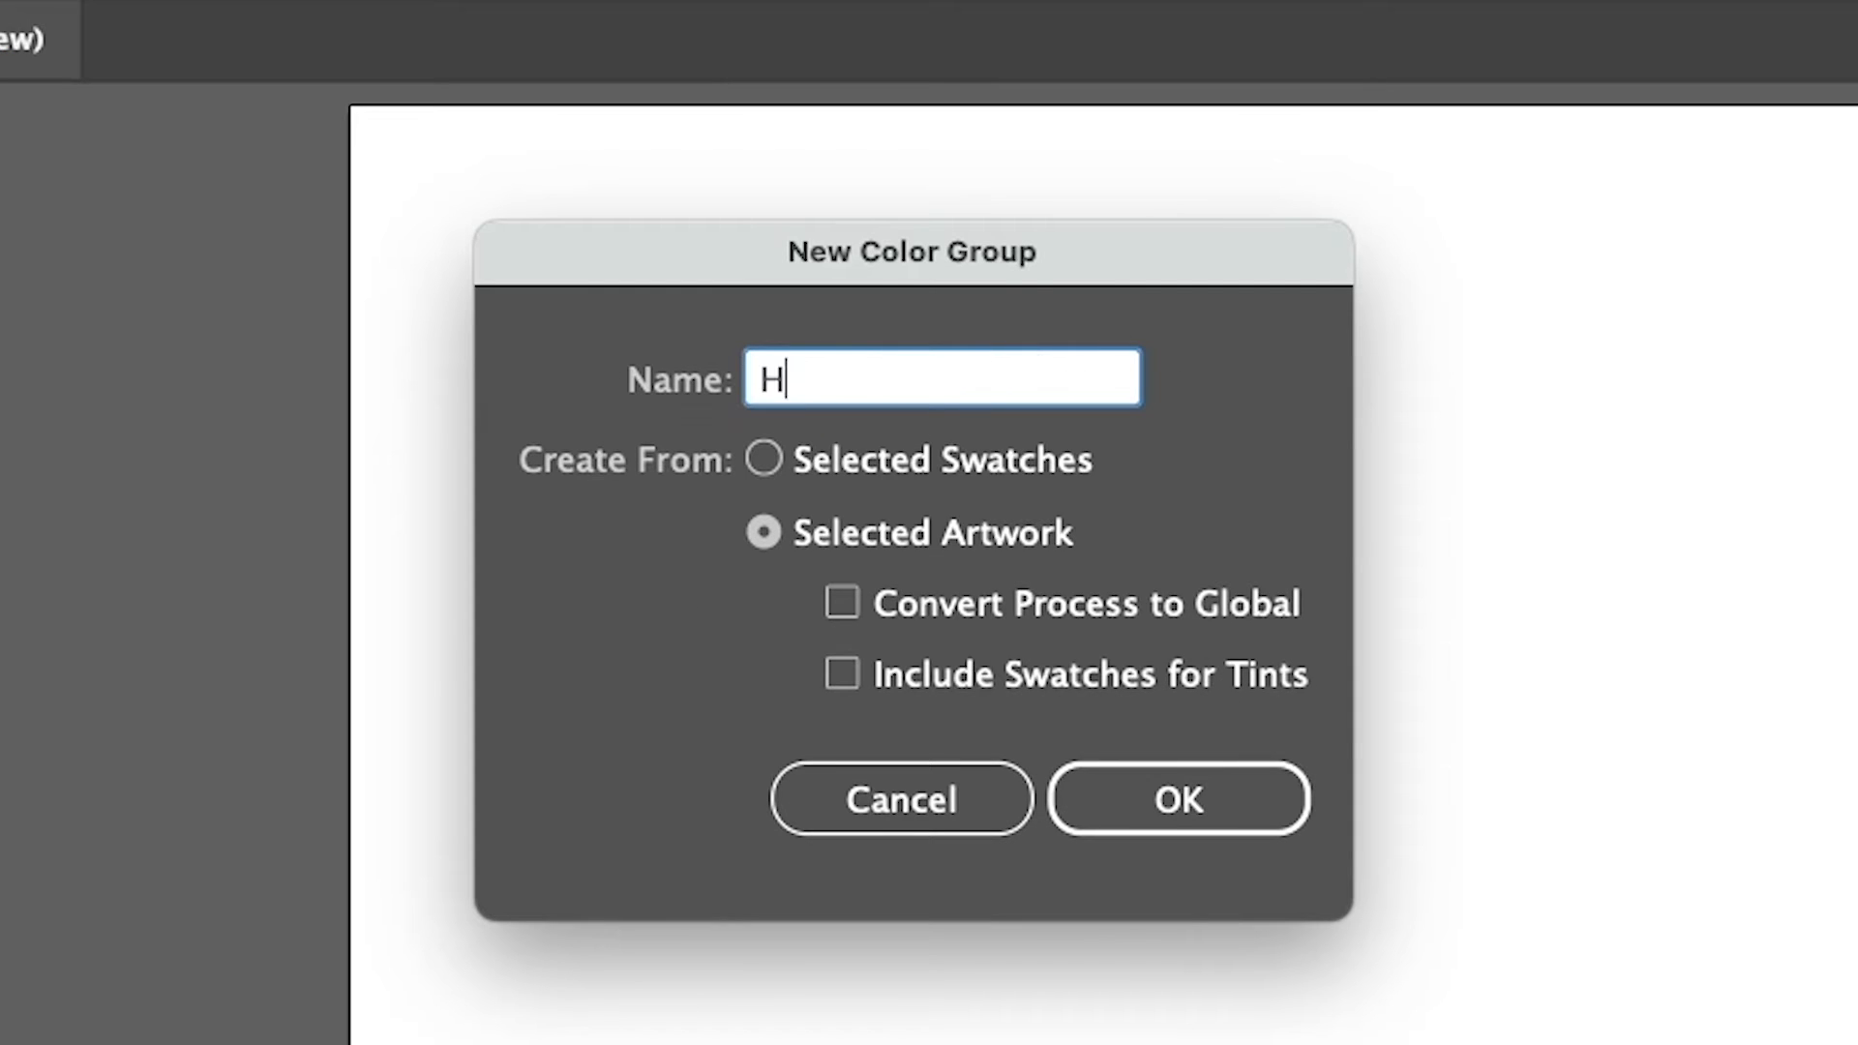
text(LMS 2024)
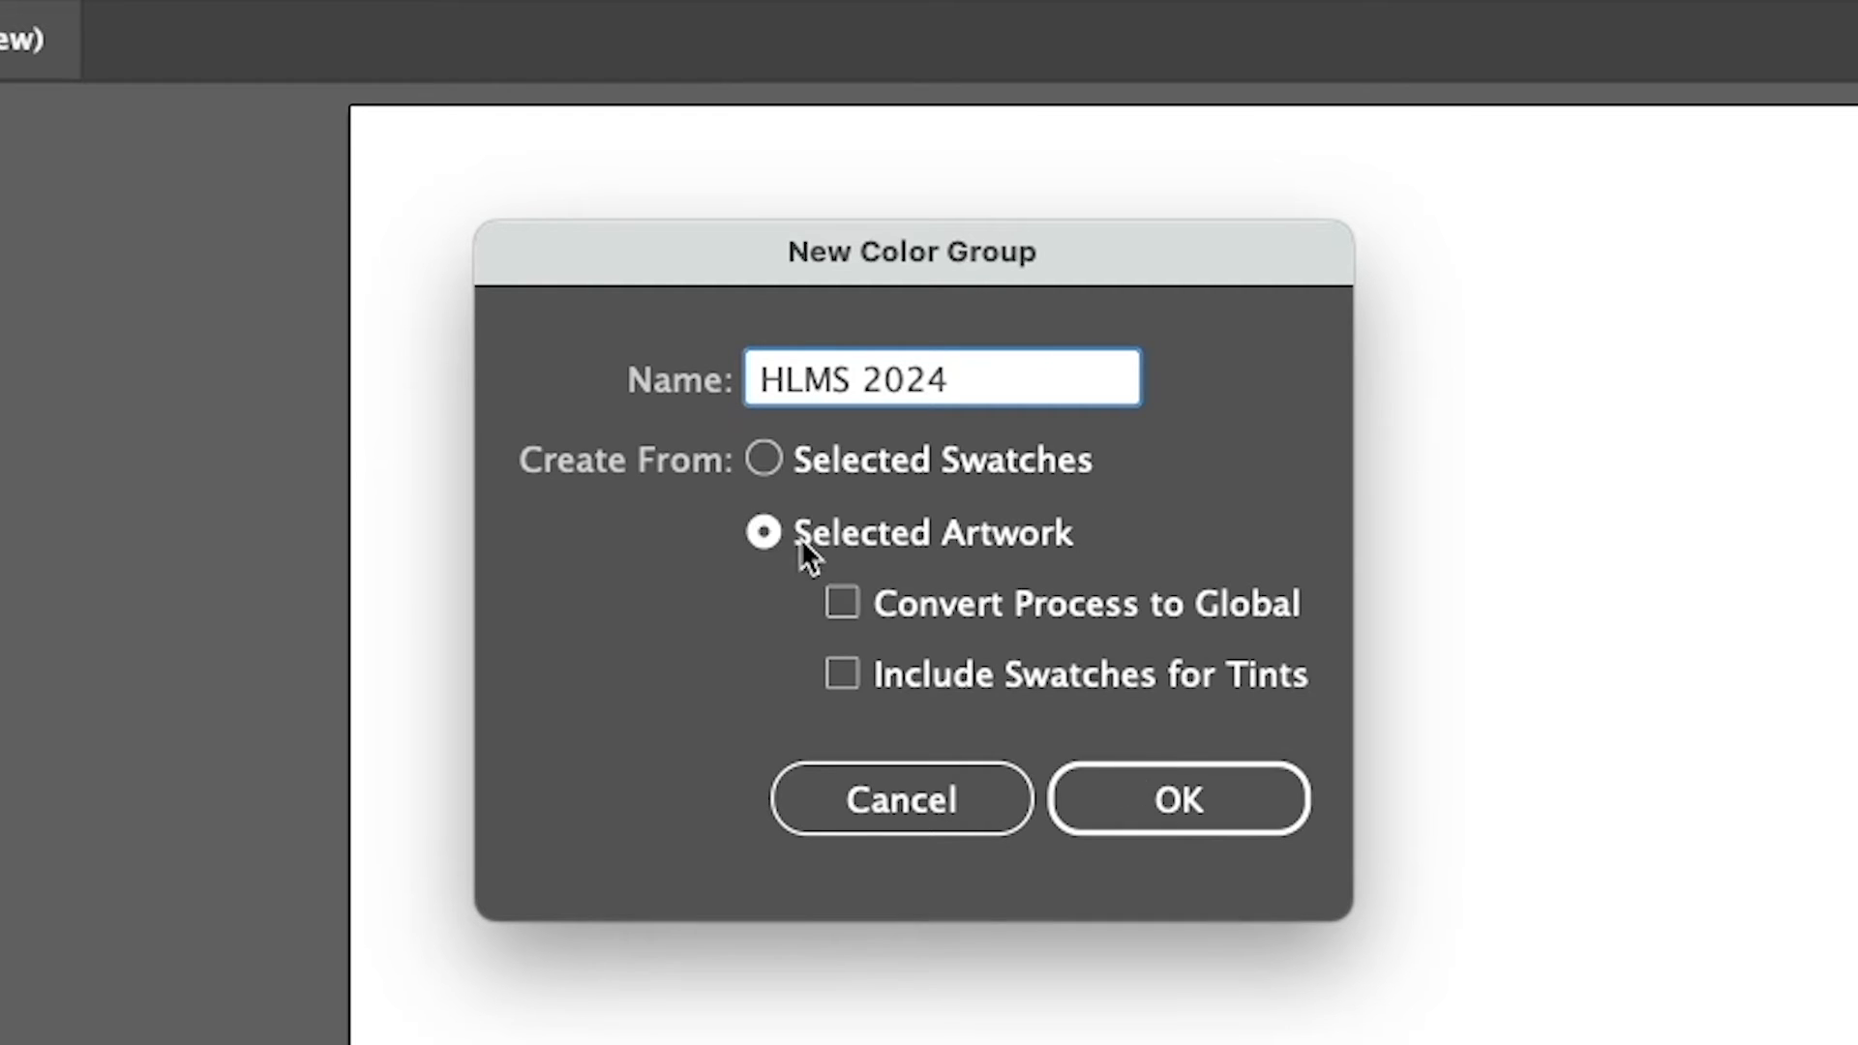
click(1236, 808)
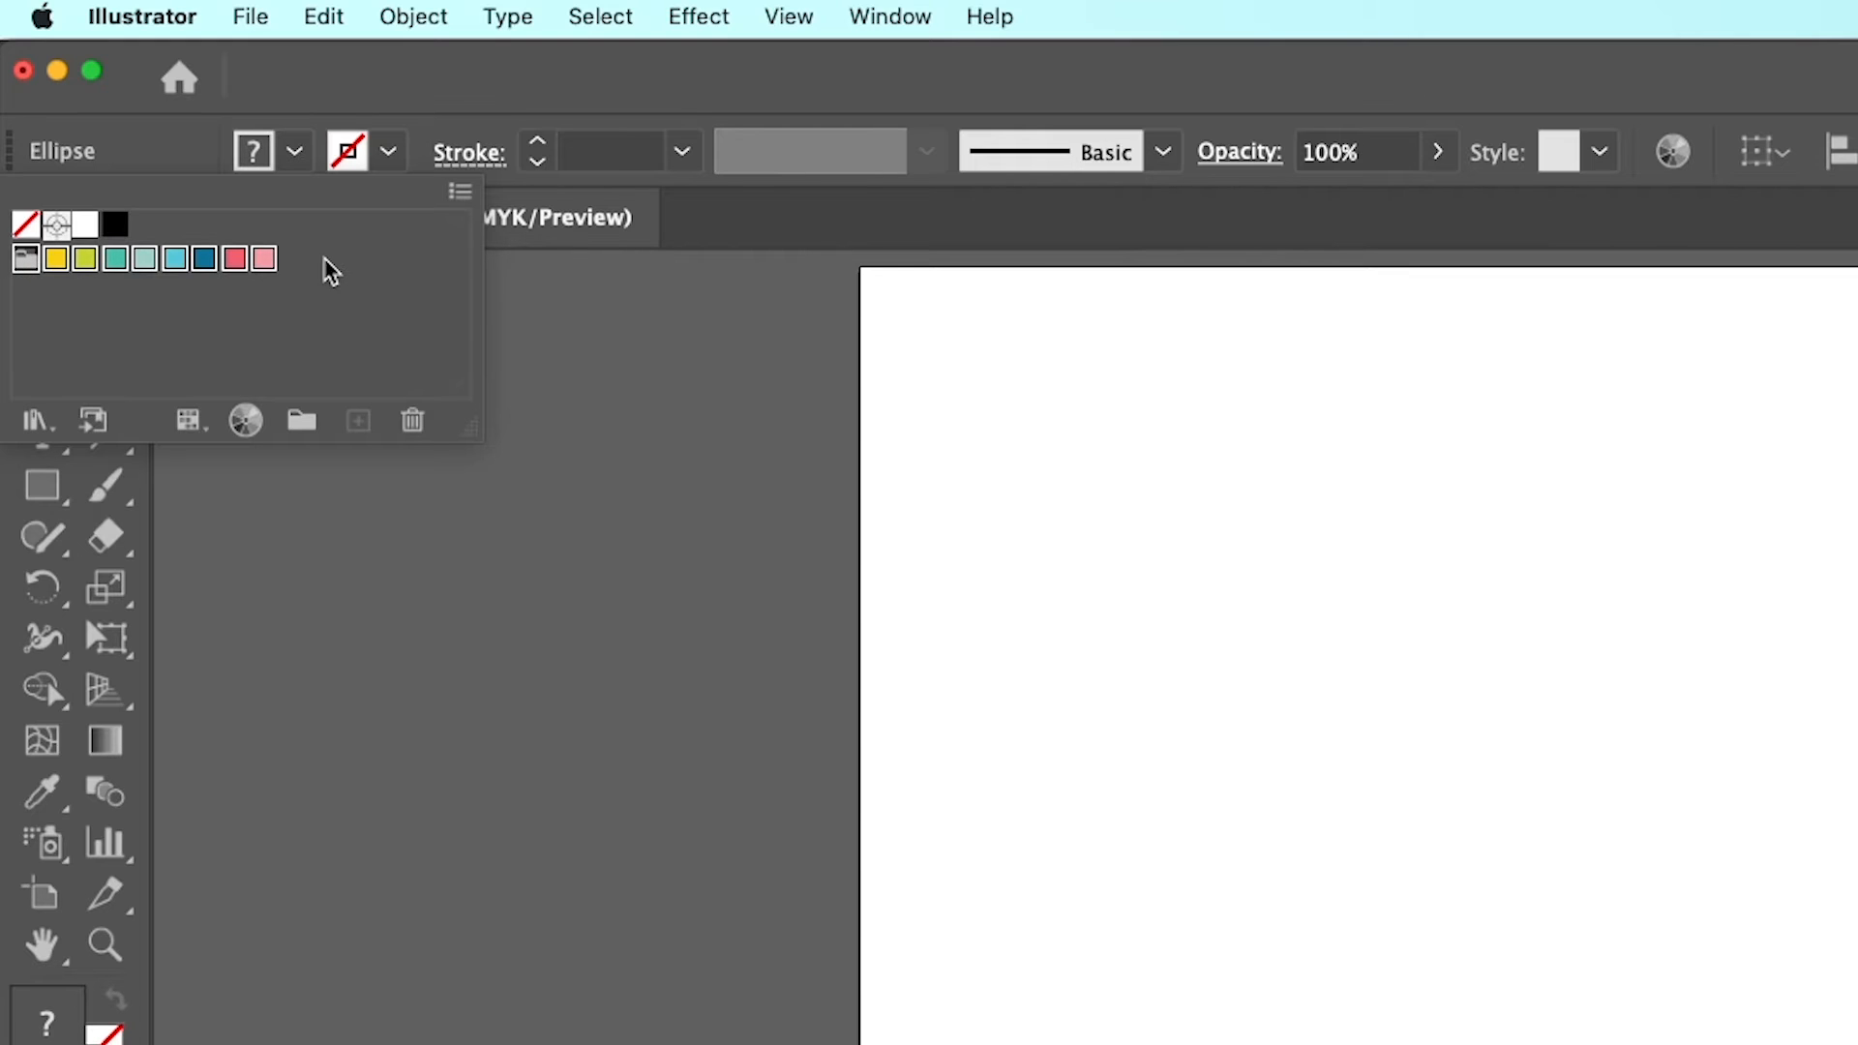
click(389, 158)
click(389, 158)
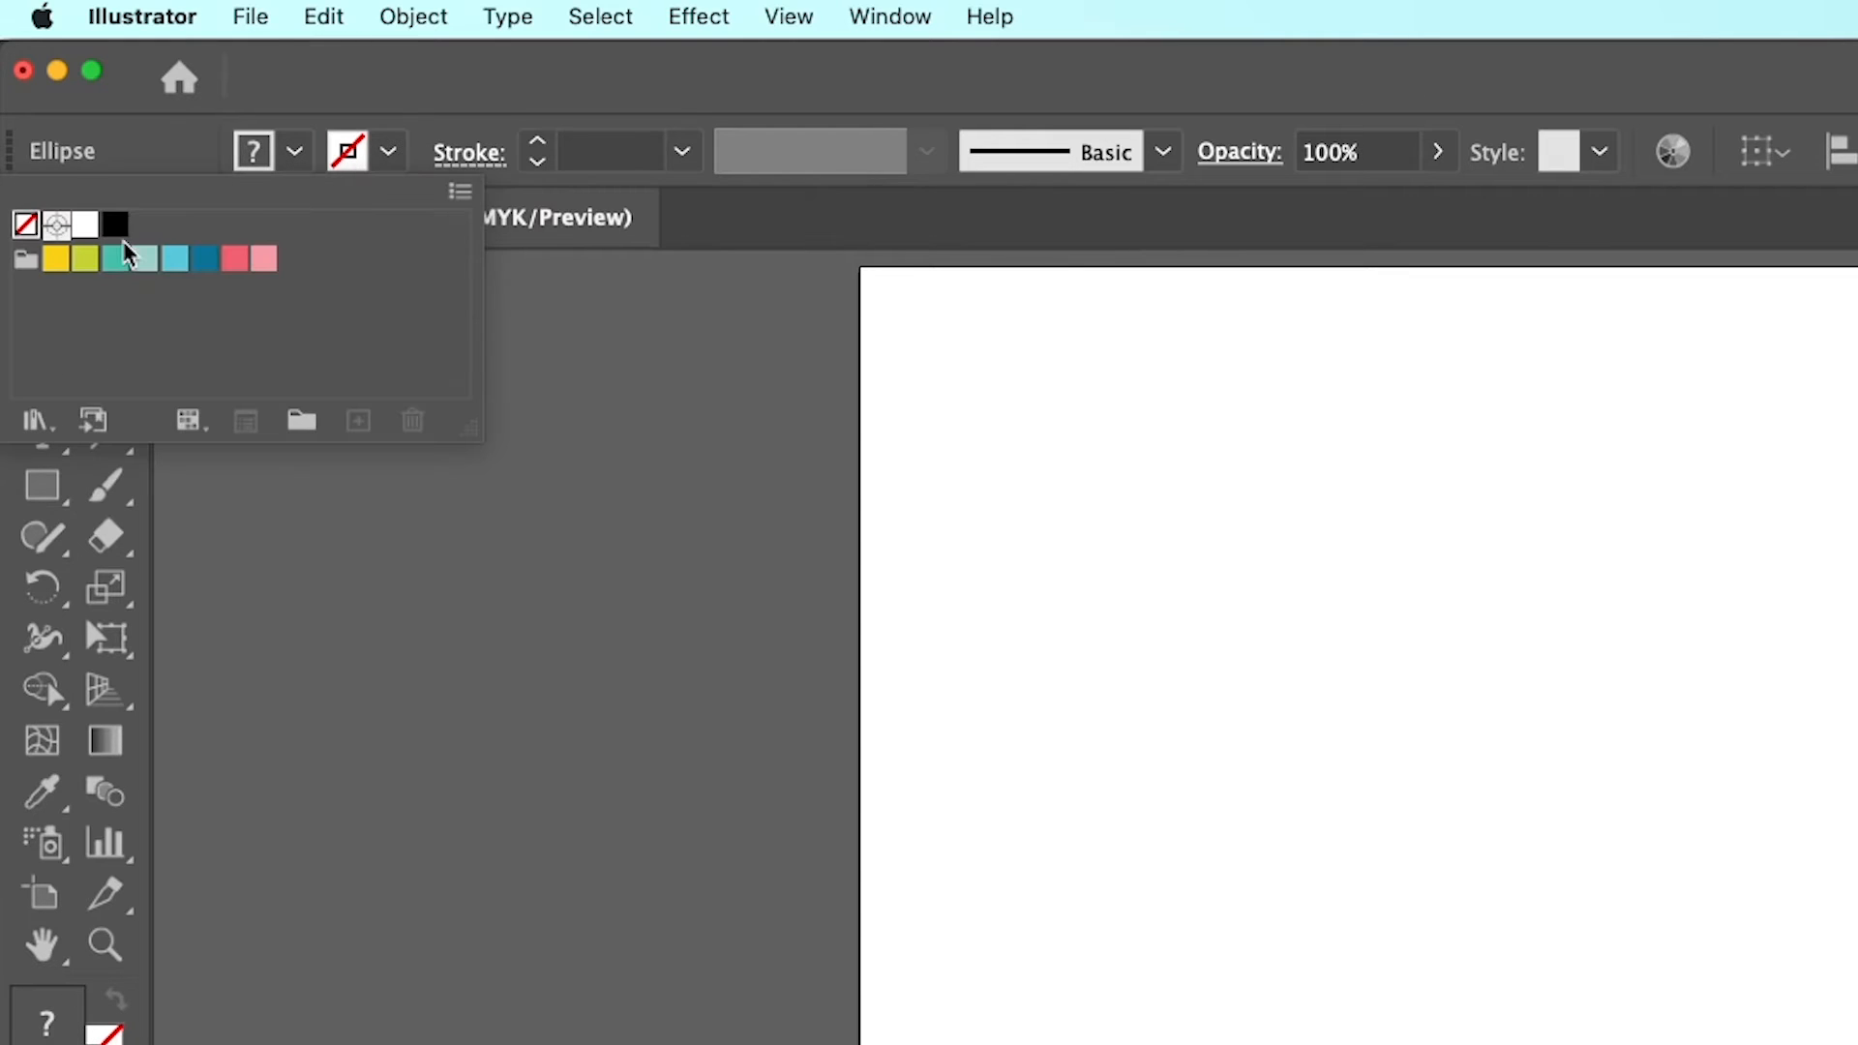
click(293, 154)
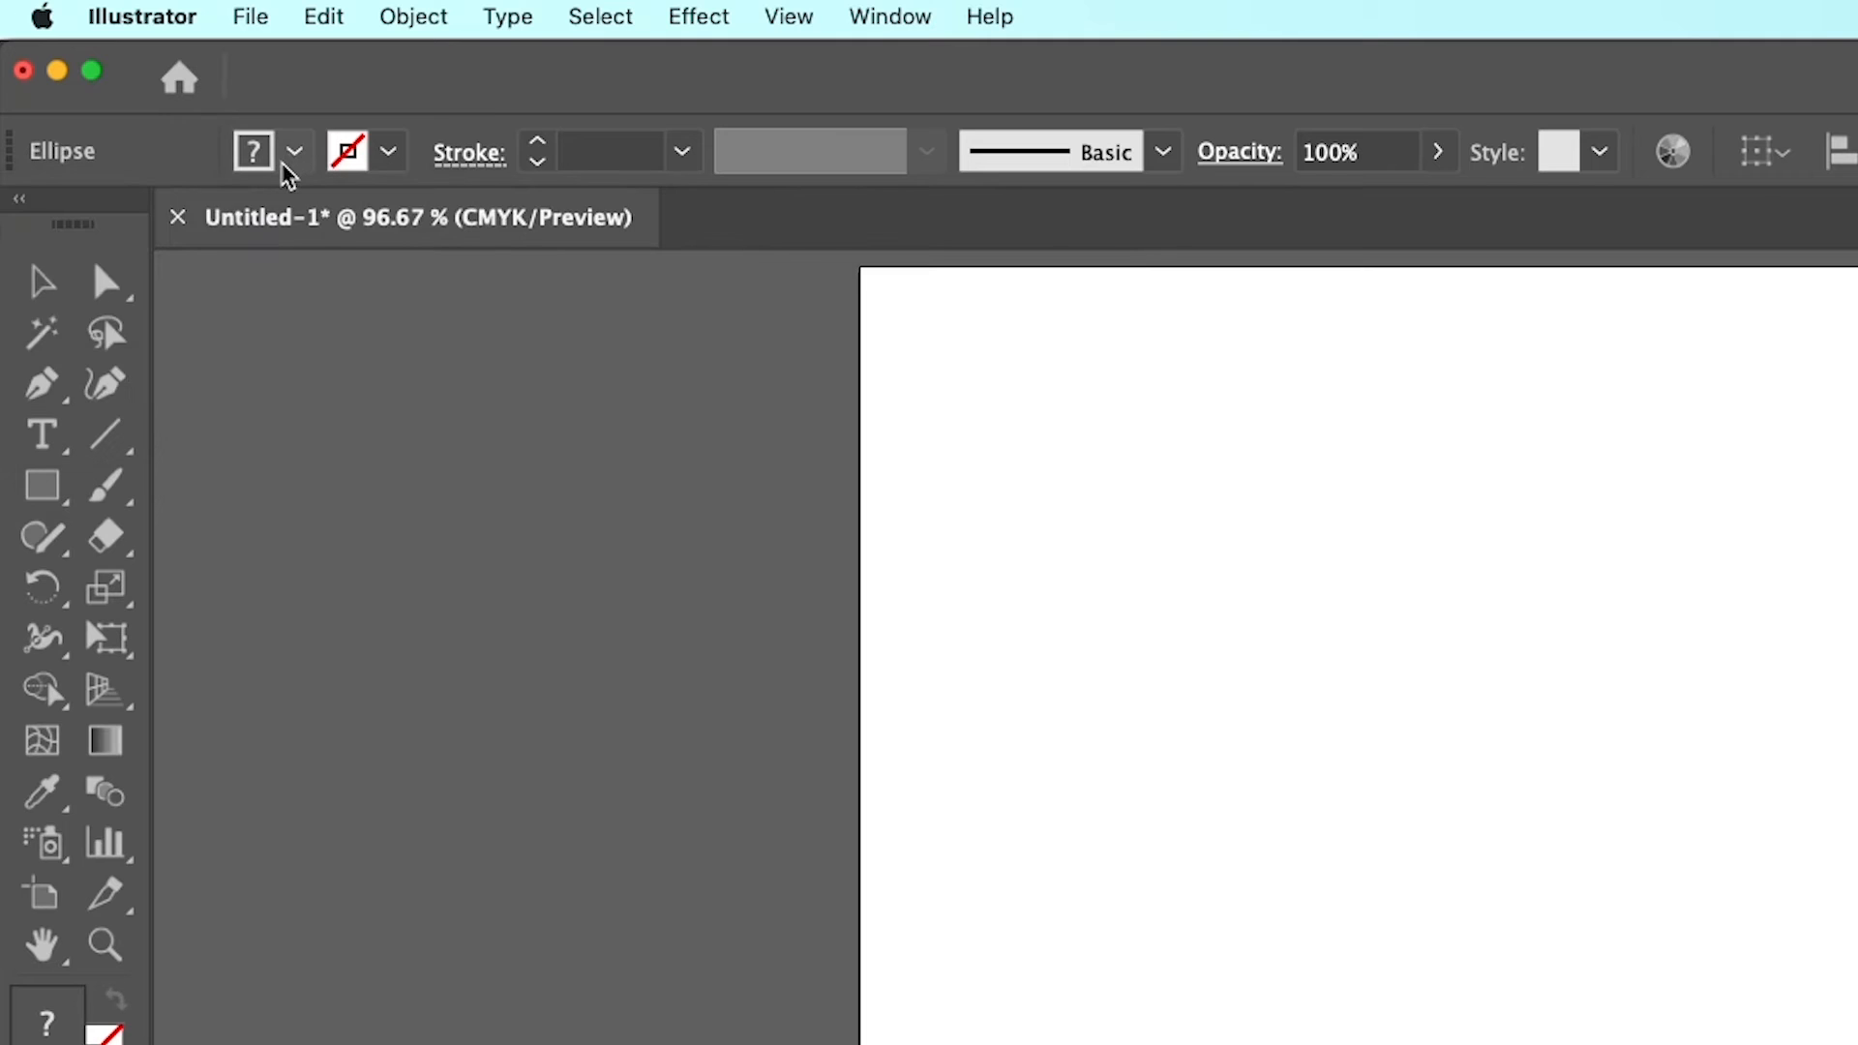
Step: Save the document to the Desktop as an Adobe Illustrator file named HLMS Palette
click(293, 155)
key(Escape)
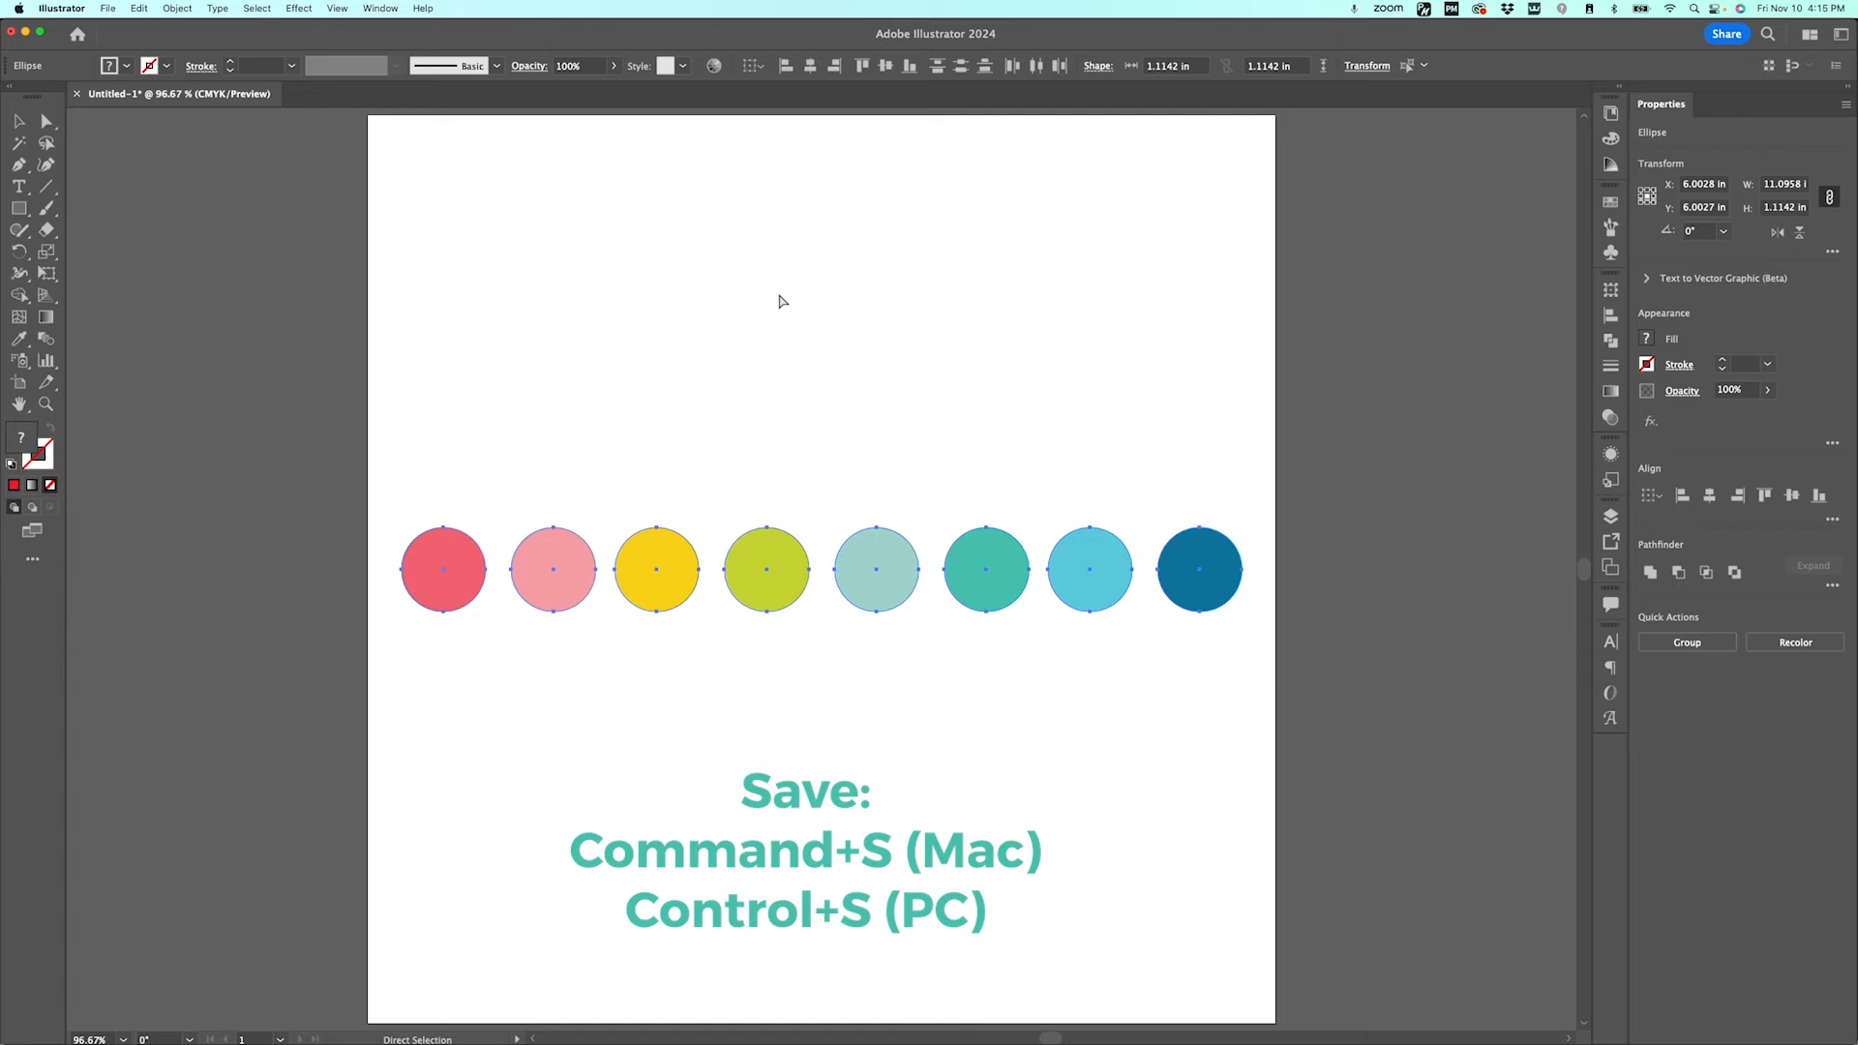
key(super+s)
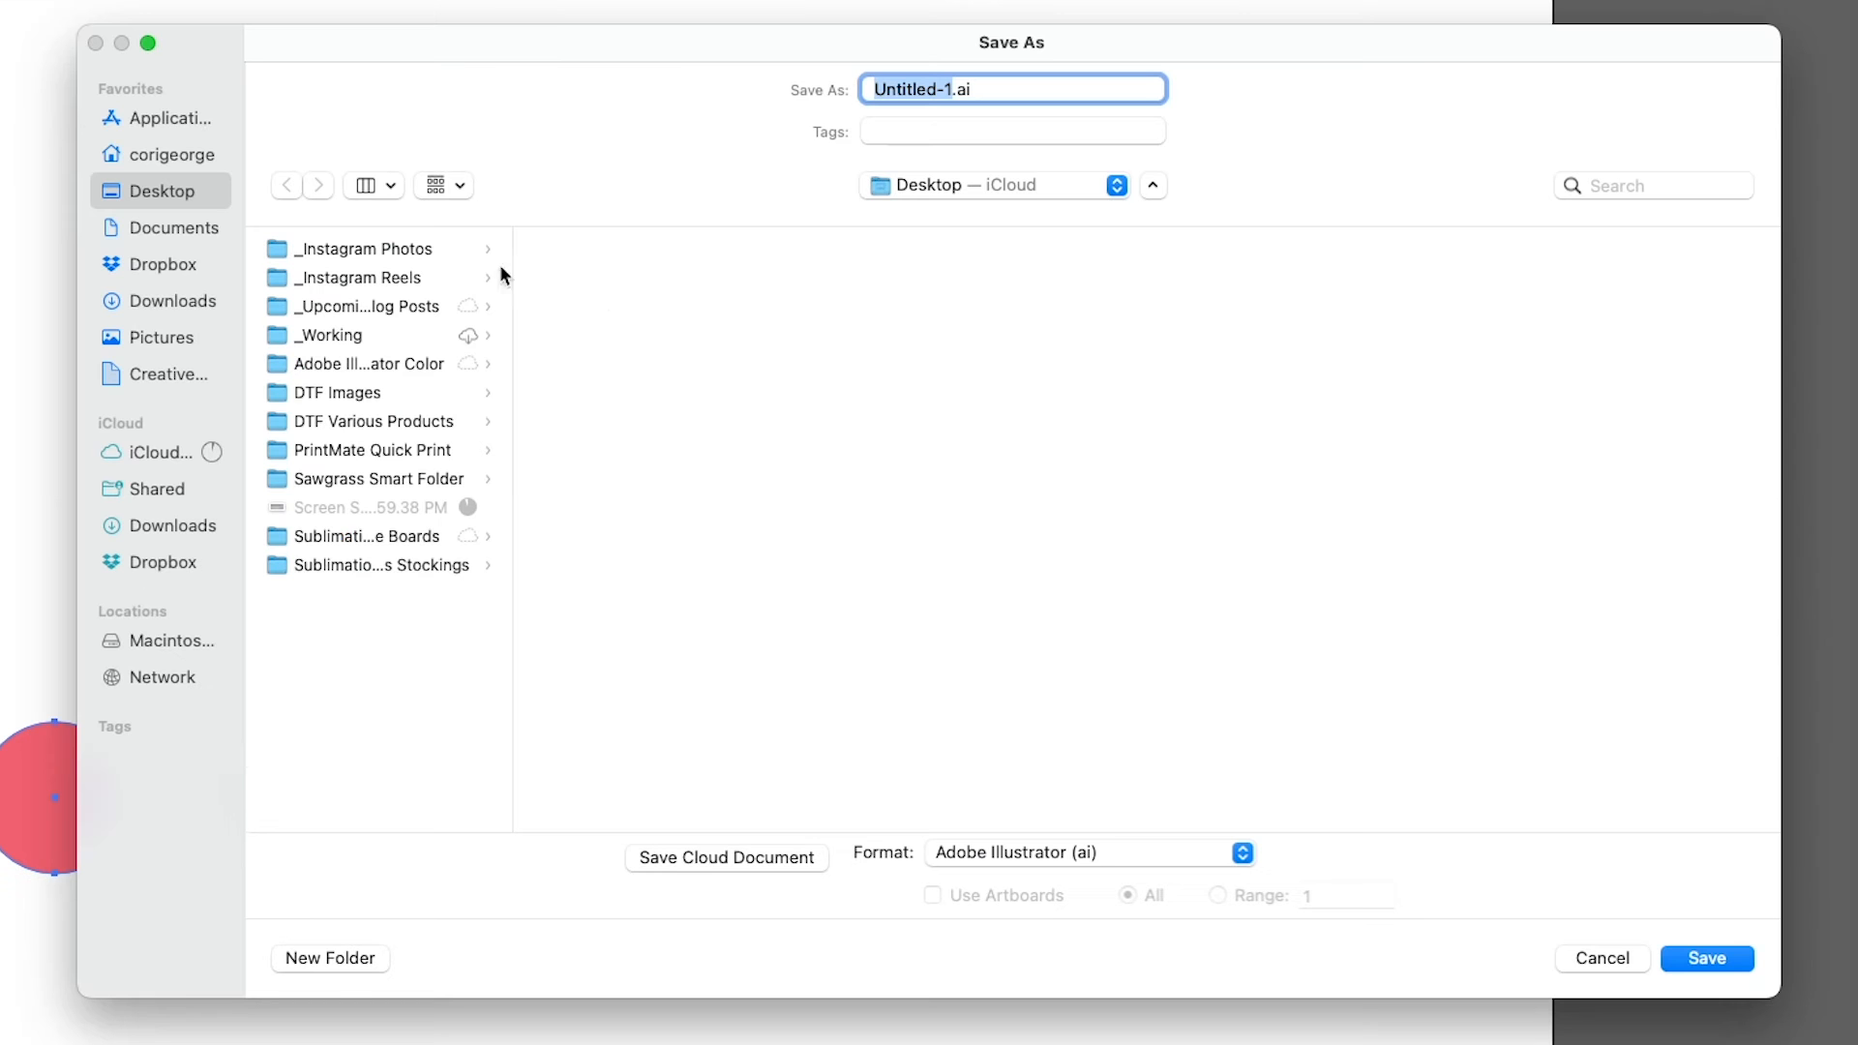
text(HLMS Palette)
key(Return)
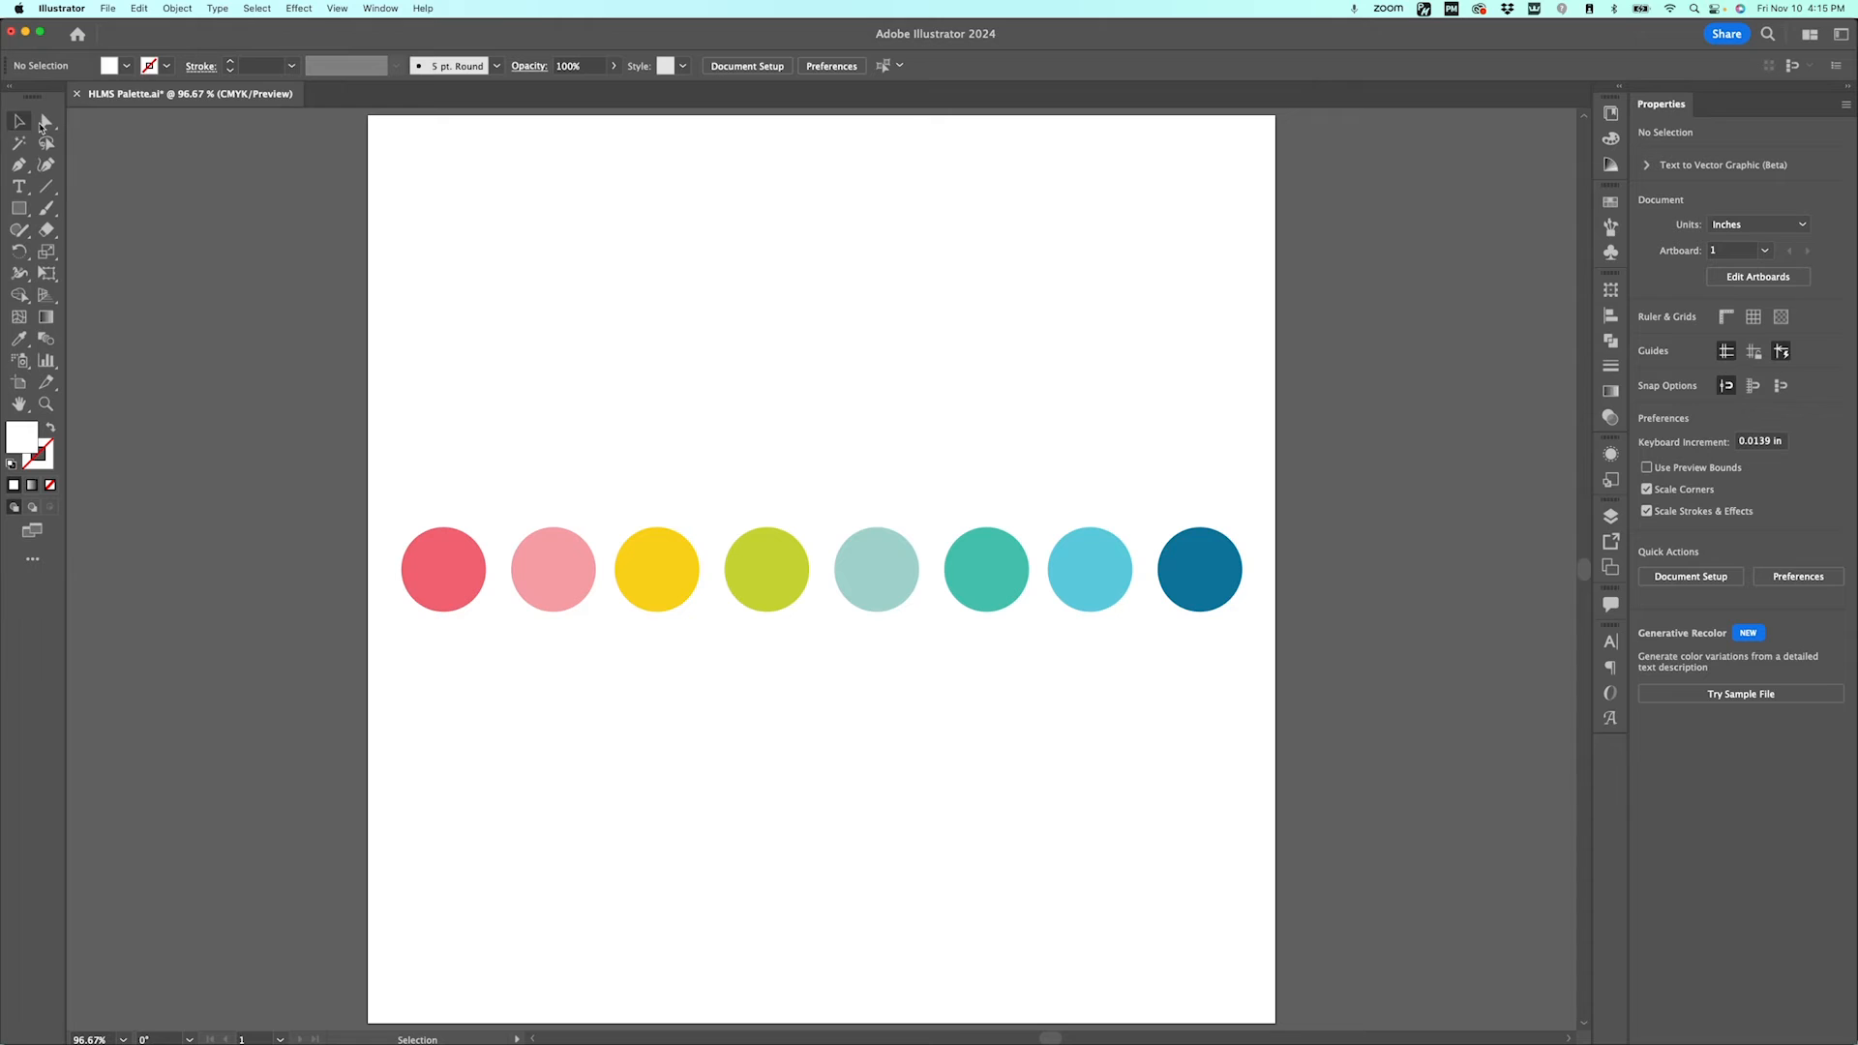
Step: Save the document's swatches as a library named HLMS 2024 in the Swatches folder, replacing the existing file
click(125, 65)
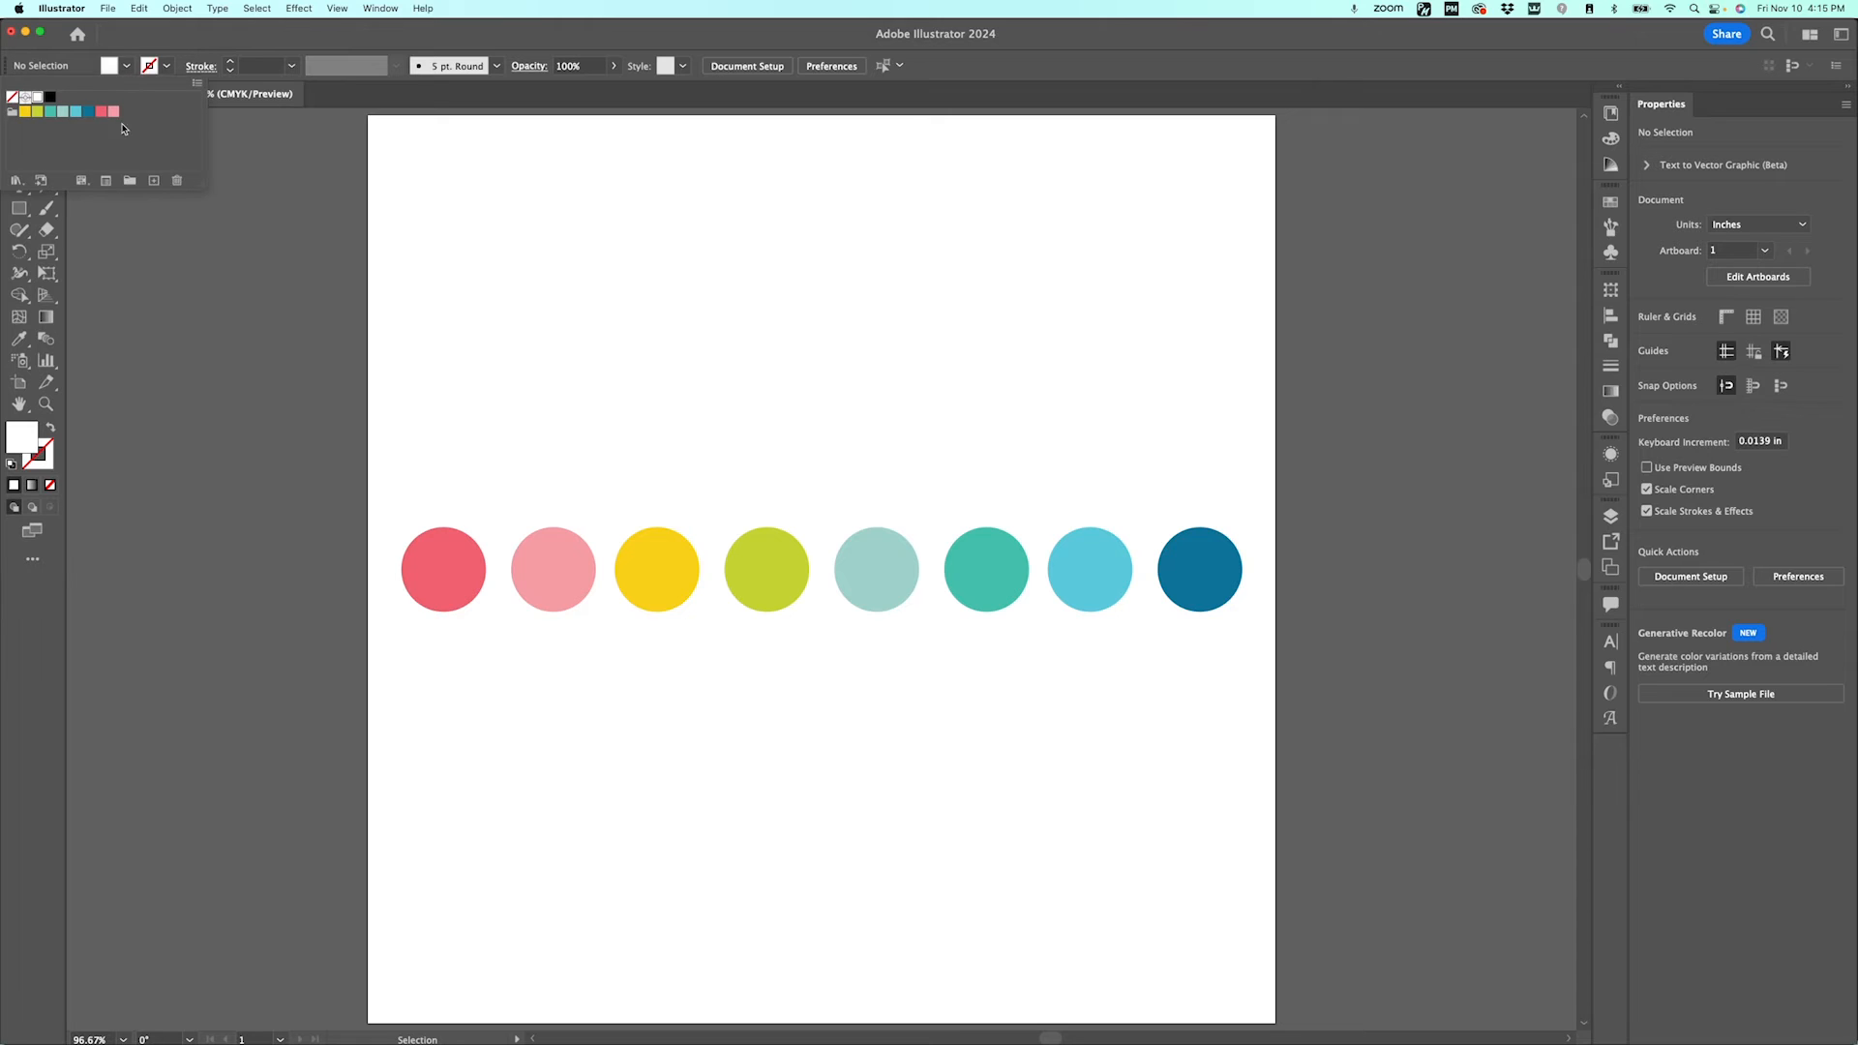
click(727, 346)
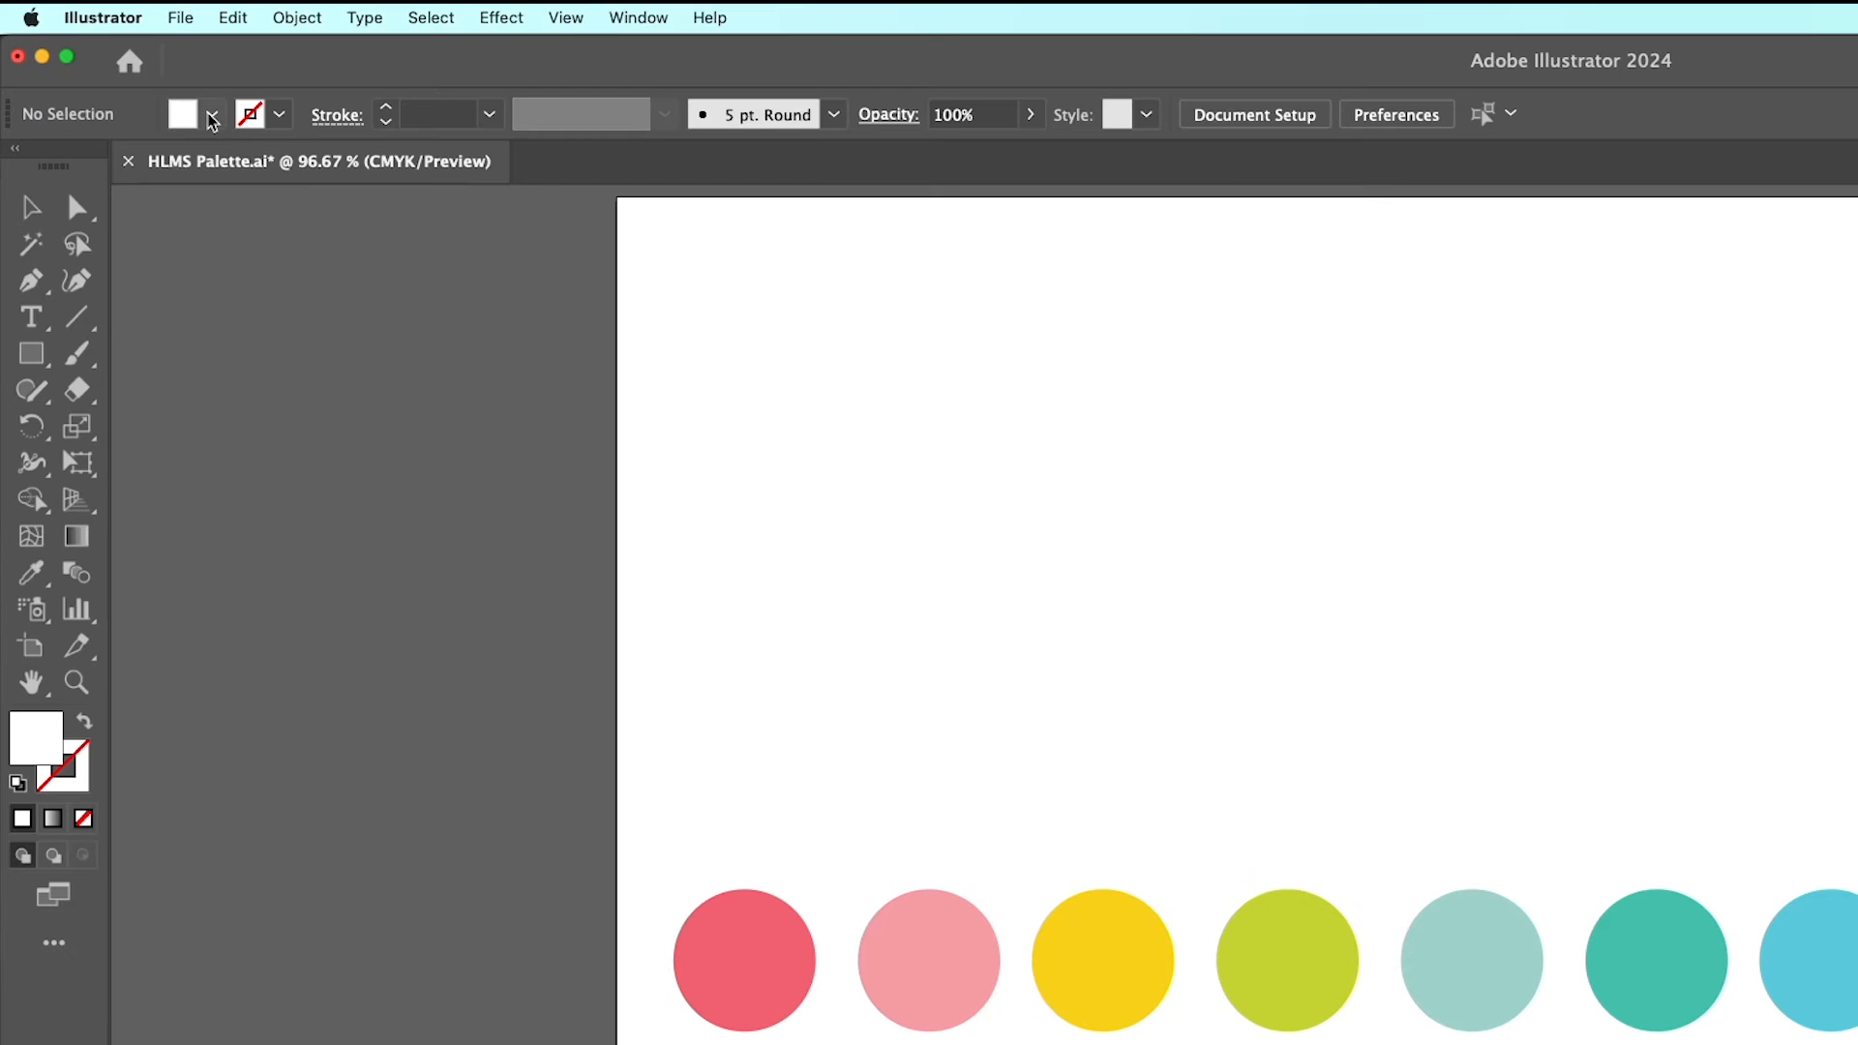
click(126, 66)
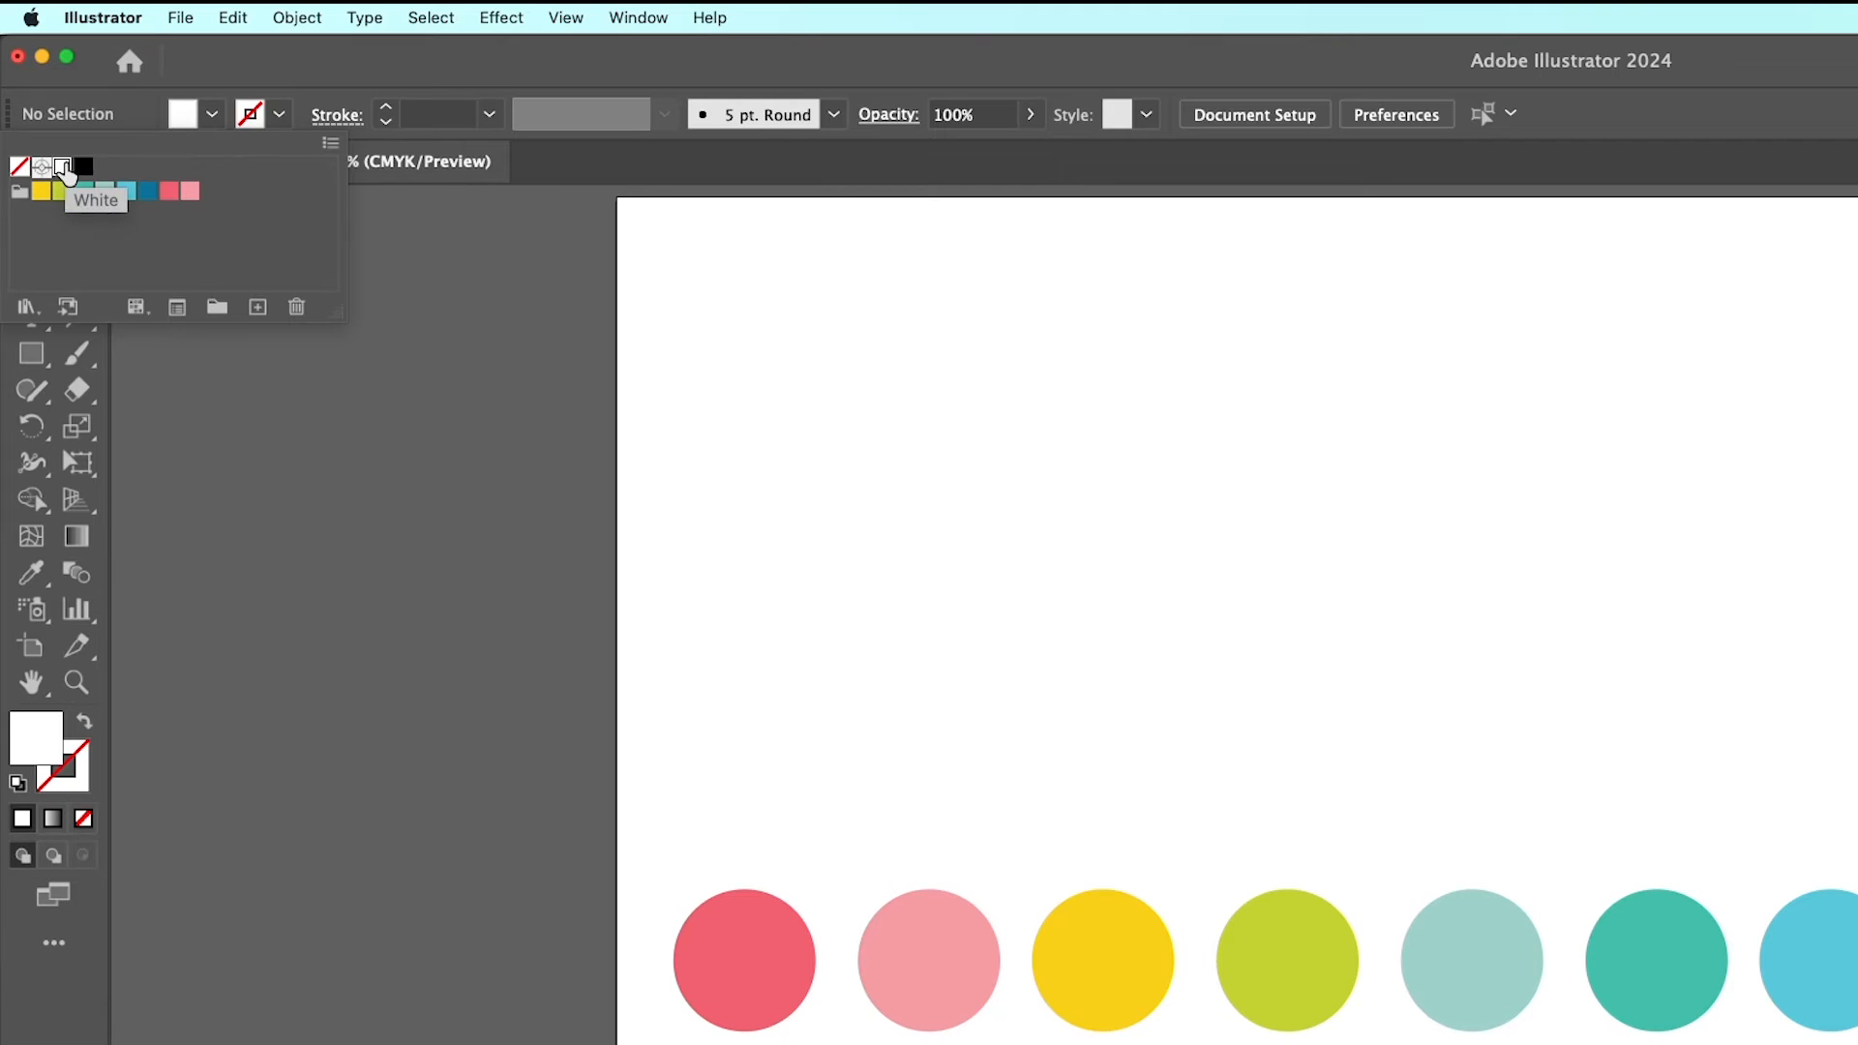
shift+click(190, 194)
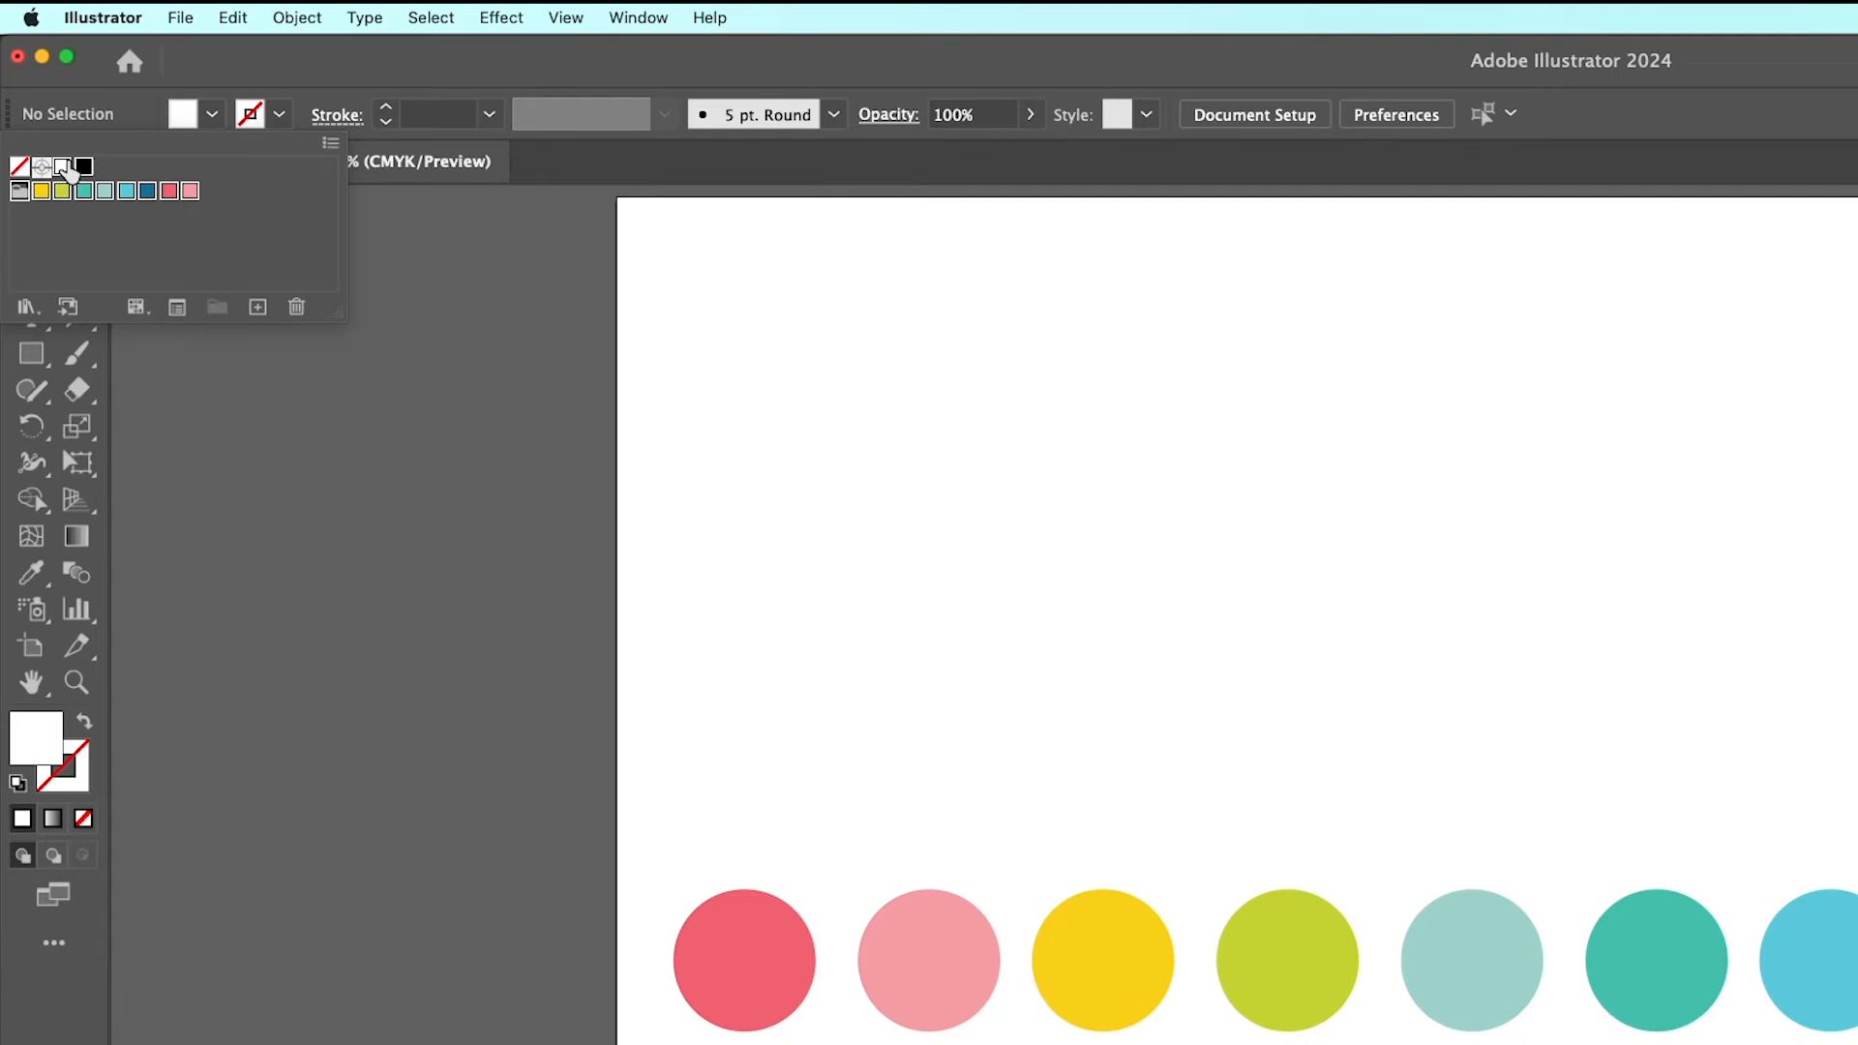
click(26, 308)
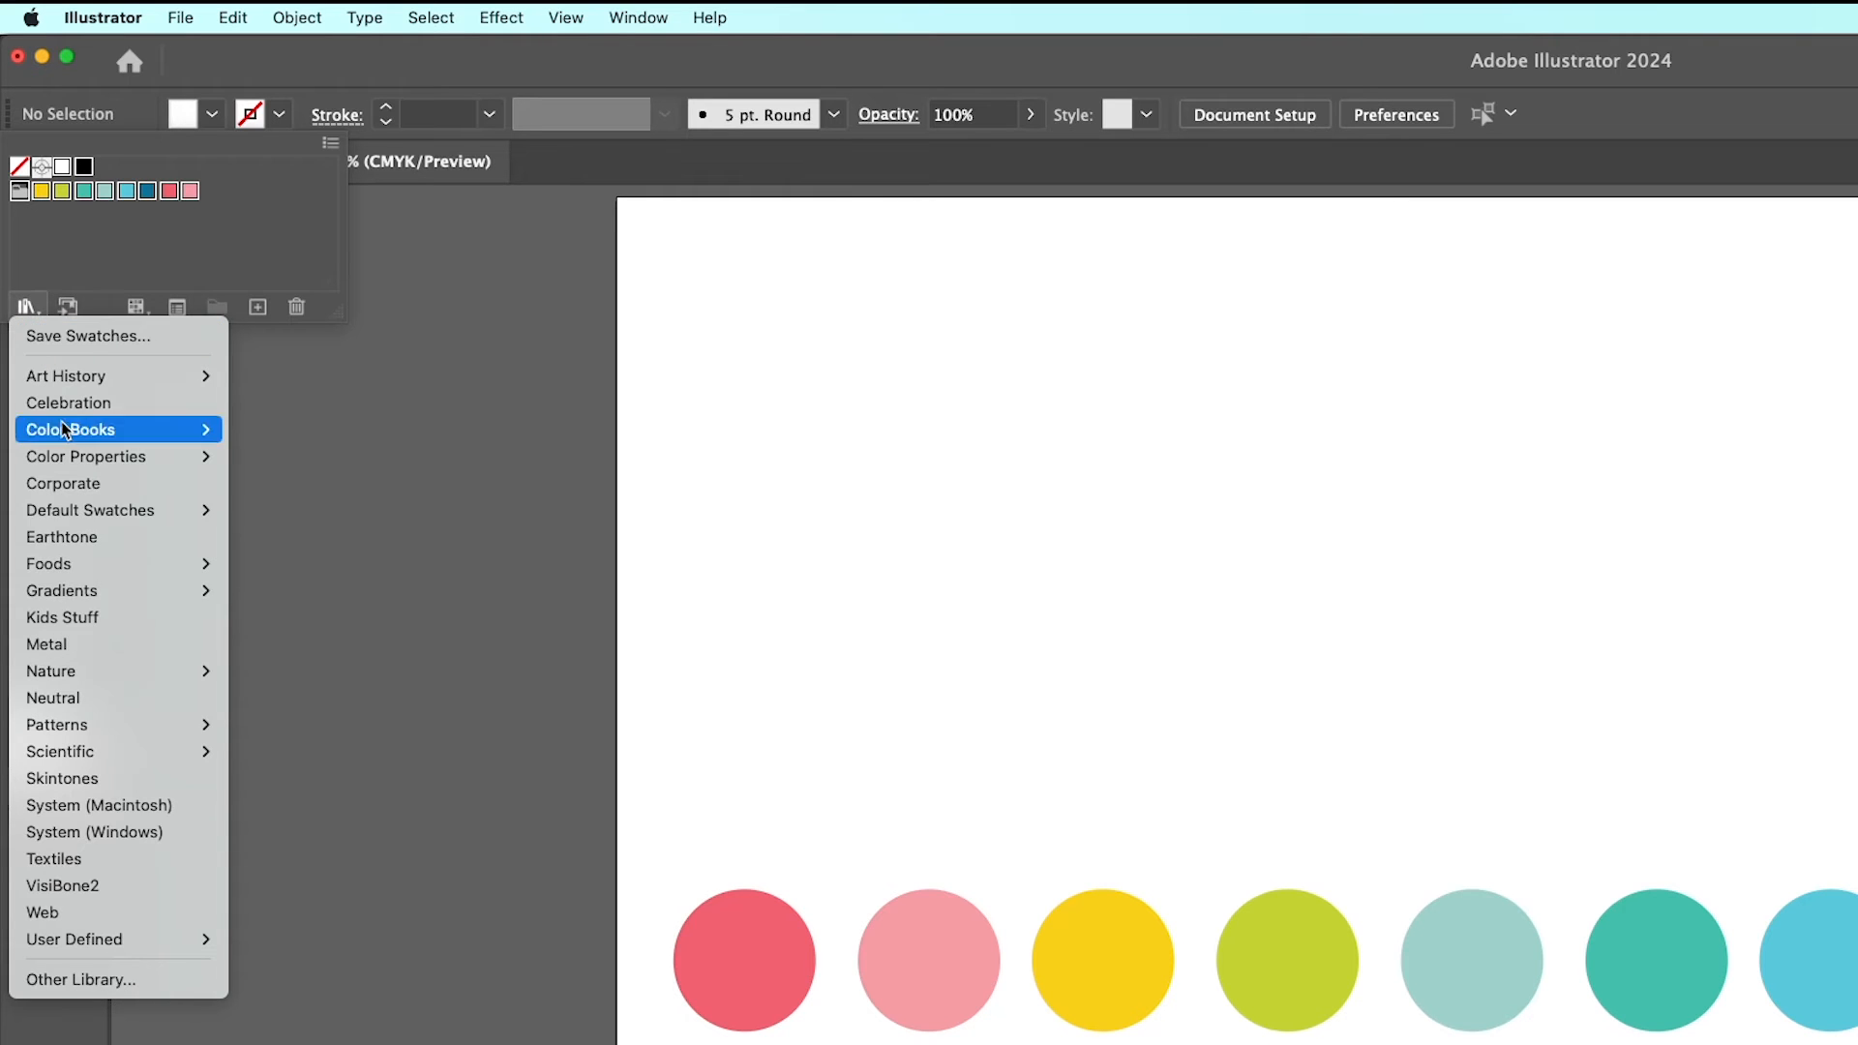
click(101, 343)
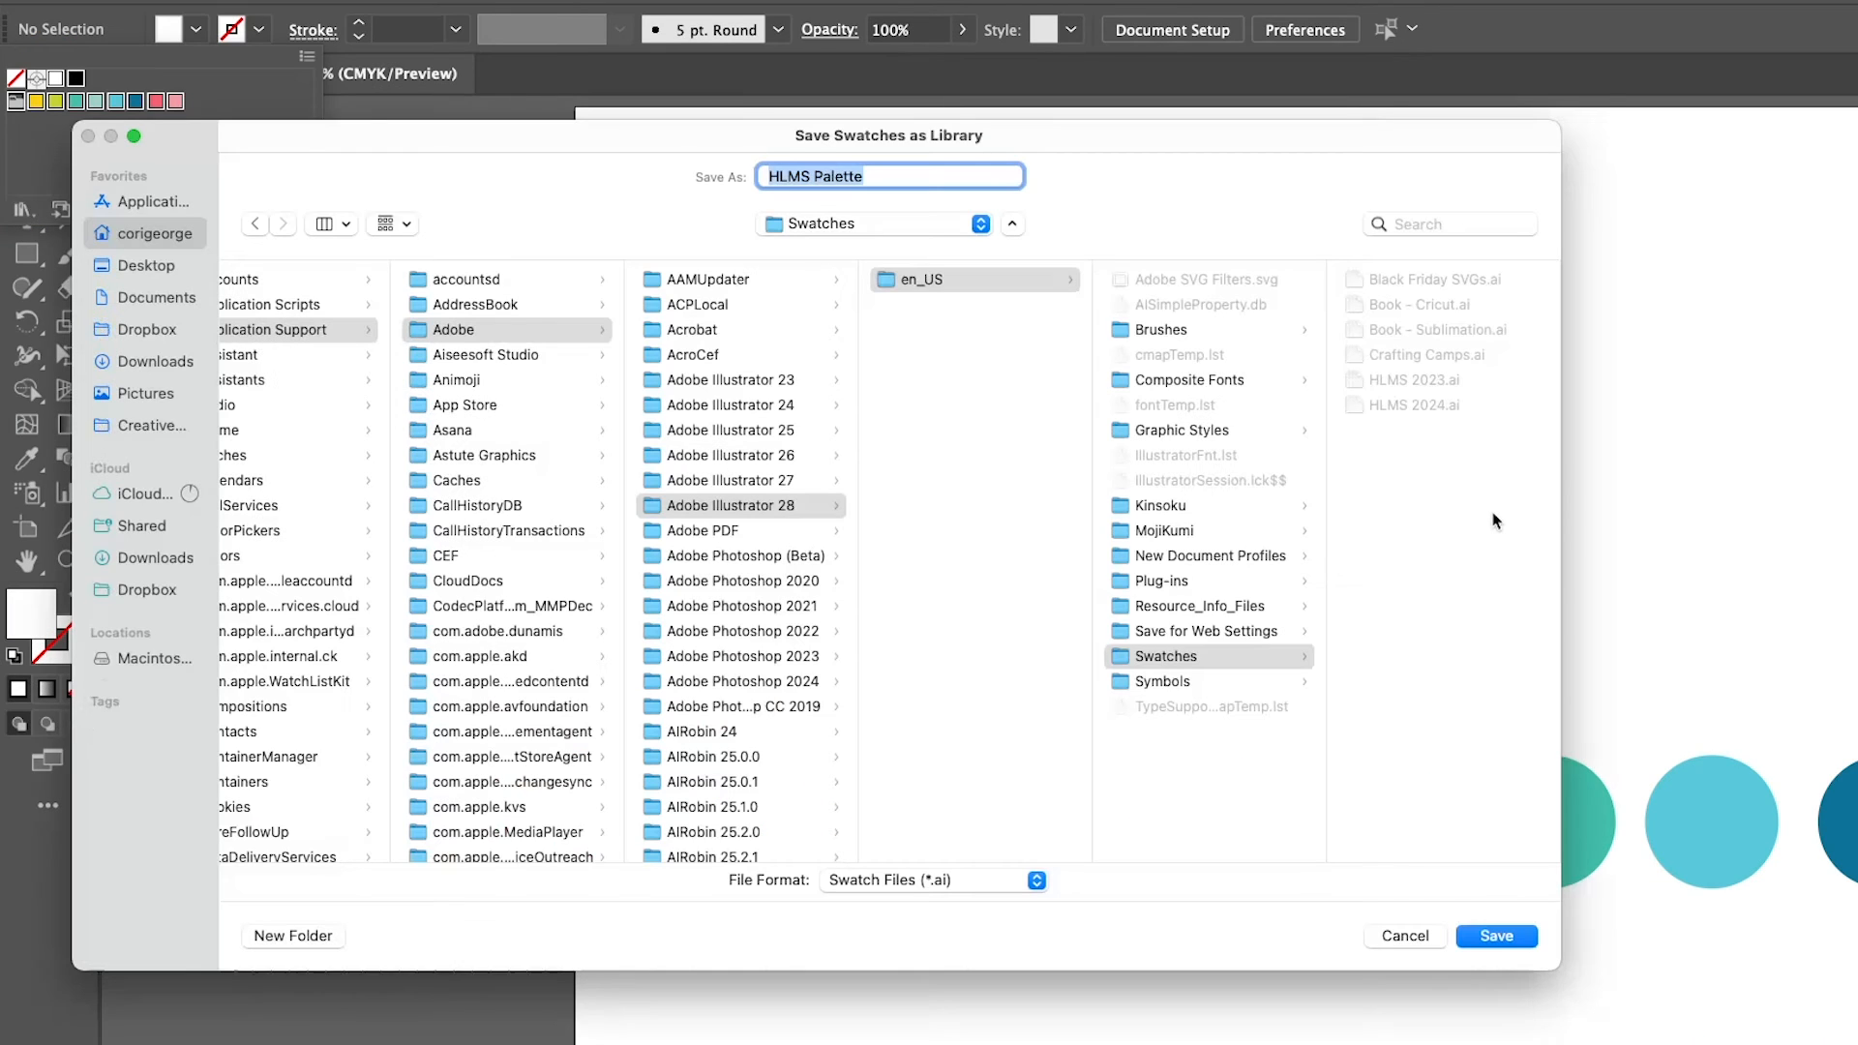
double_click(850, 177)
text(2024)
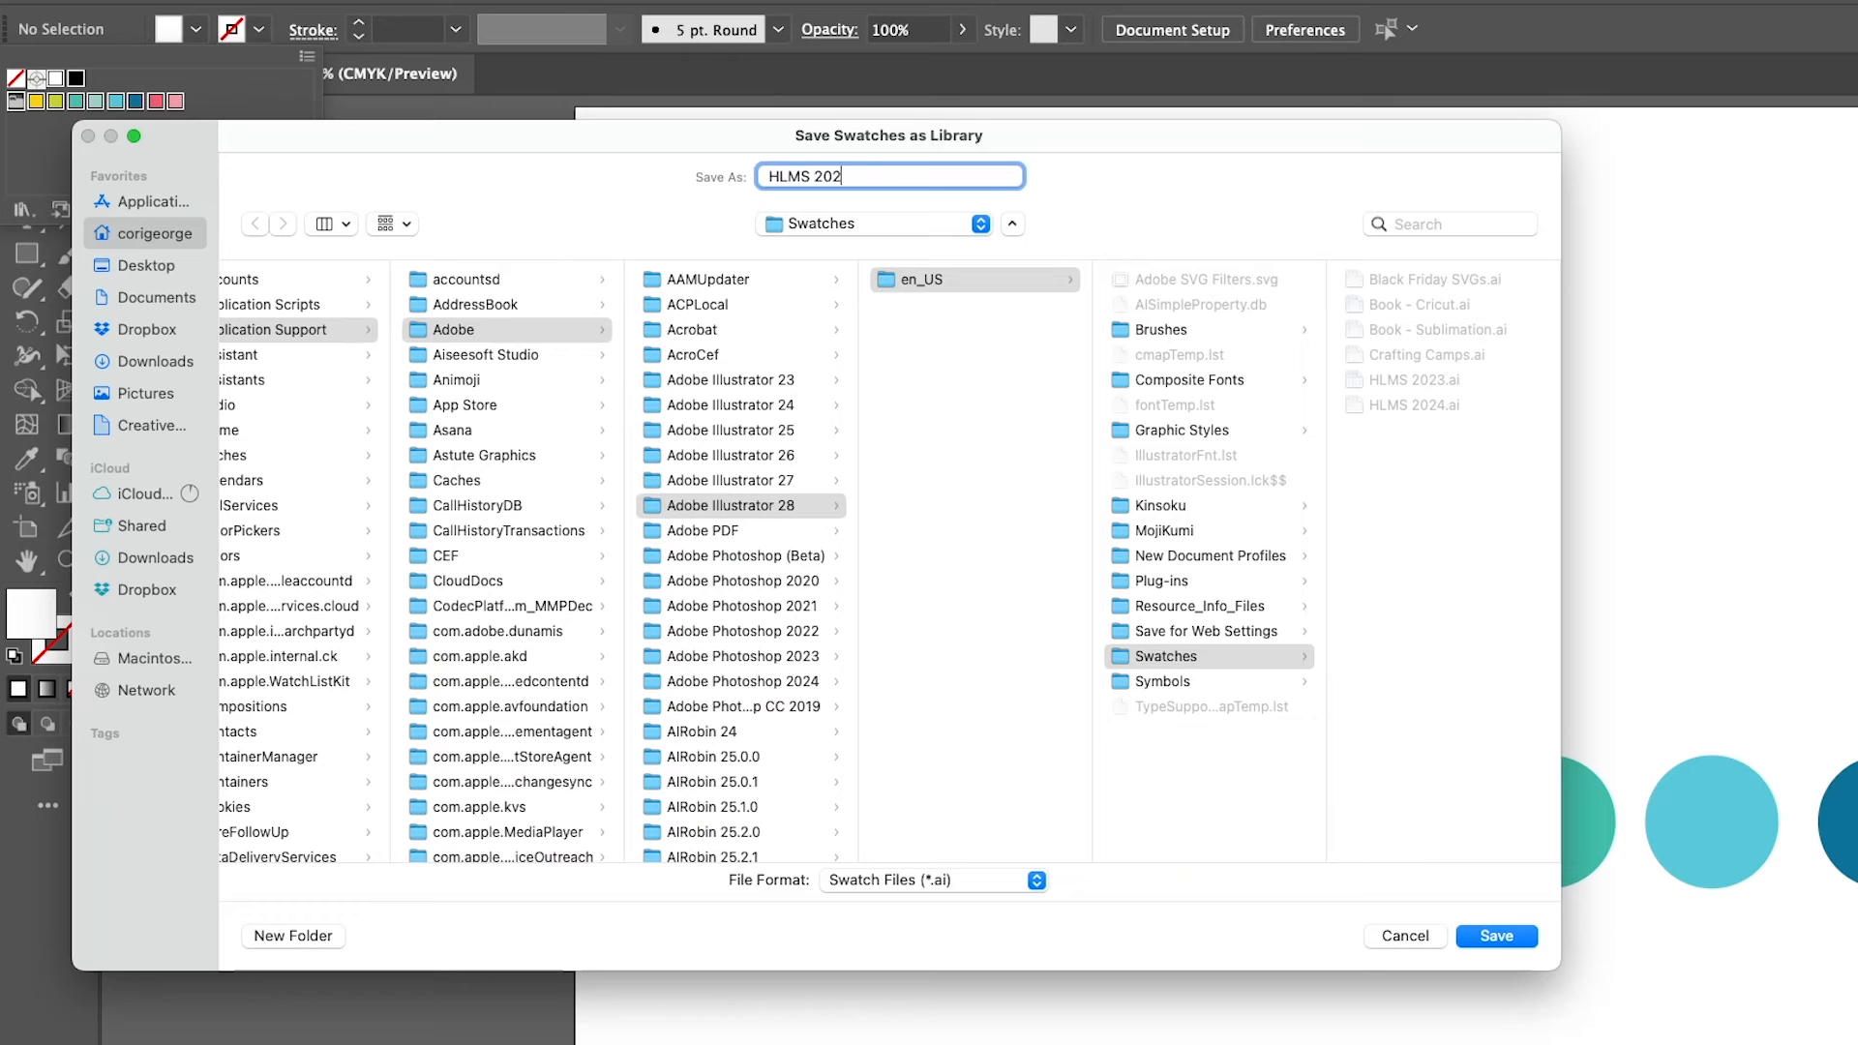
click(1496, 937)
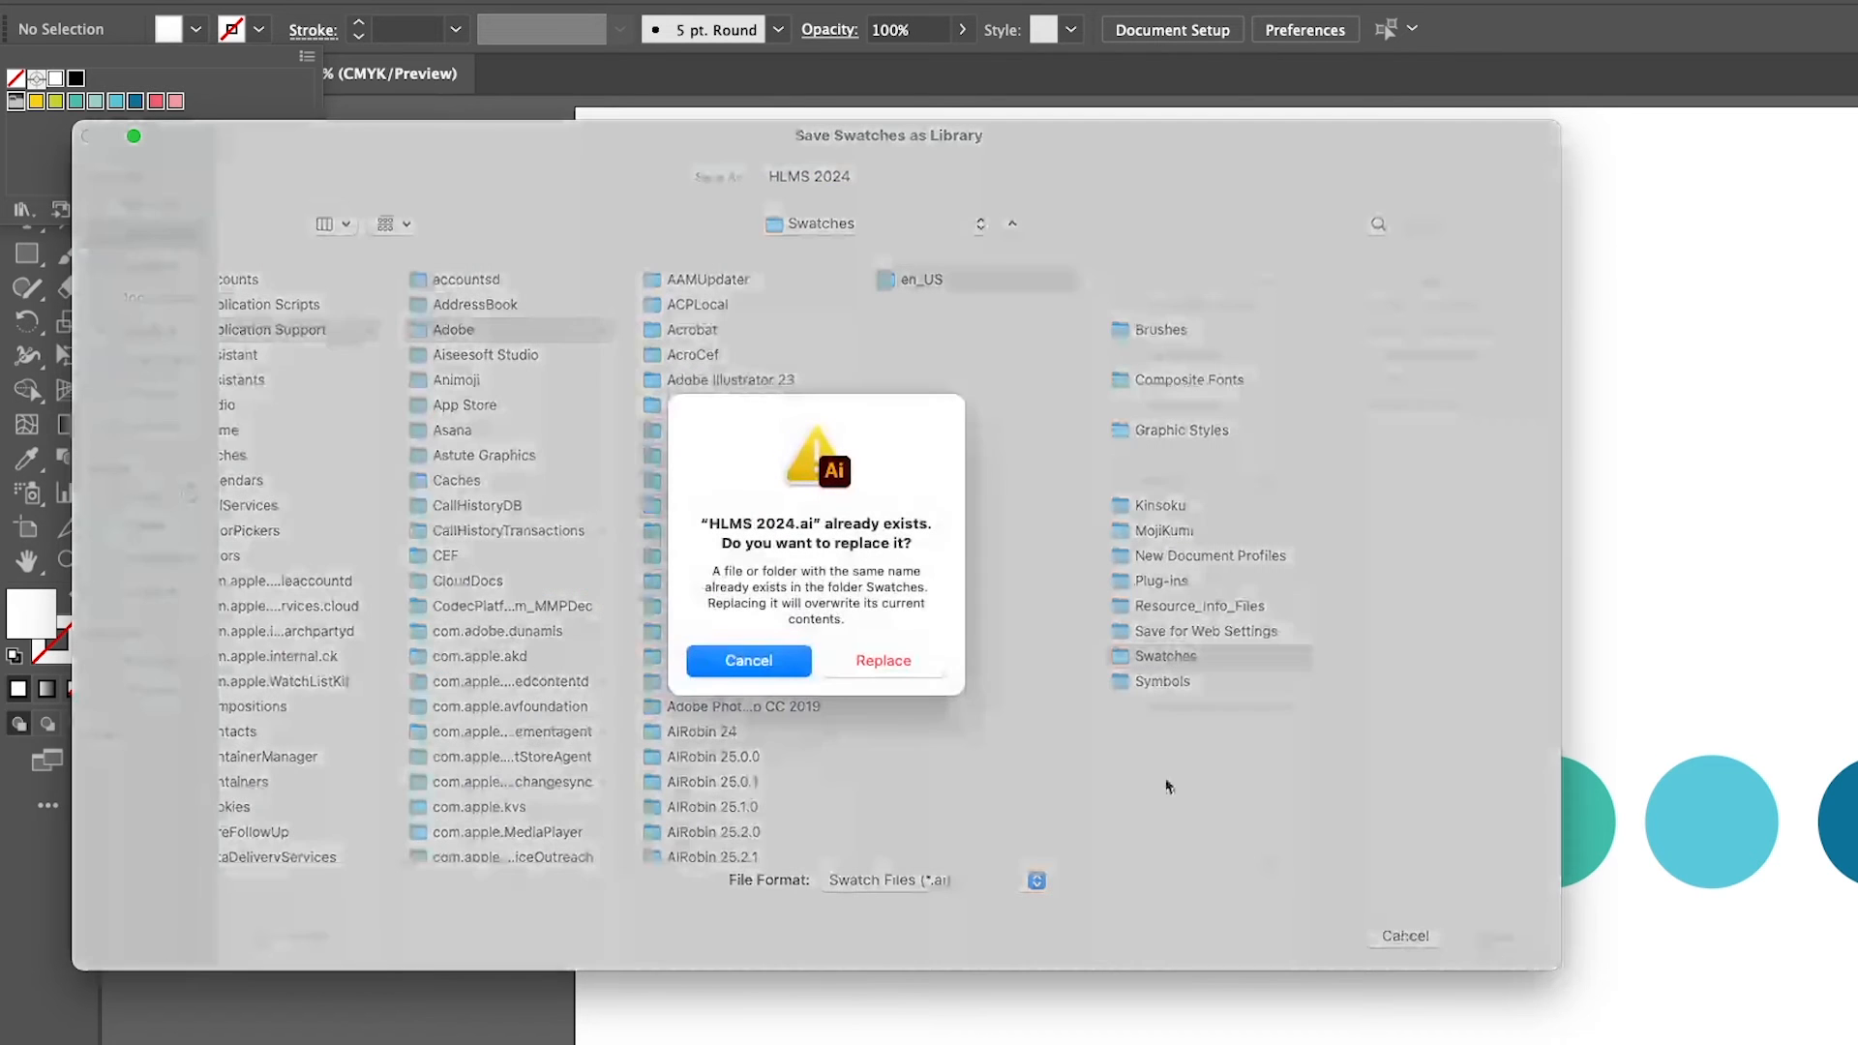
click(884, 665)
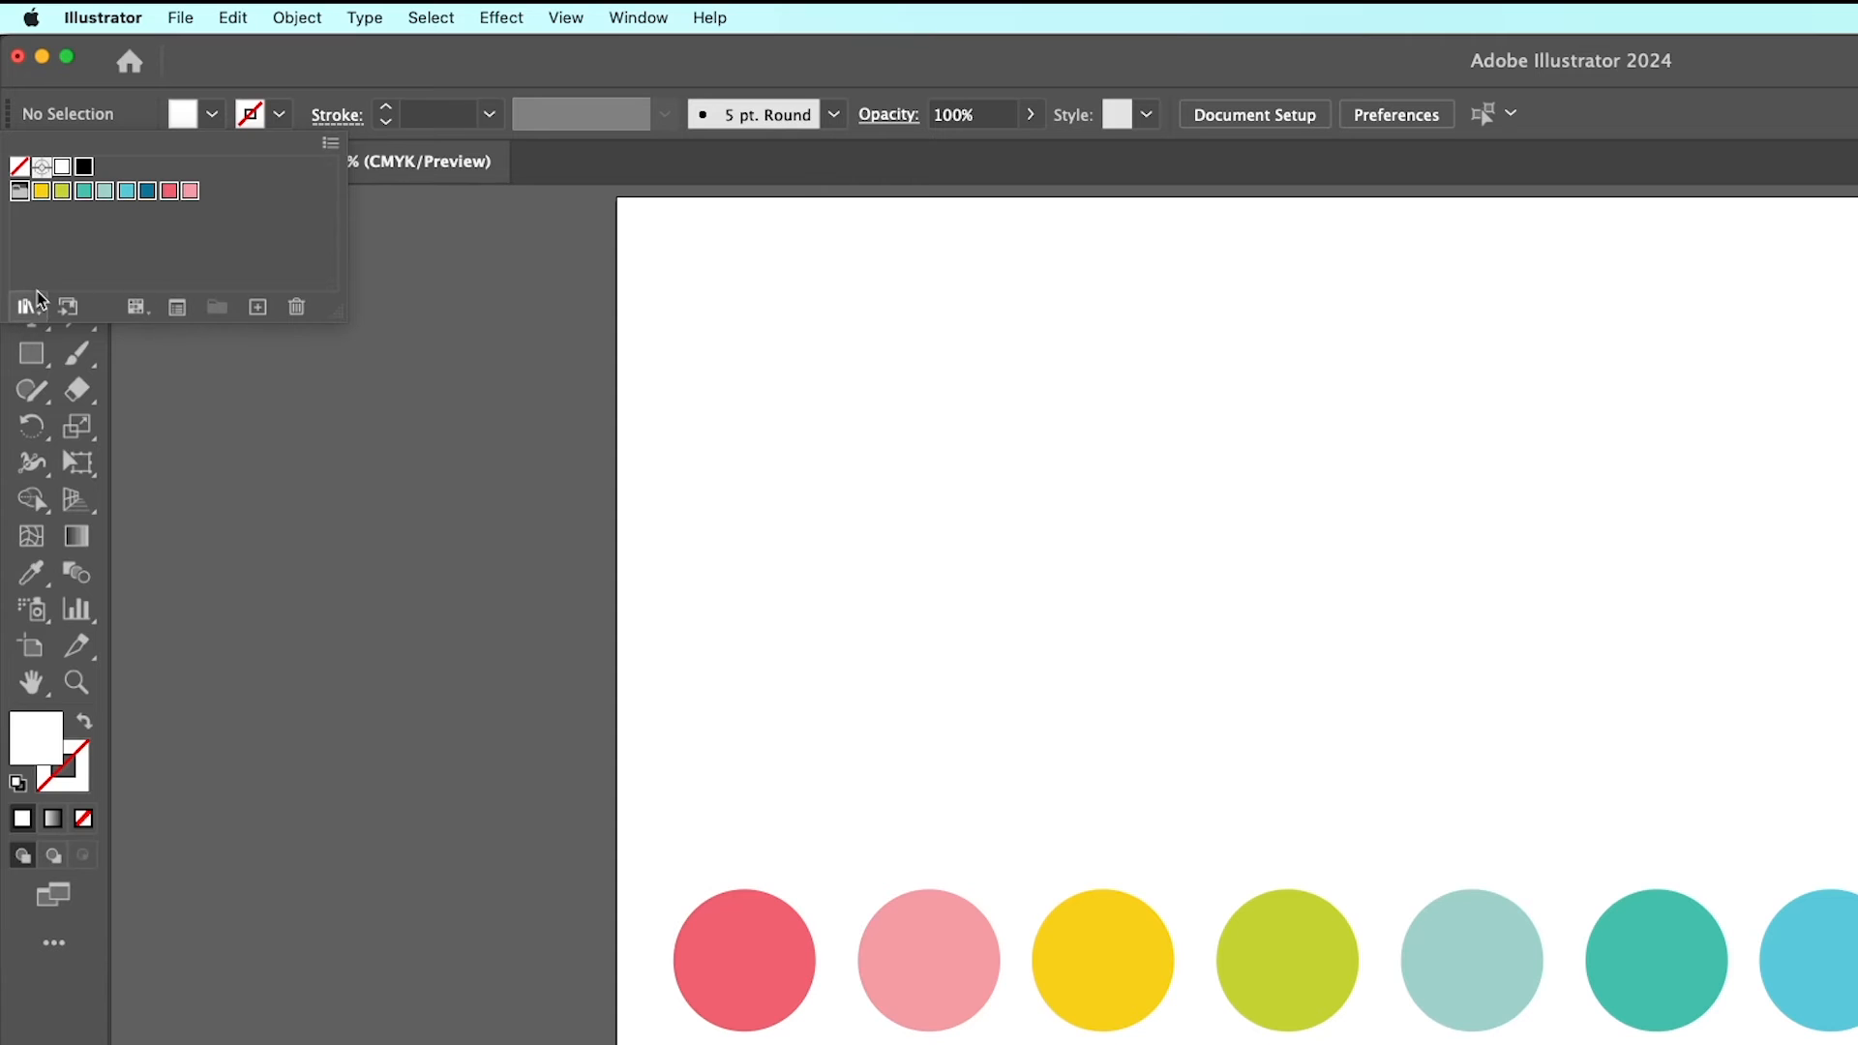
Step: Open the user-defined HLMS 2024 swatch library and move it clear of the artwork
click(29, 307)
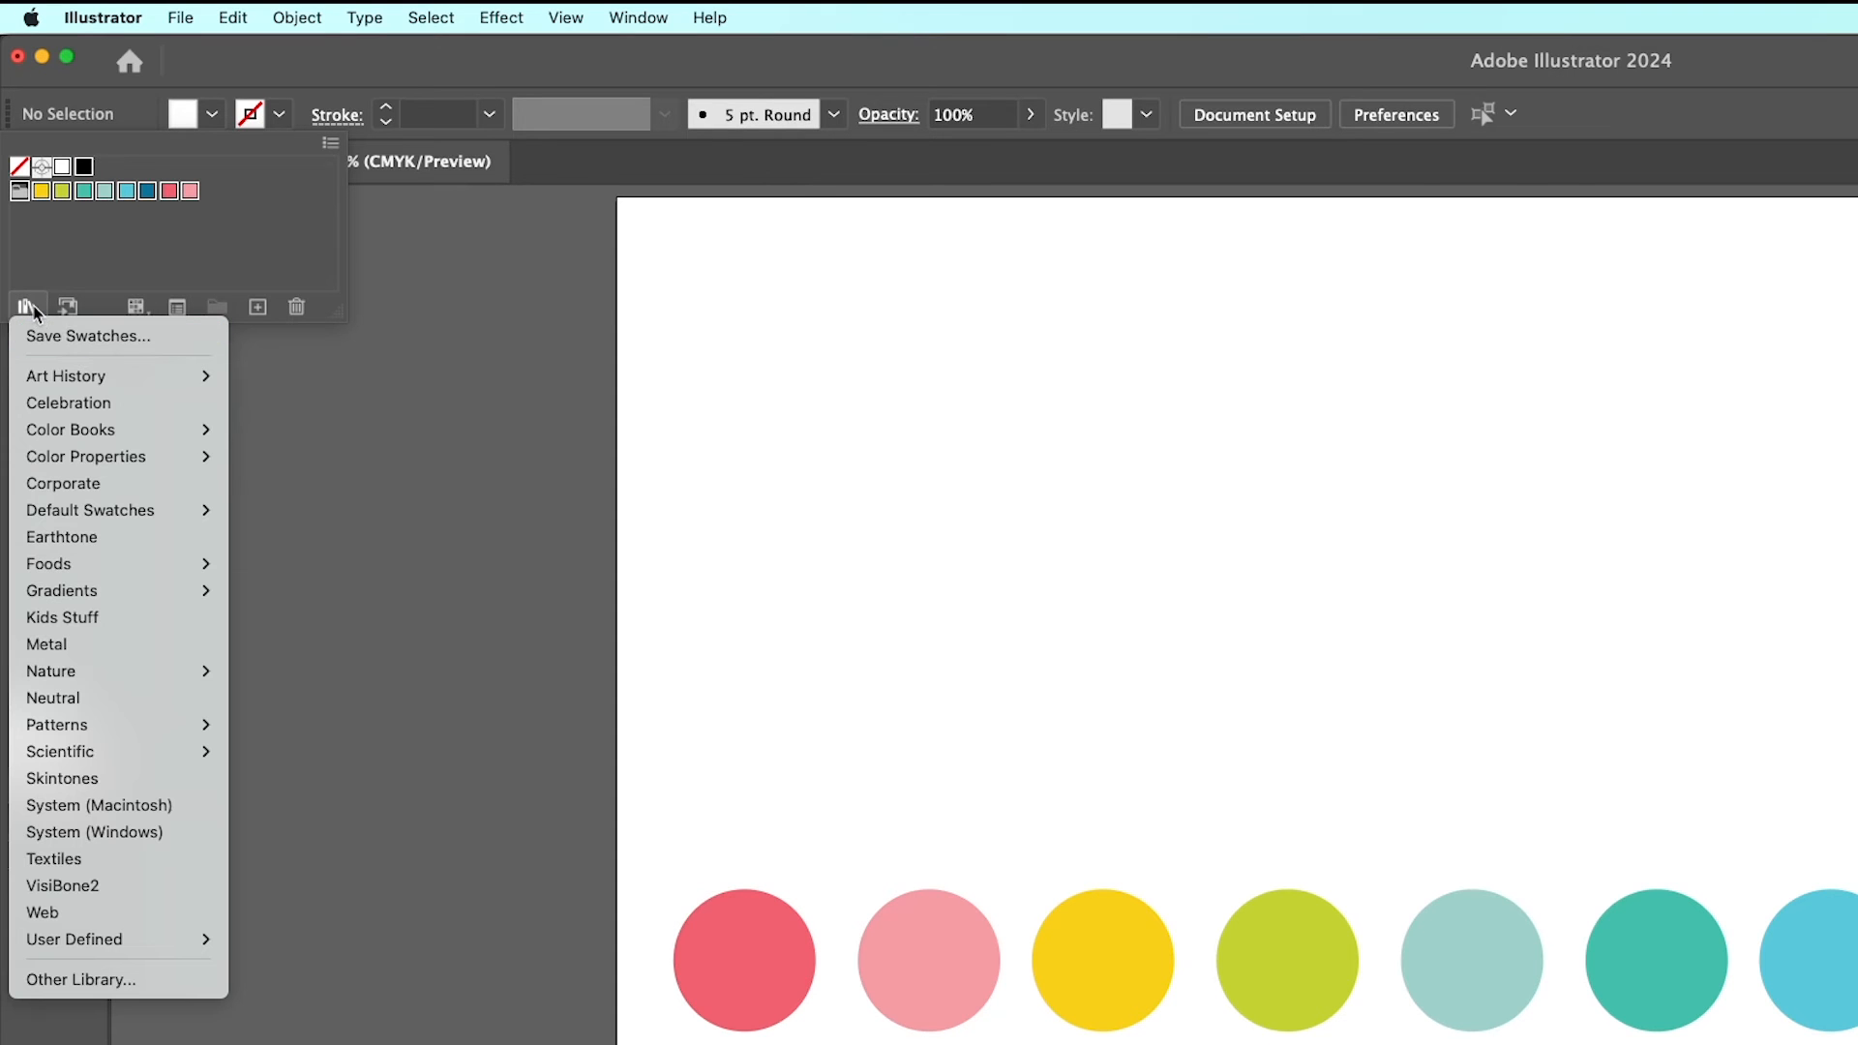
mouse_move(126, 940)
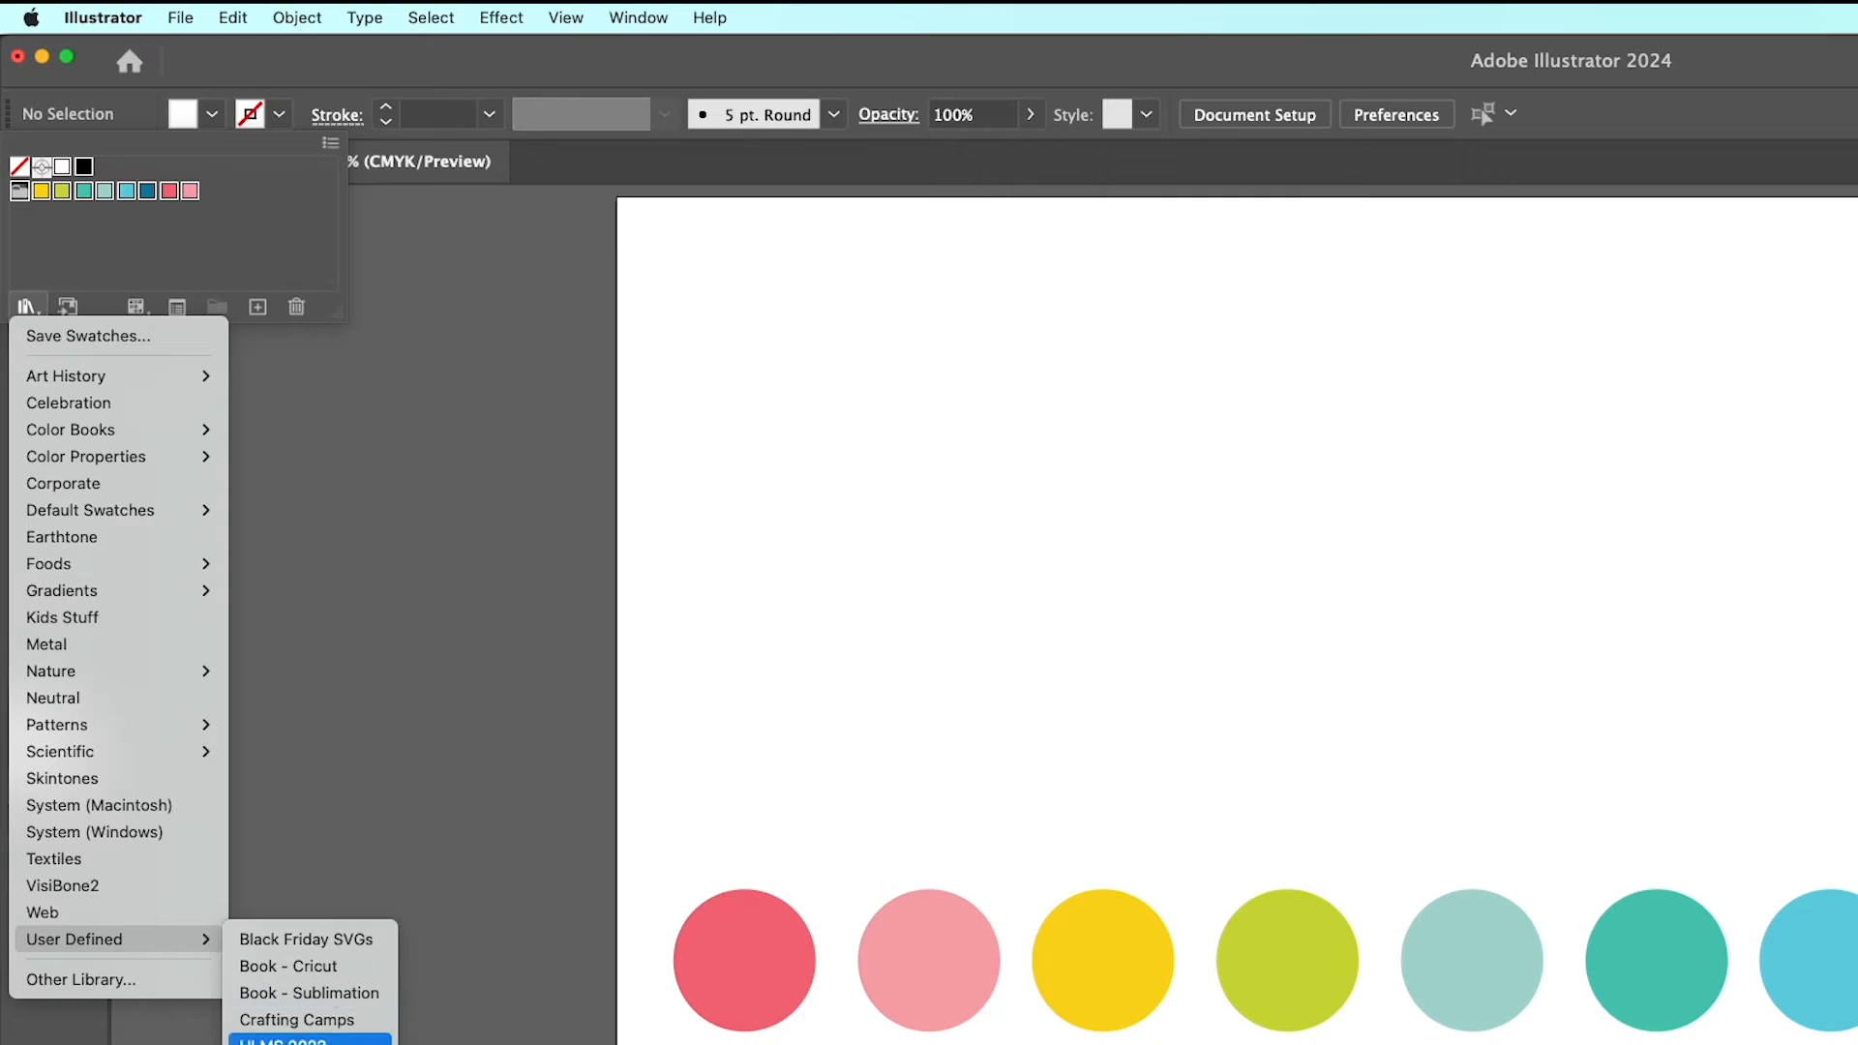
click(290, 1044)
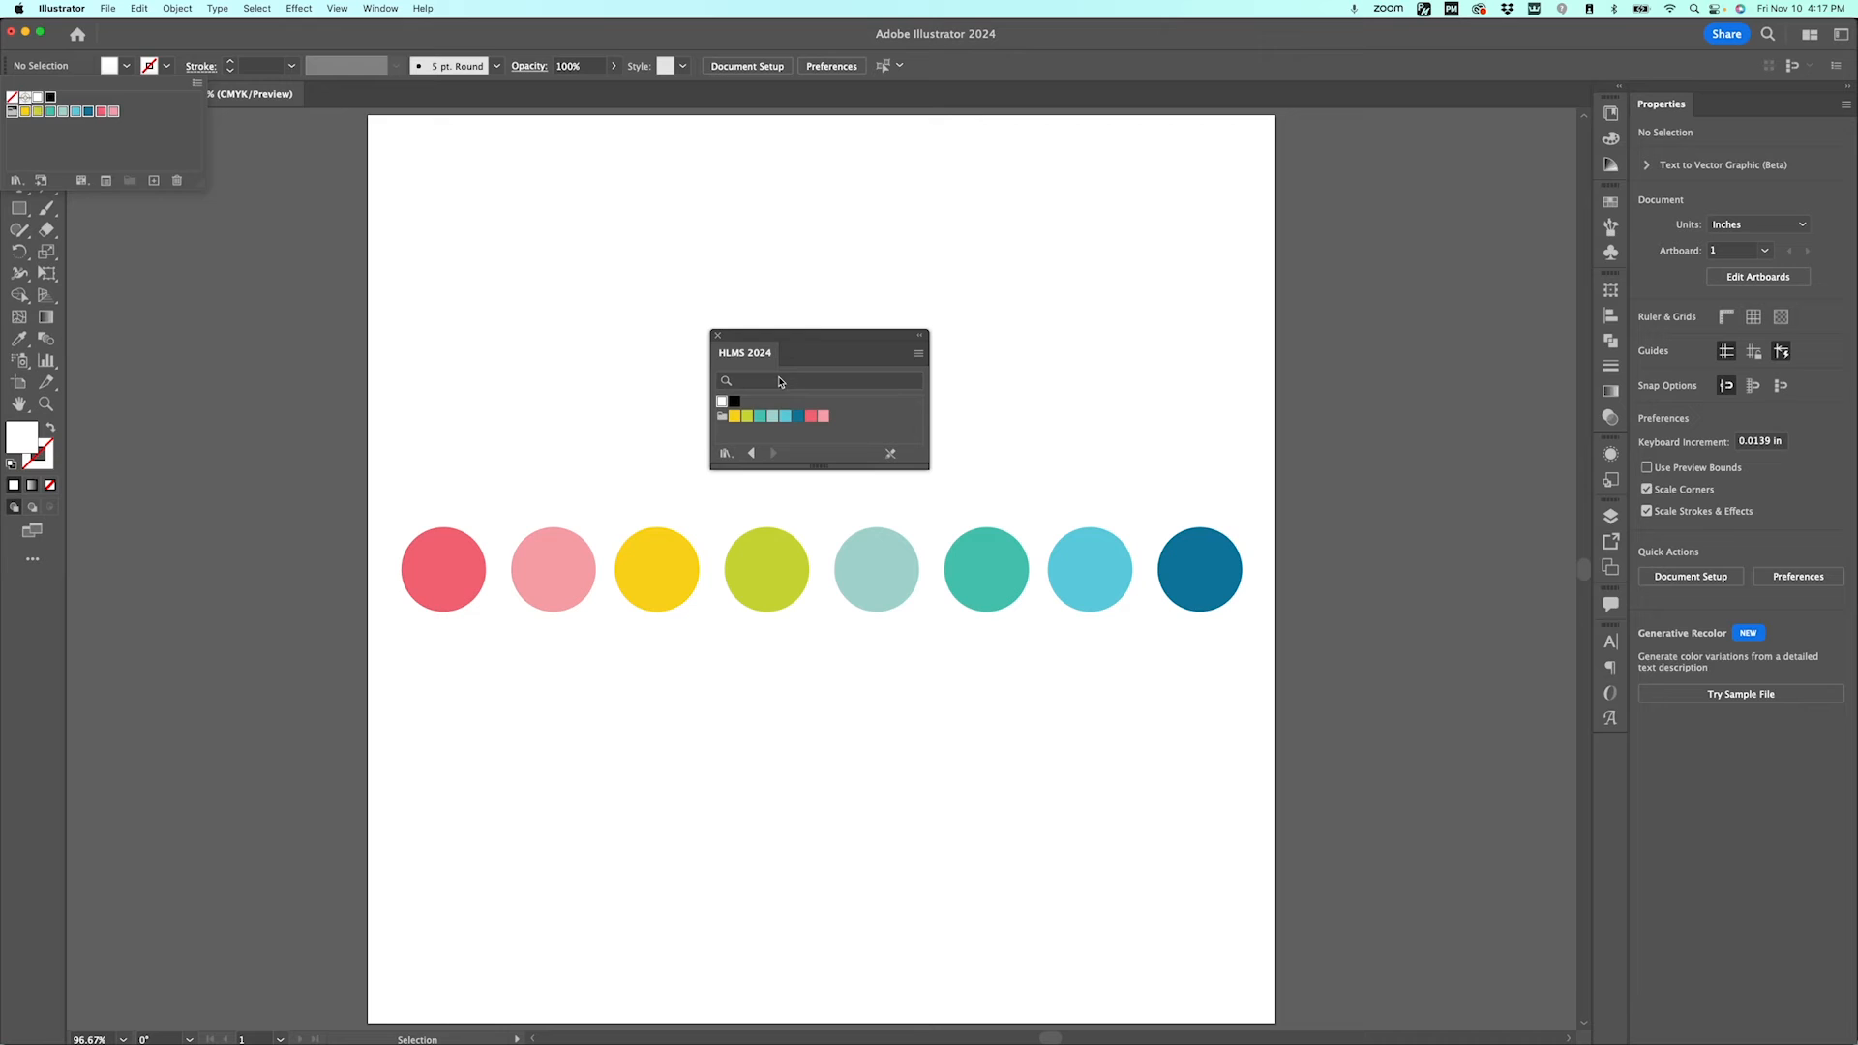
click(818, 349)
drag(836, 340, 248, 152)
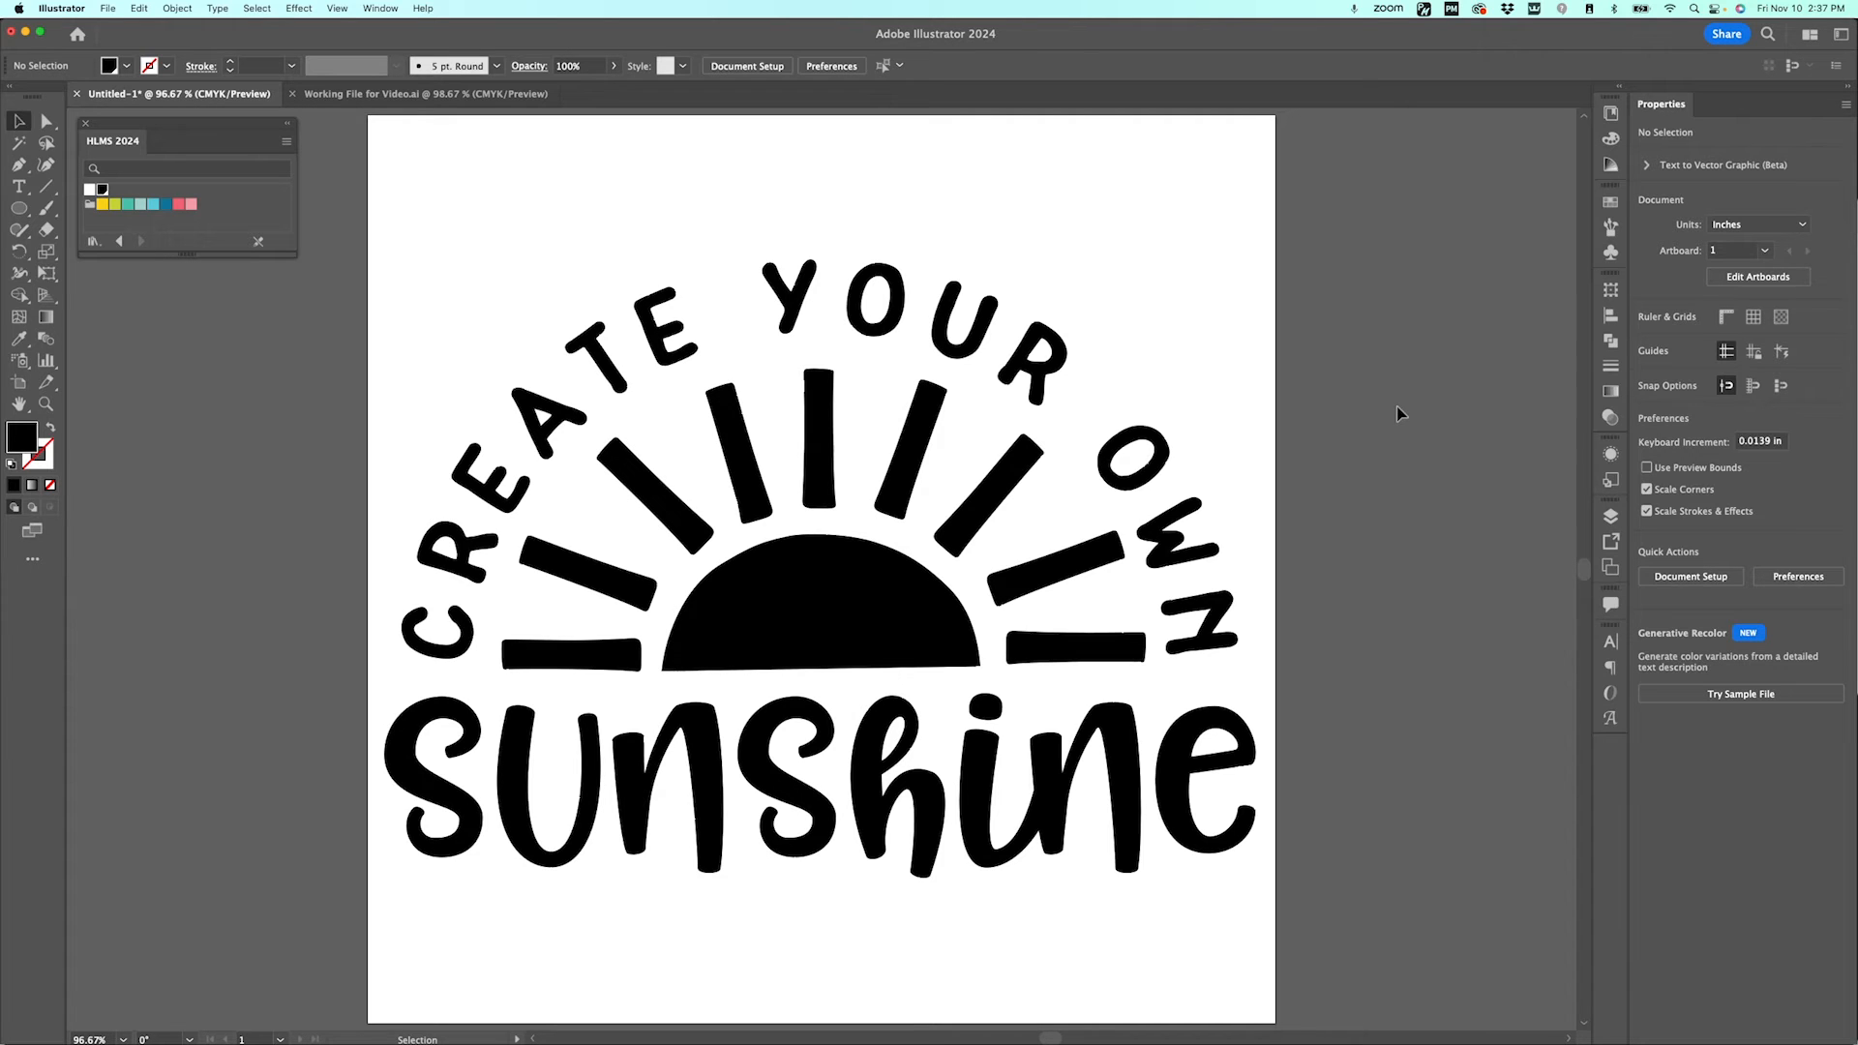
Step: Select the black Create Your Own Sunshine design and expand Layer 1 to show its contents
click(1161, 453)
click(1329, 351)
click(971, 356)
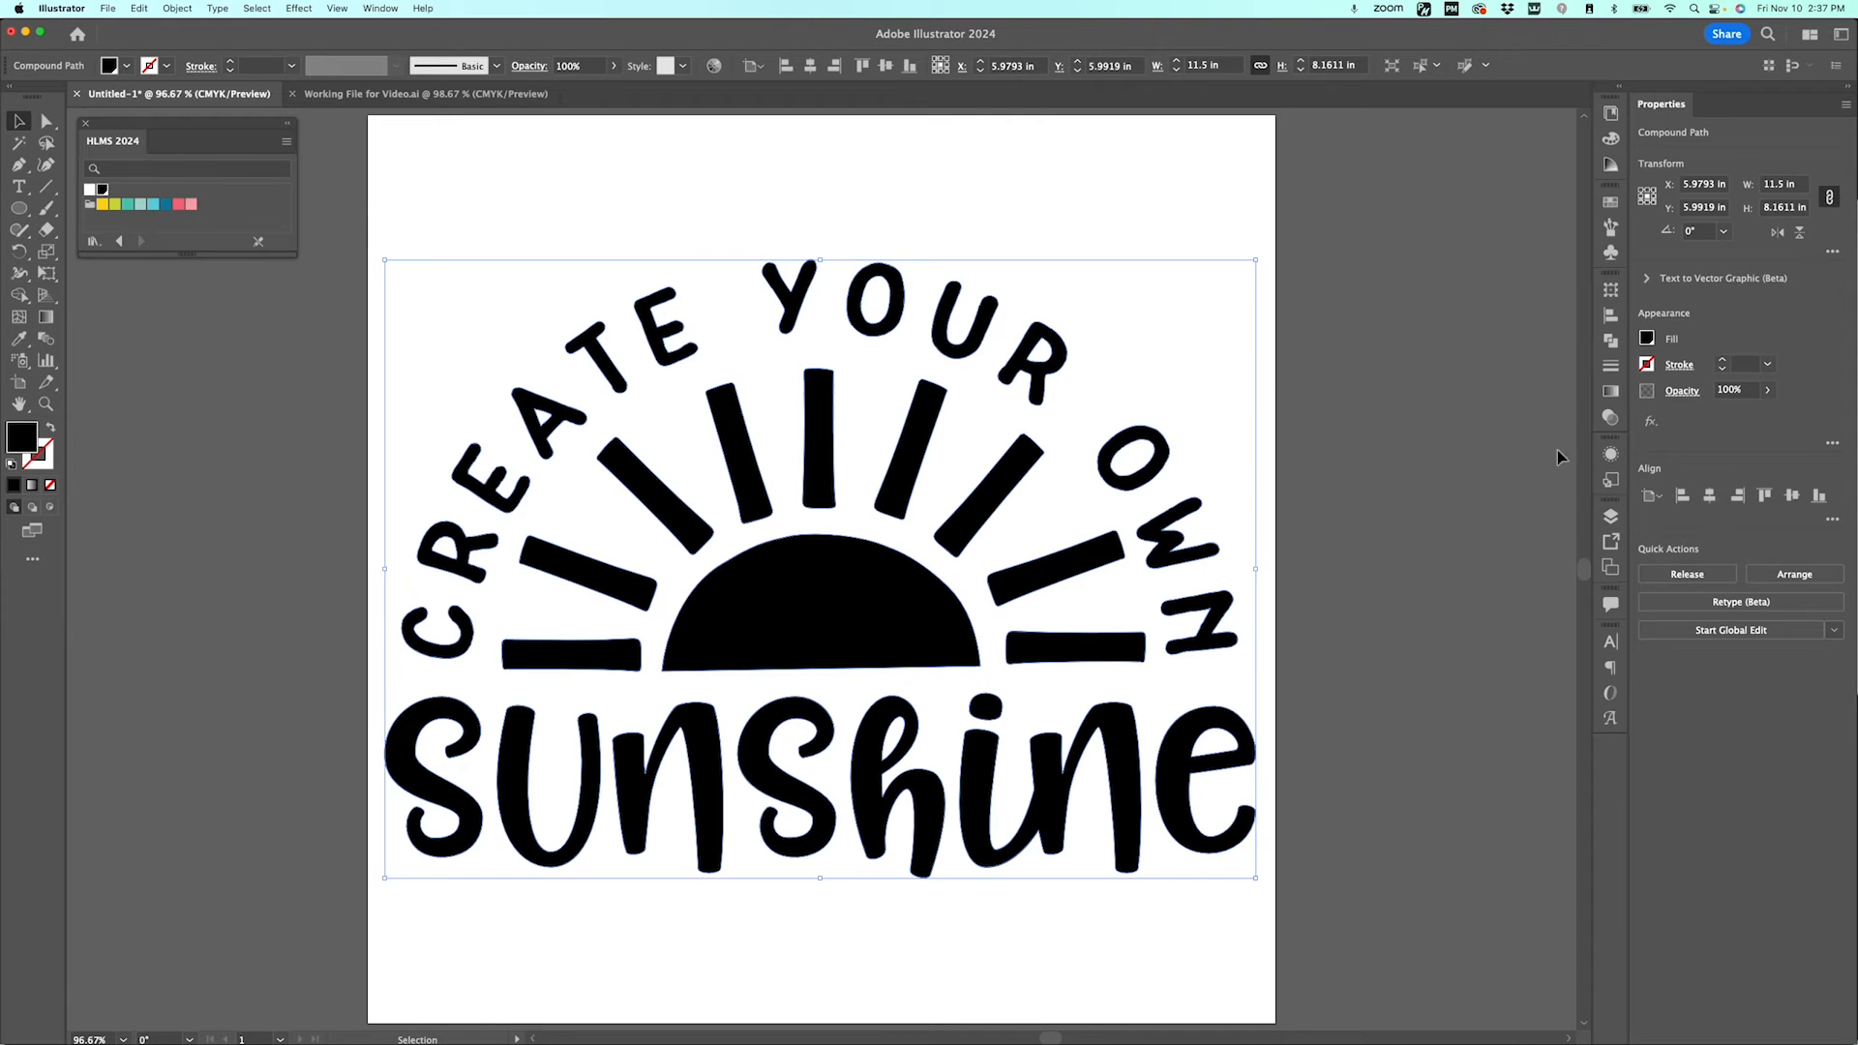
click(1610, 516)
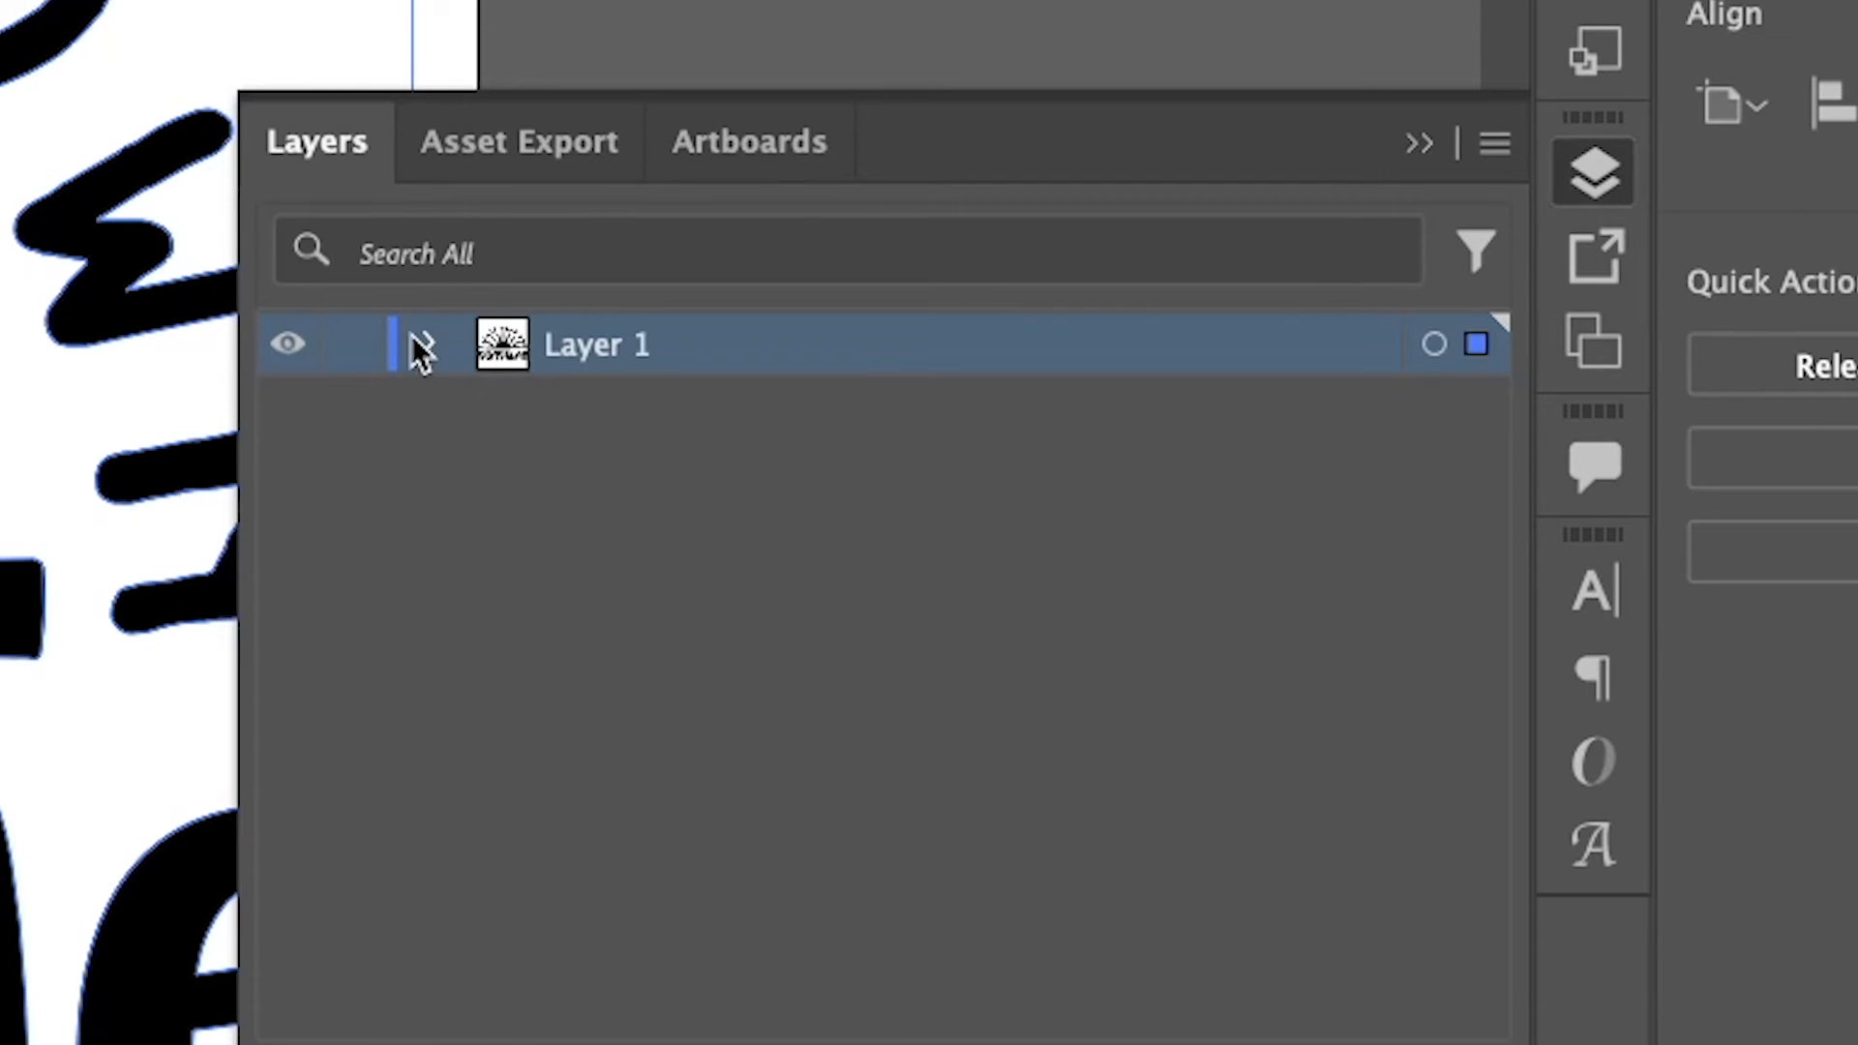
click(432, 346)
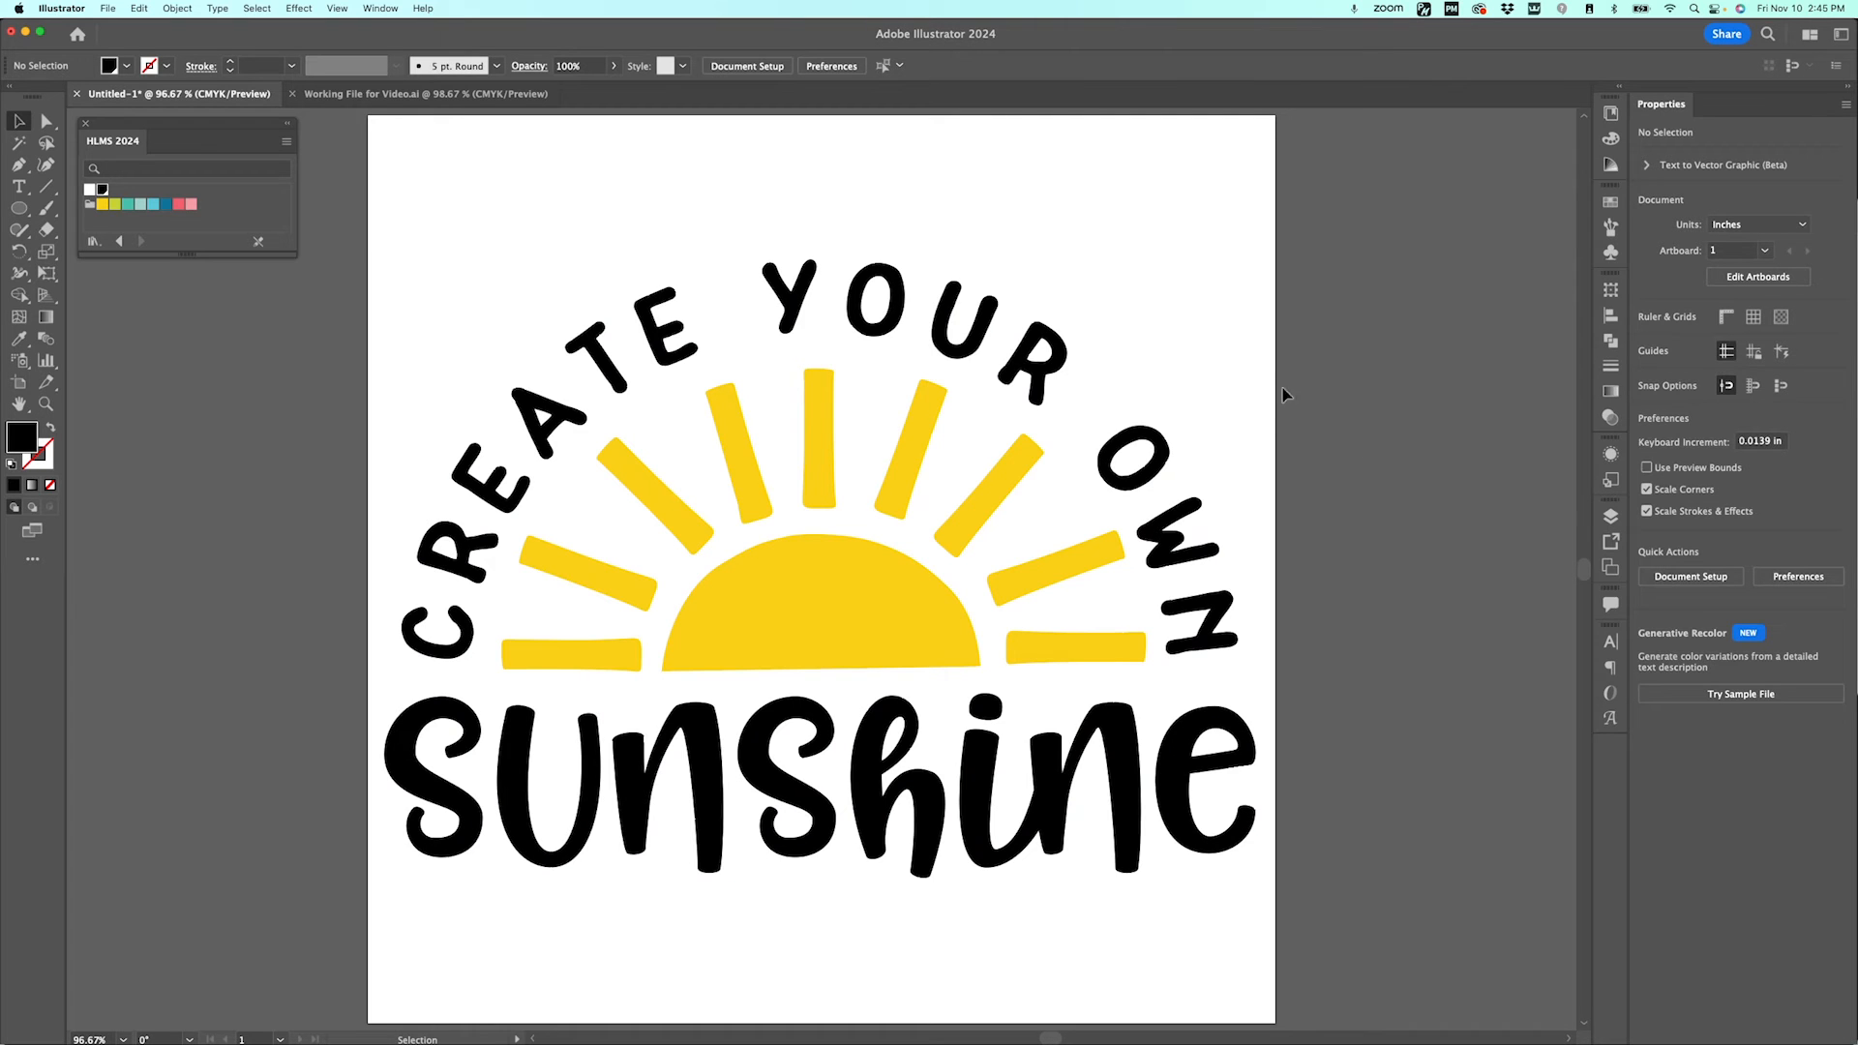
Step: Examine which Layer 1 compound paths hold the arched text, the sun and the word Sunshine by selecting parts of the artwork
click(1610, 516)
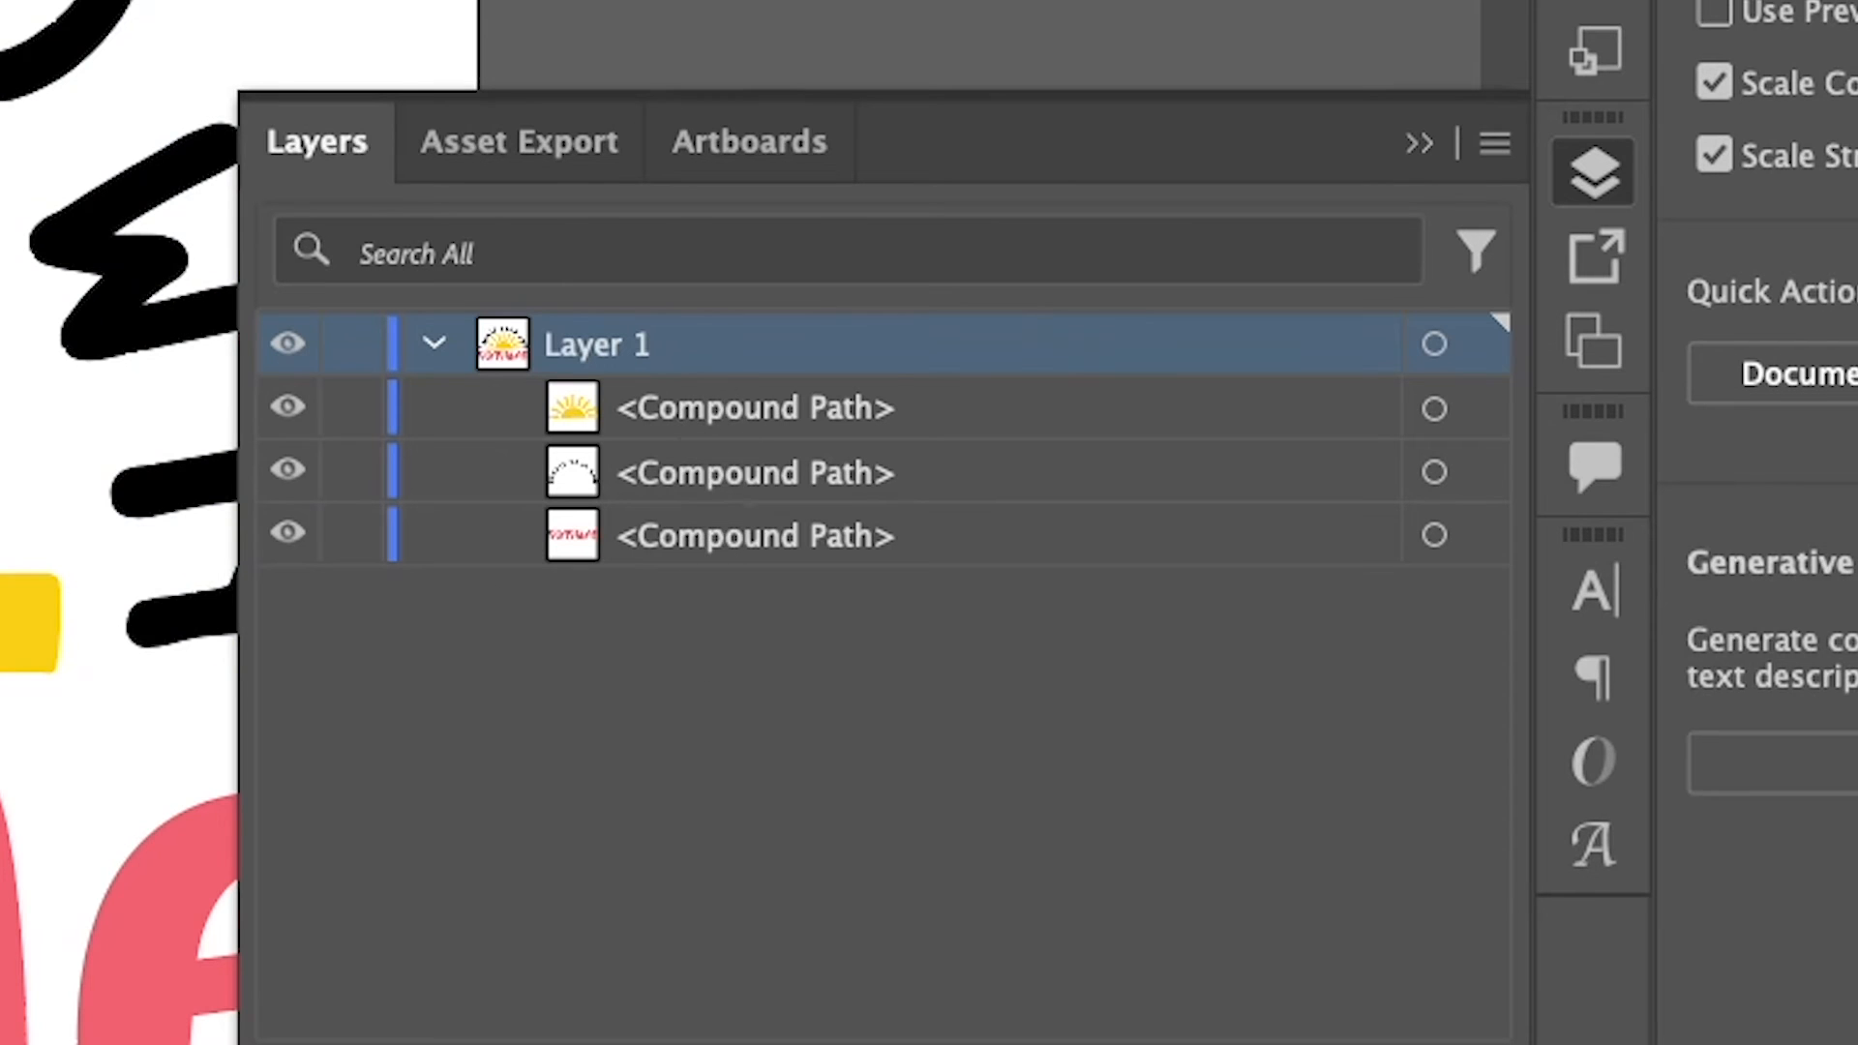
click(48, 53)
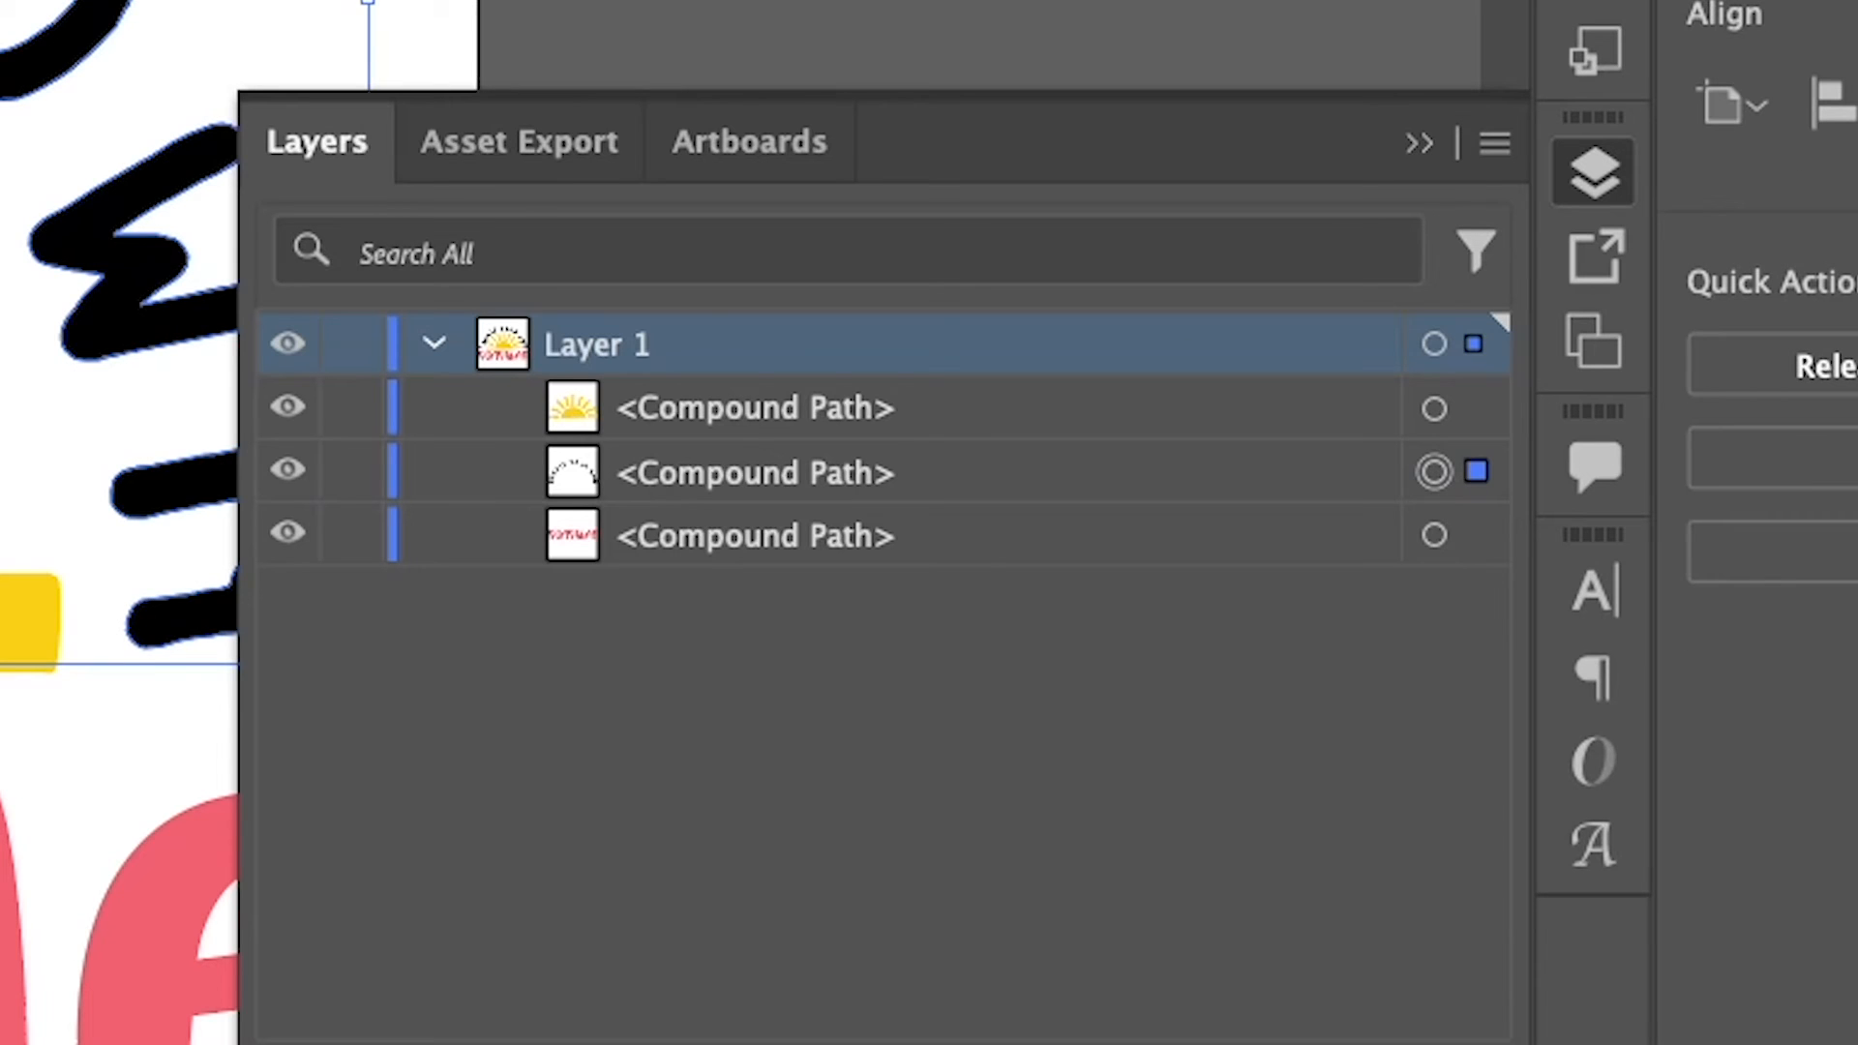
click(28, 624)
click(9, 948)
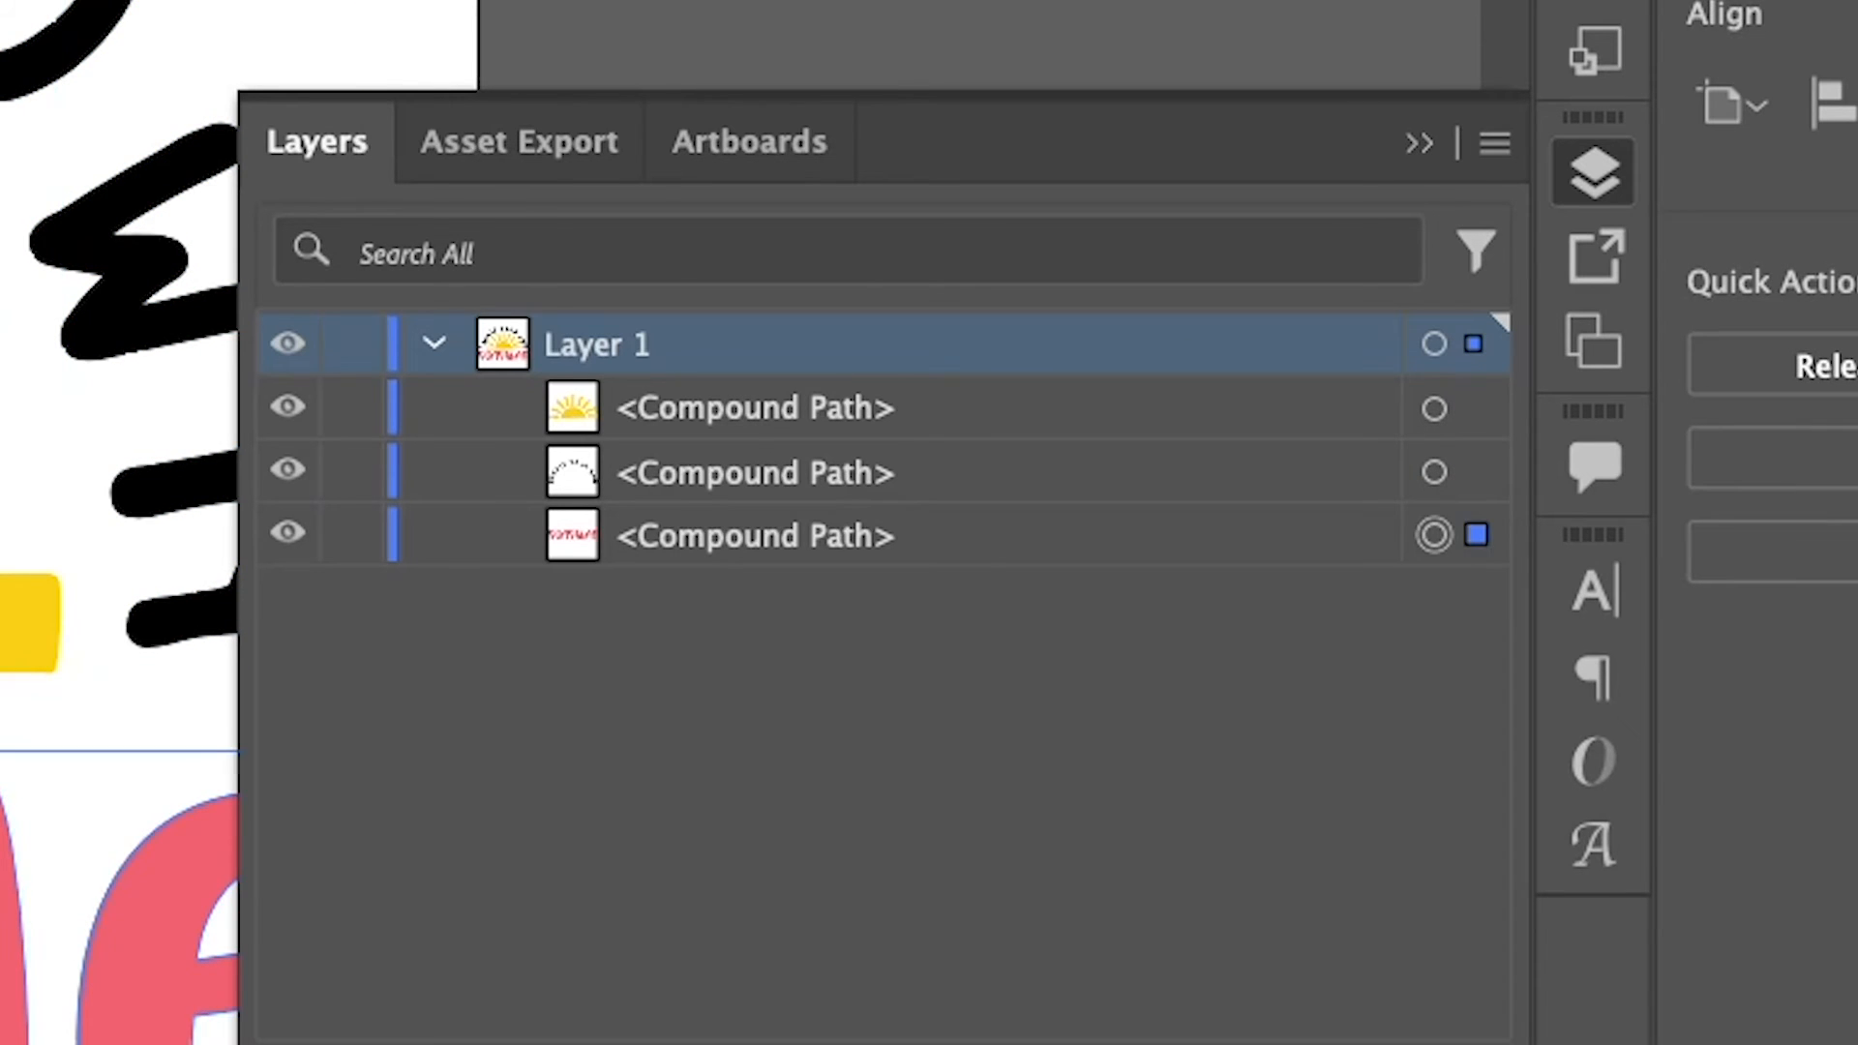
click(1011, 260)
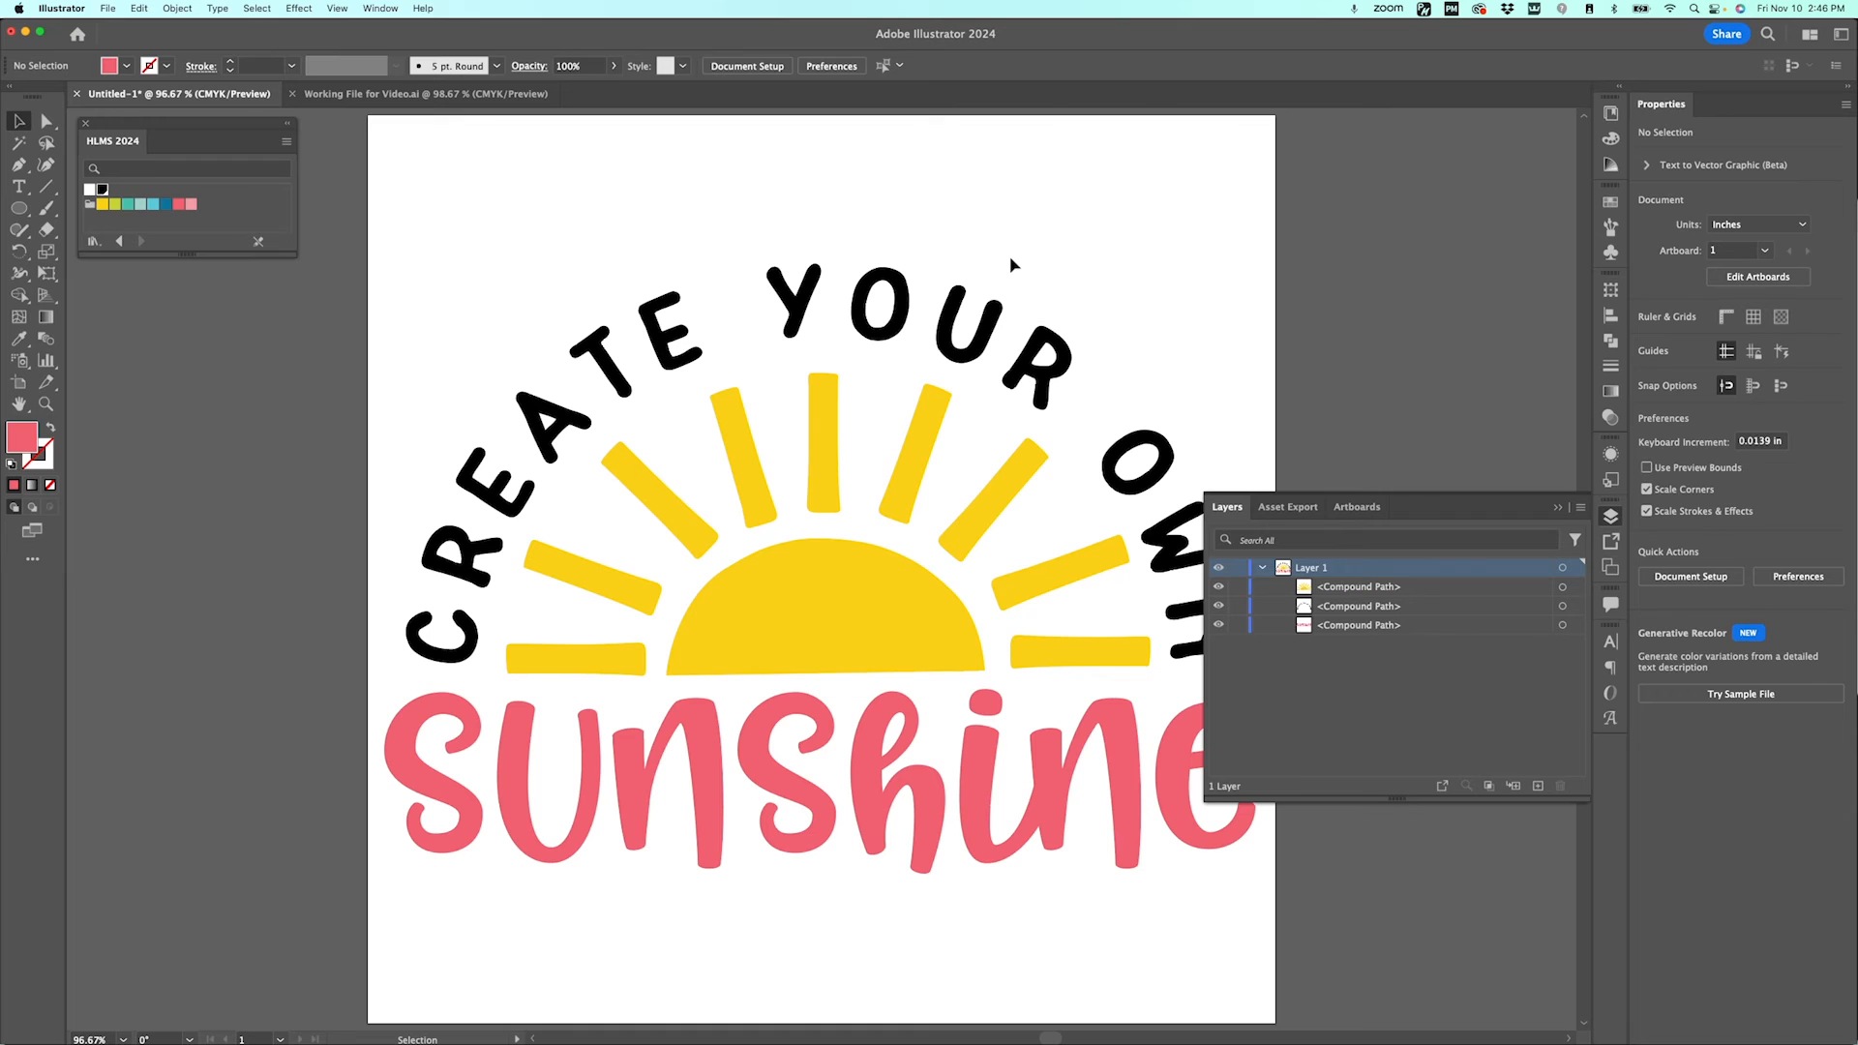
Step: Fill the yellow sun and the pink word Sunshine with the black swatch
click(873, 636)
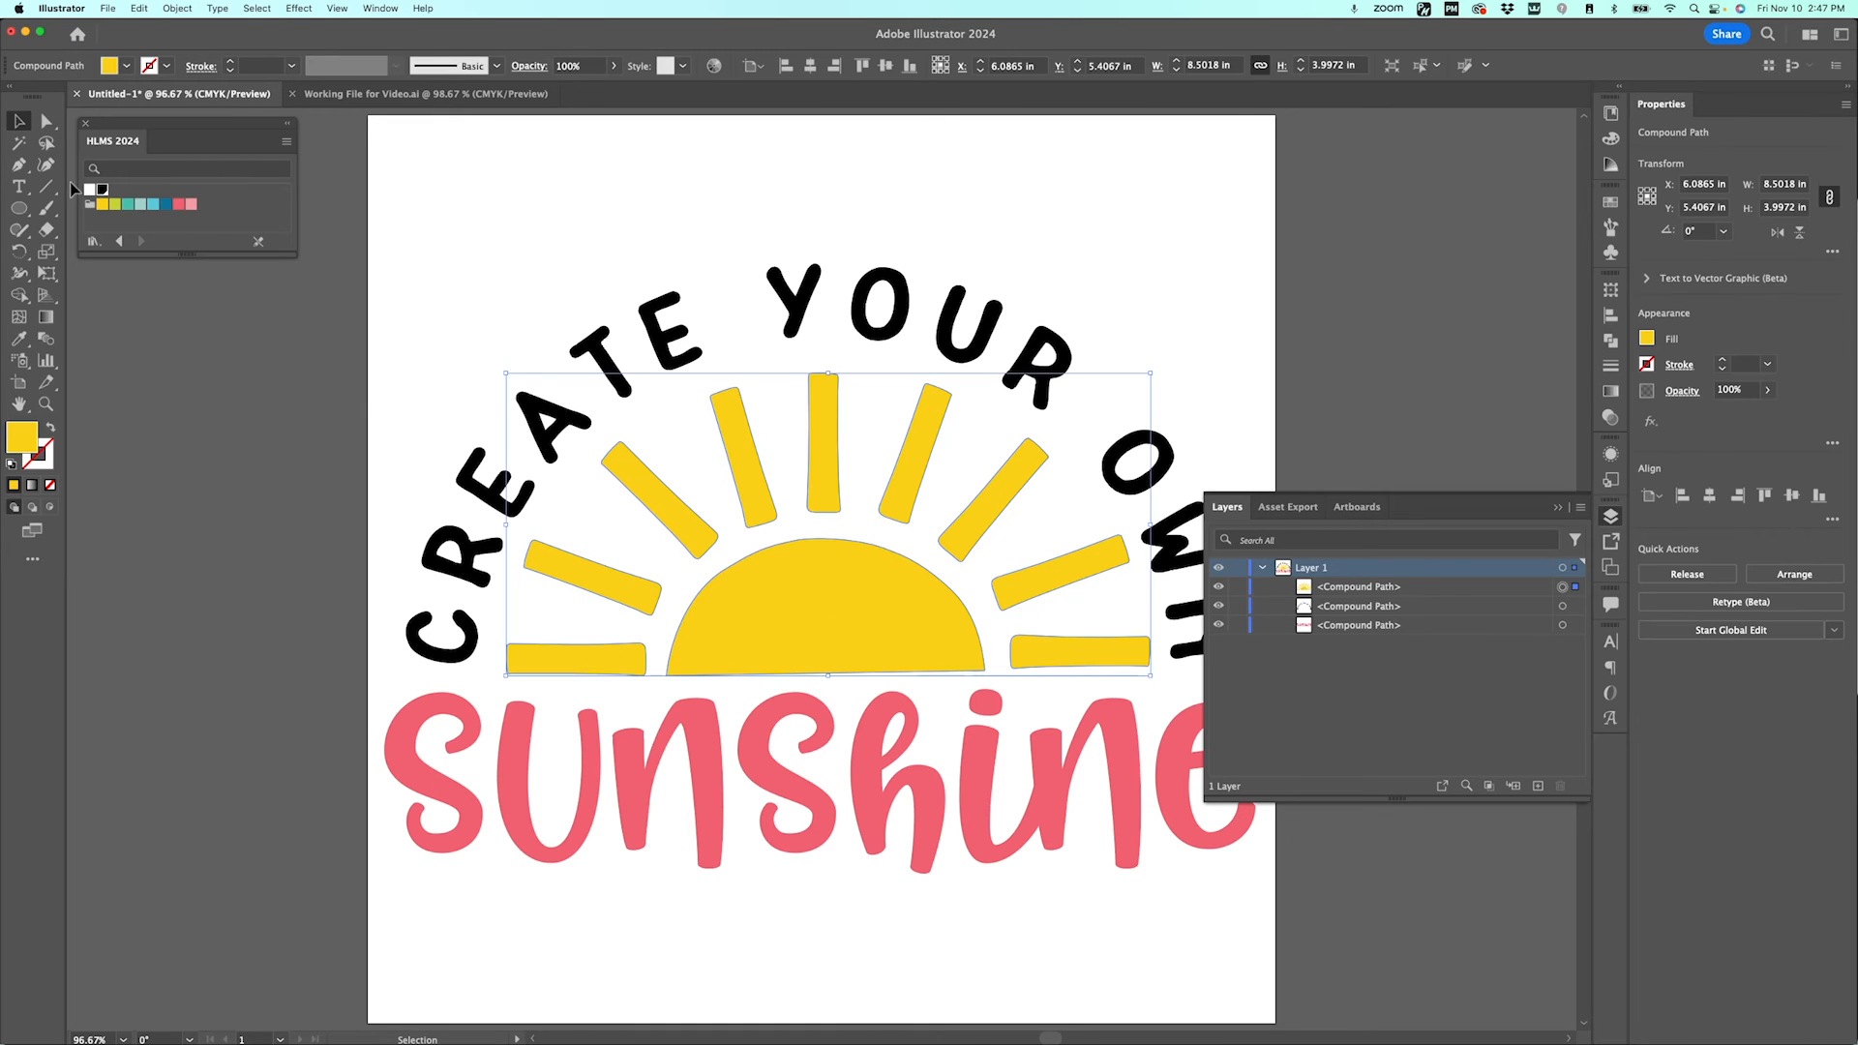
click(103, 190)
click(520, 771)
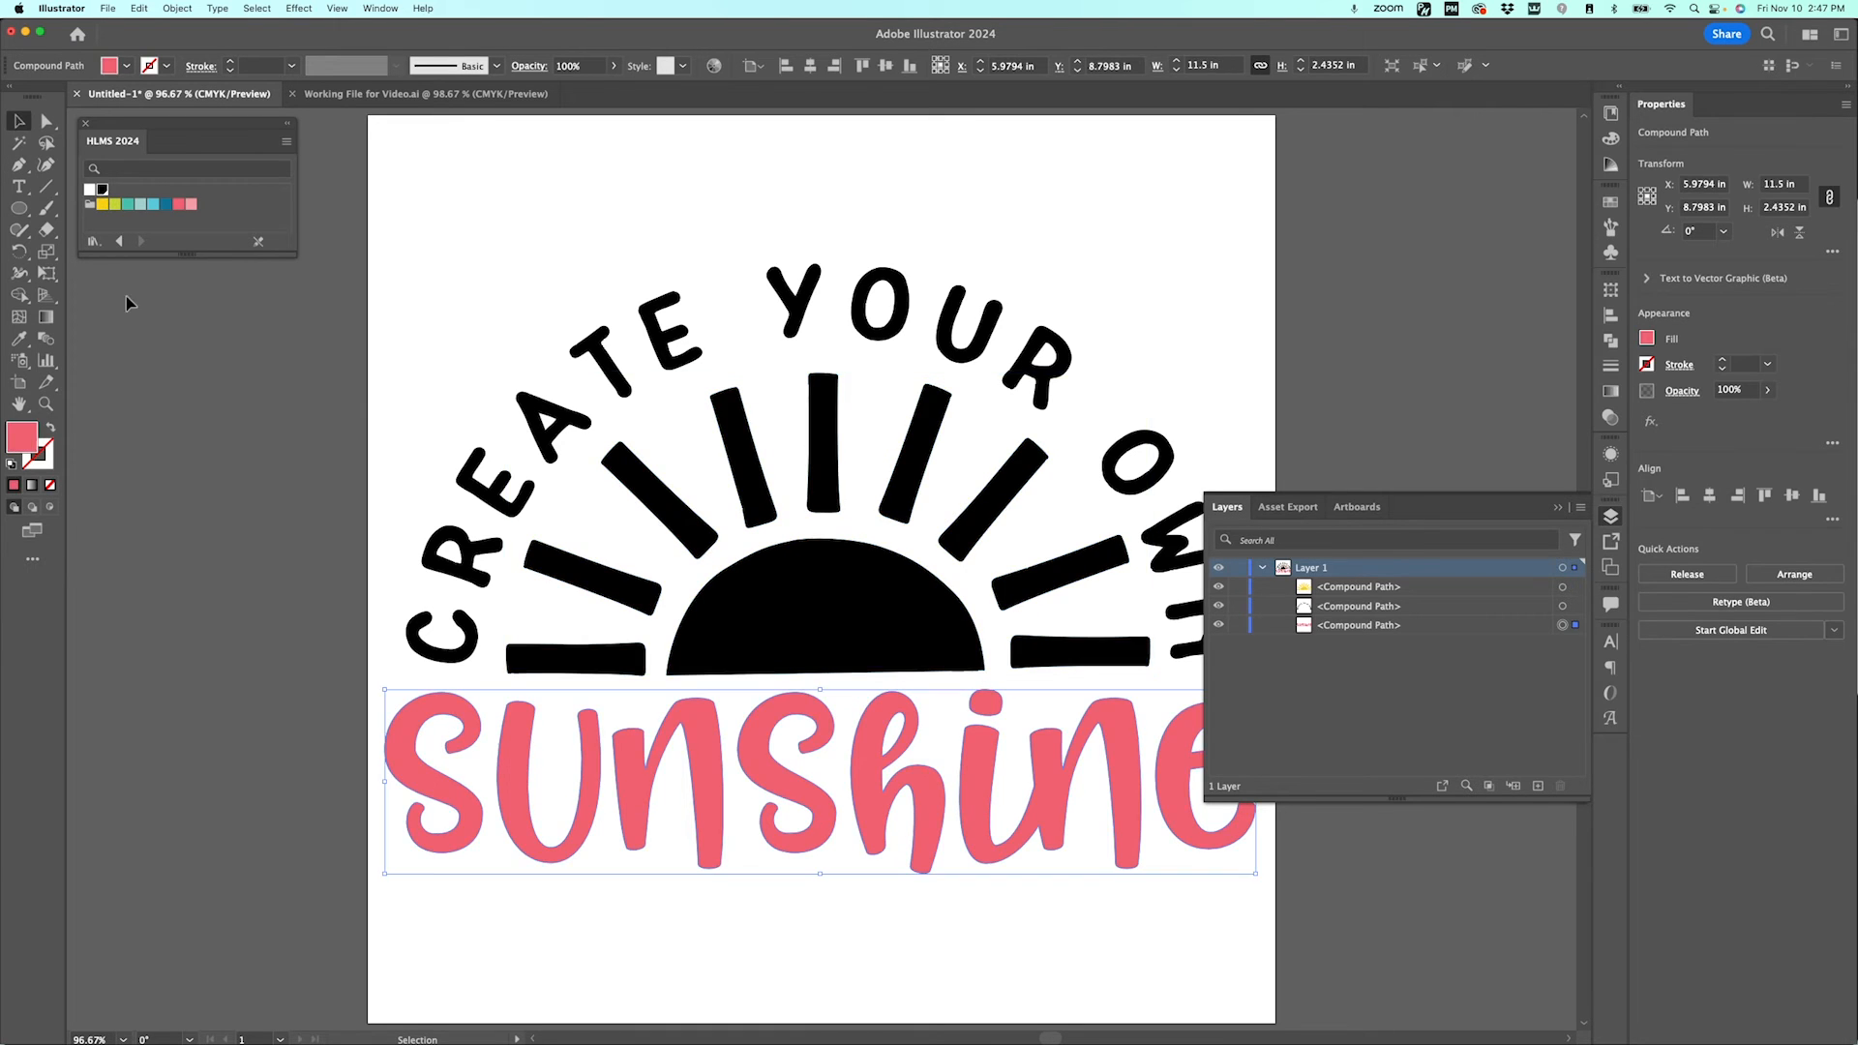
click(103, 190)
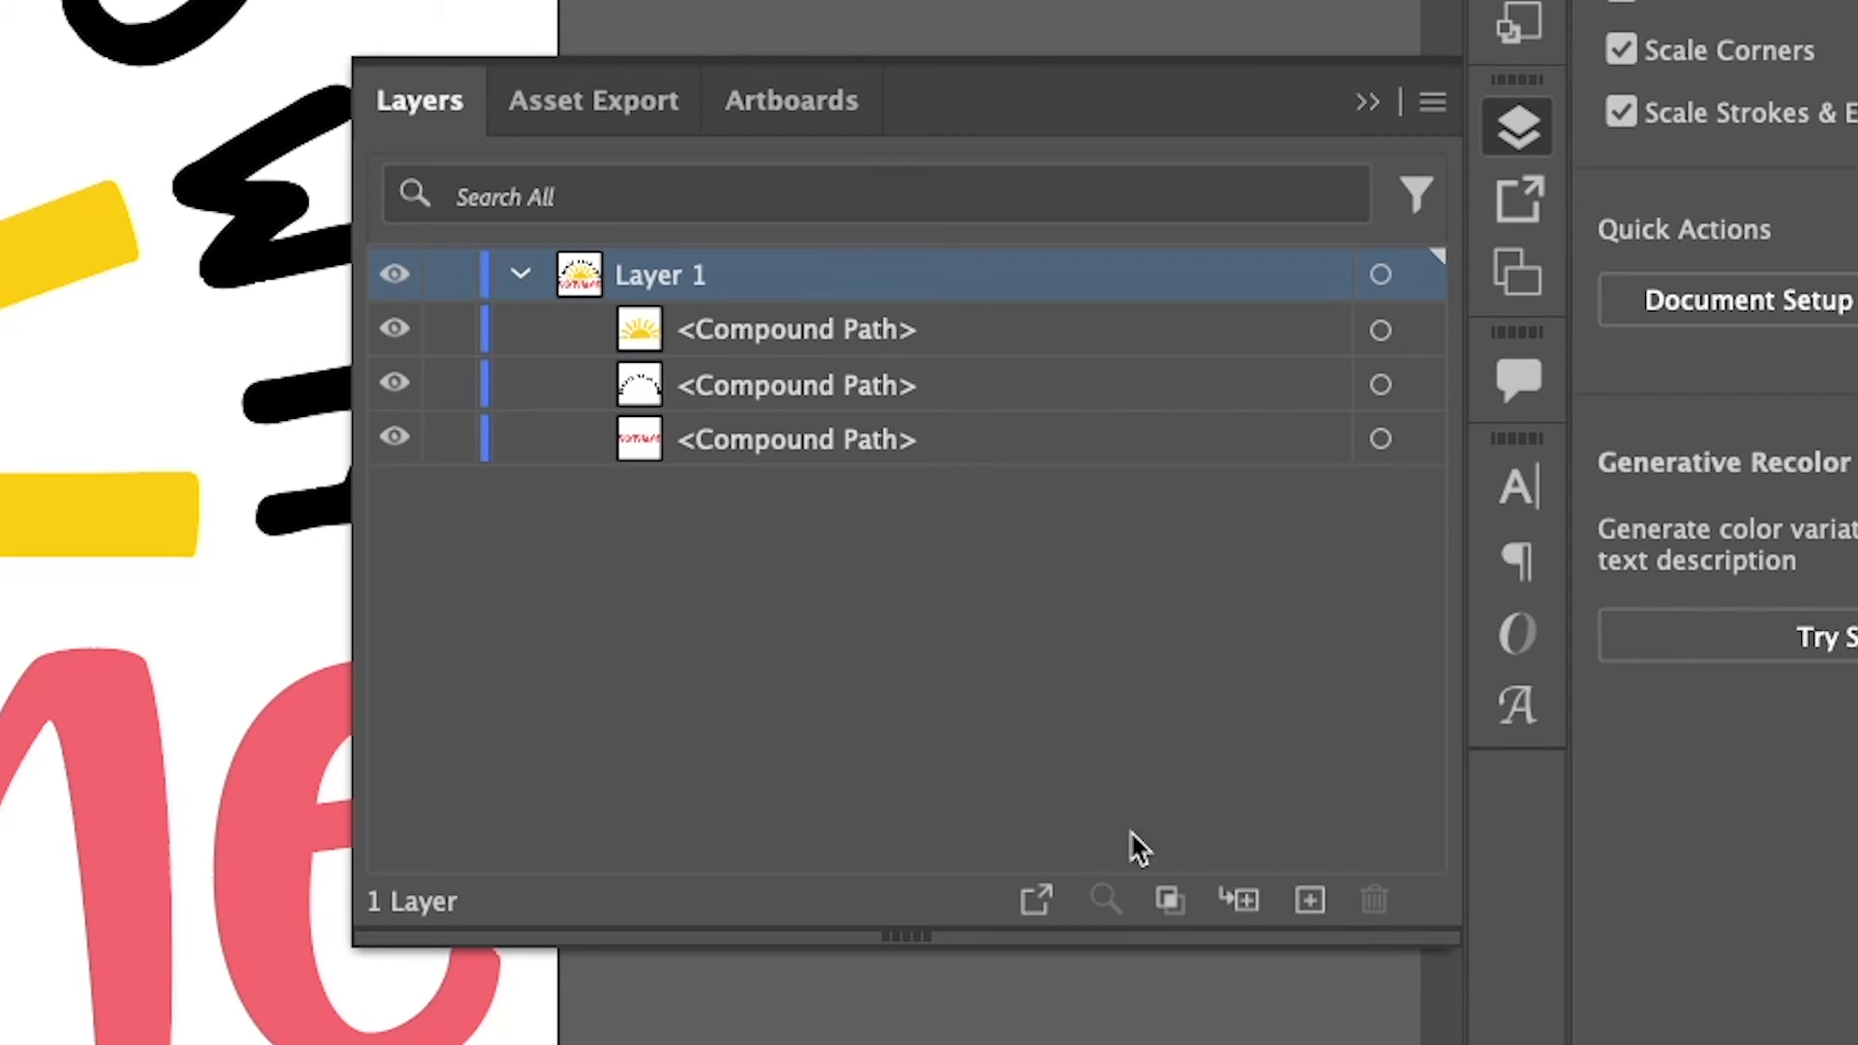
Step: Create a new layer, move the yellow sun's compound path into it and expand it
click(1309, 900)
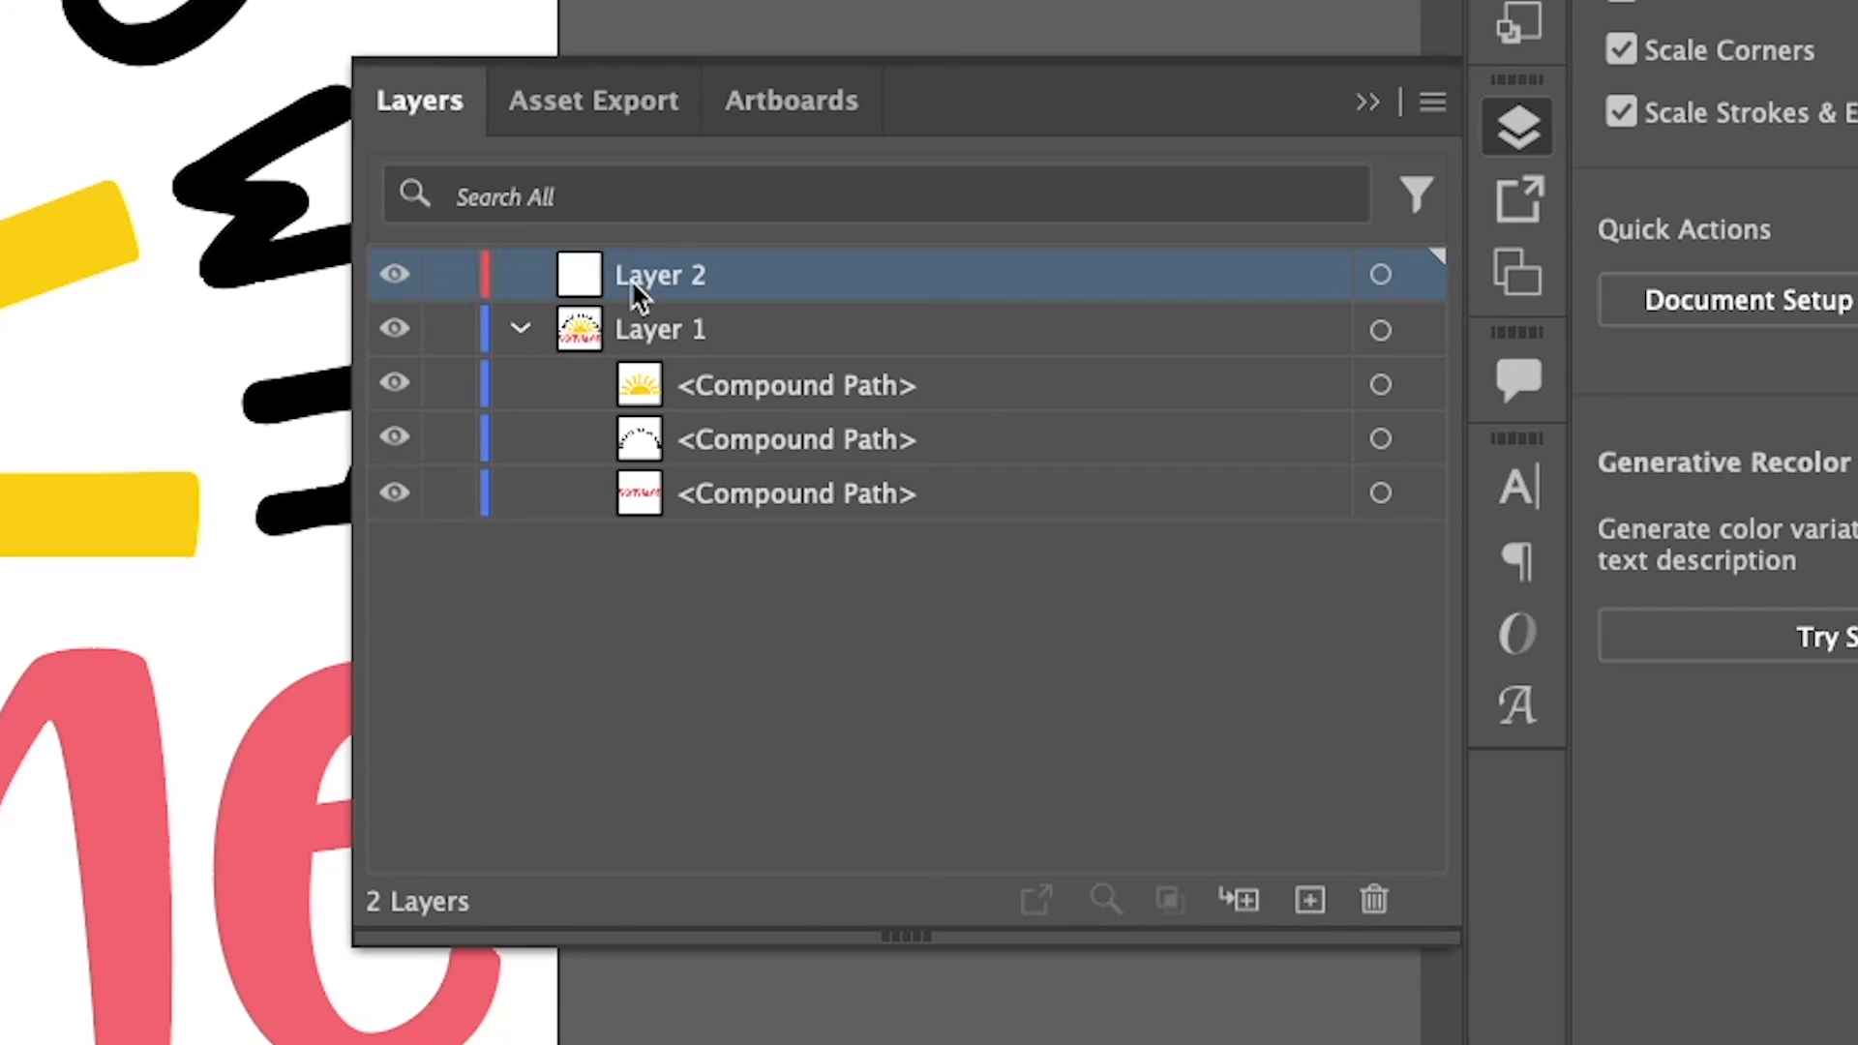
click(716, 396)
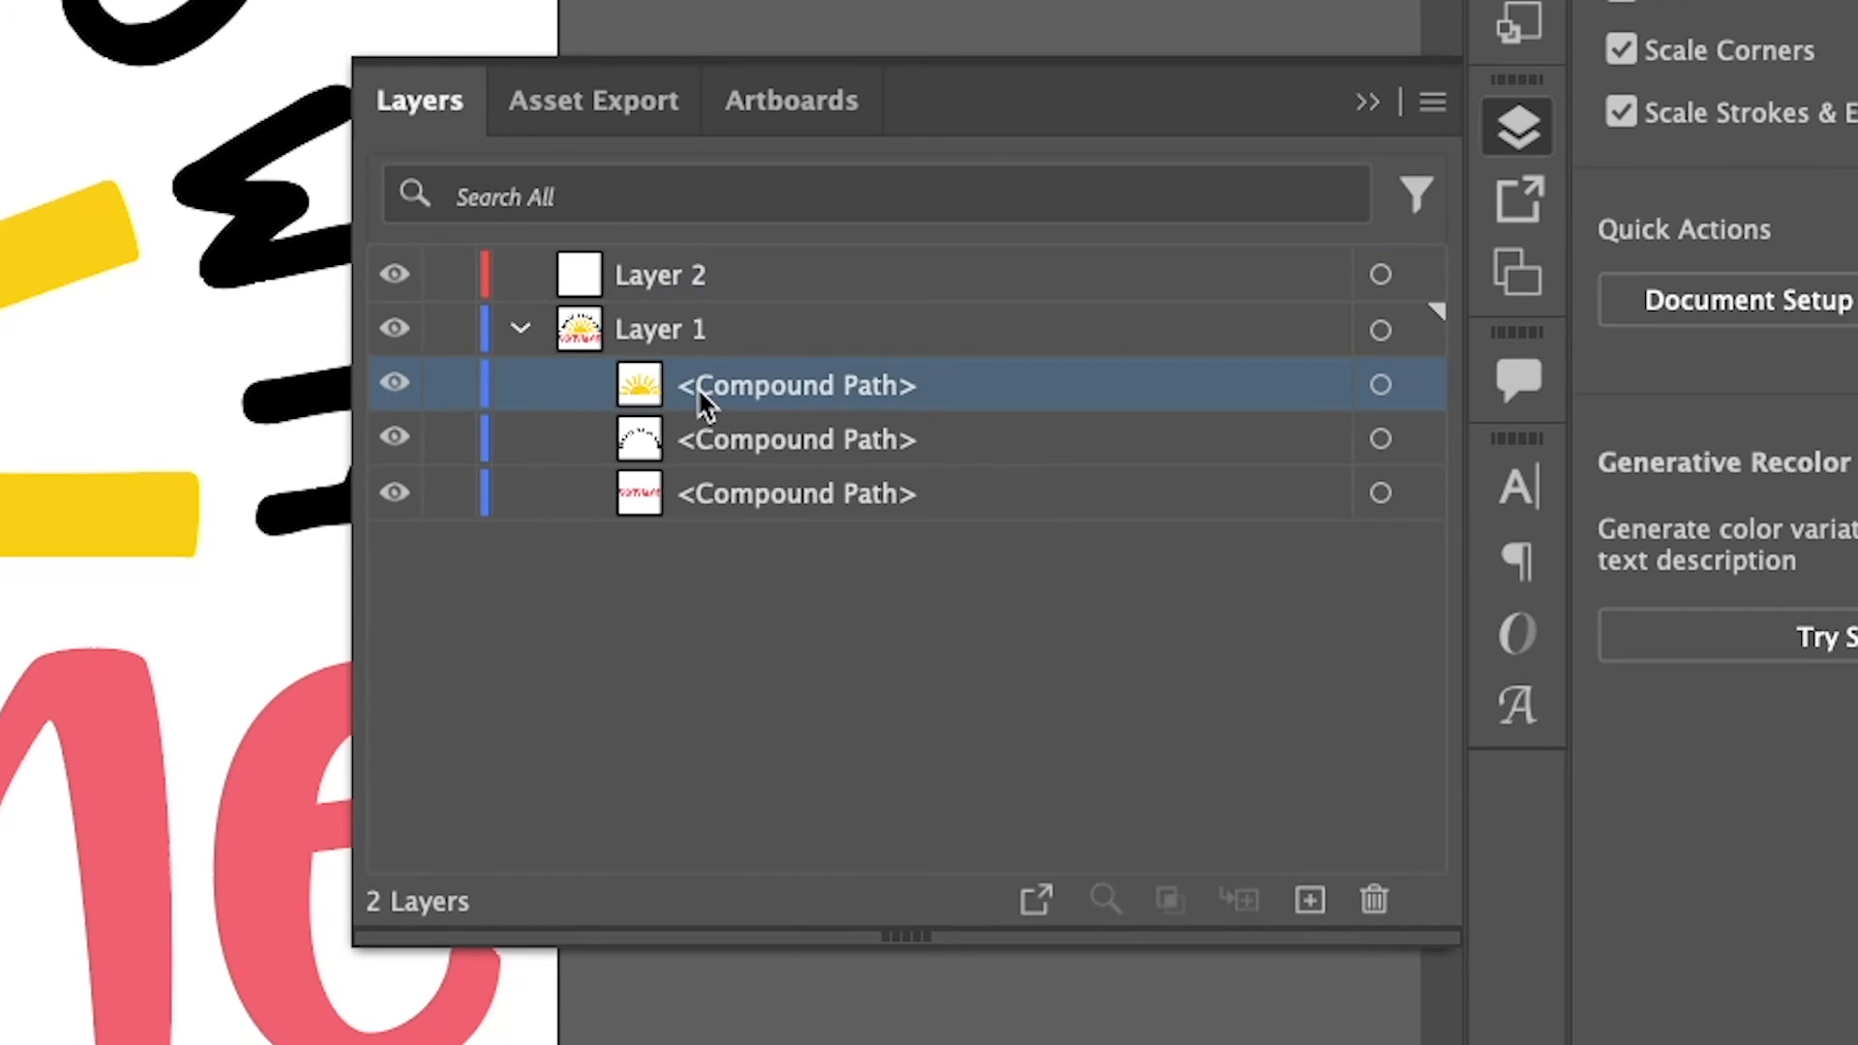
drag(759, 402, 666, 271)
click(519, 276)
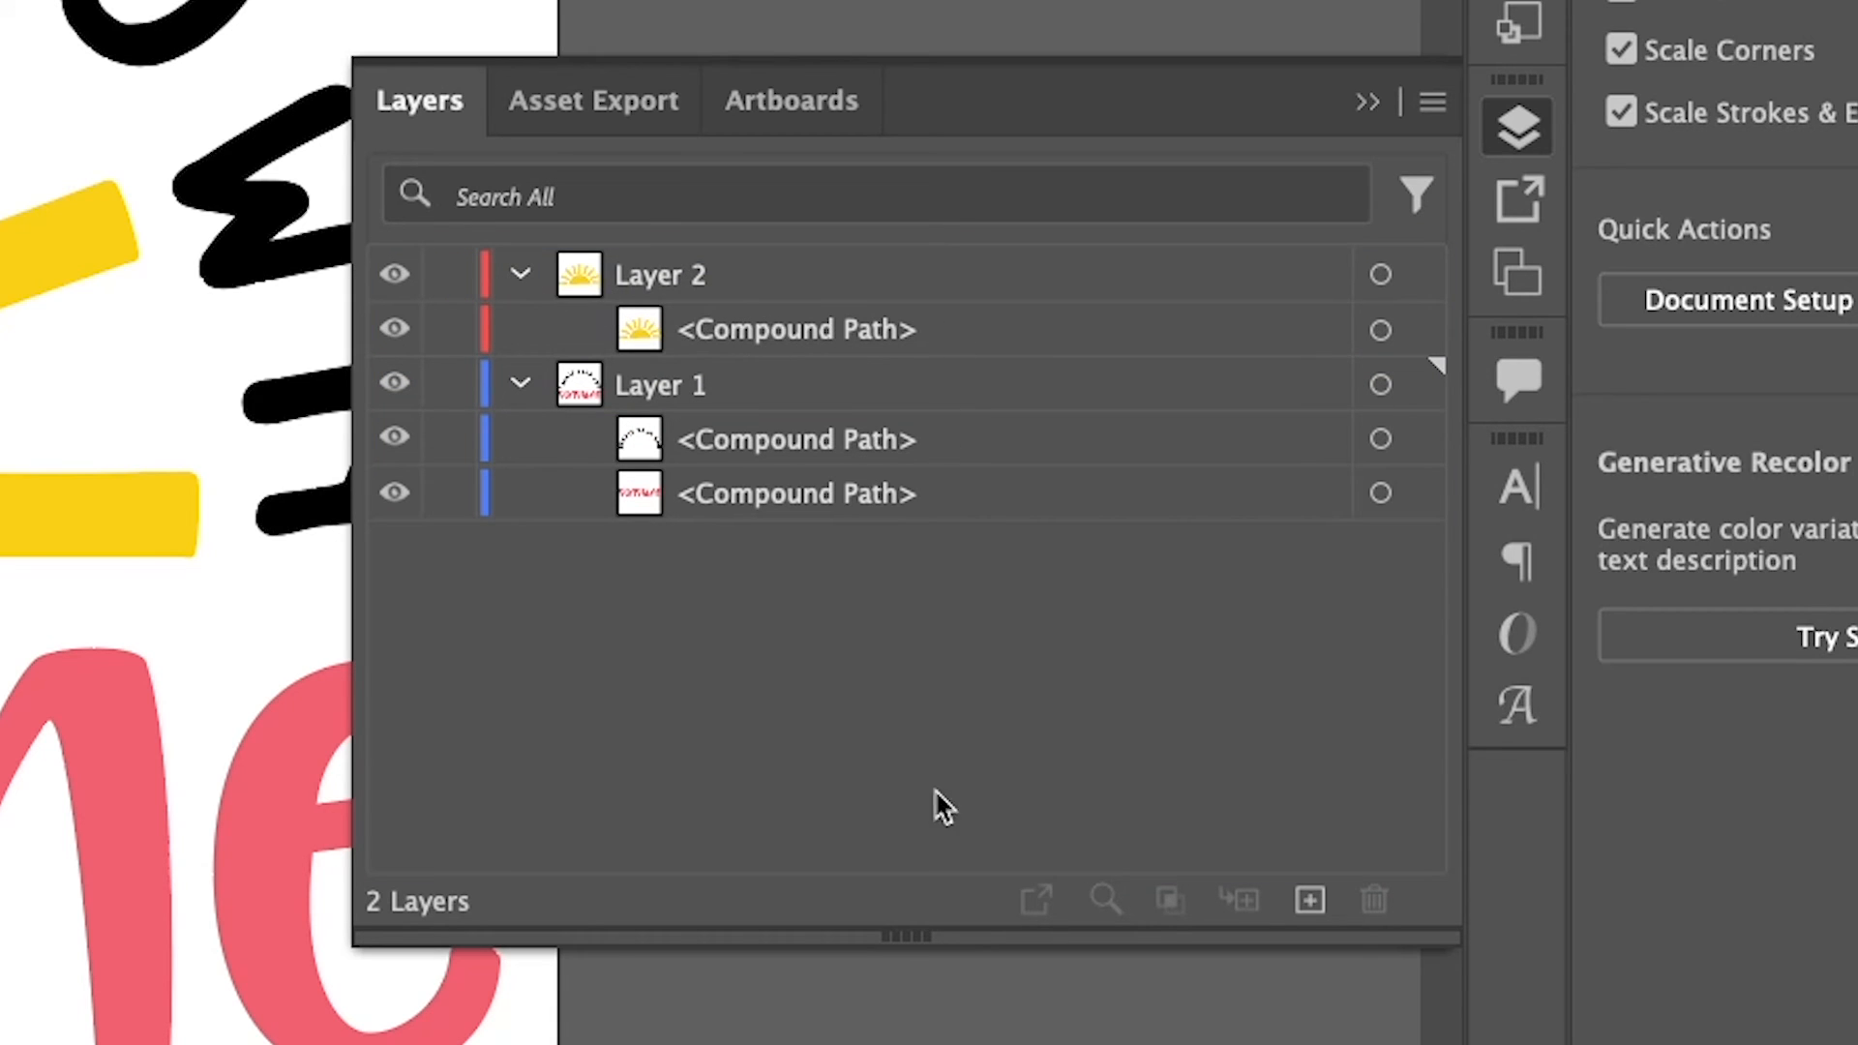
Step: Create another new layer above Layer 1, move the Sunshine word's compound path into it and expand it
click(1309, 901)
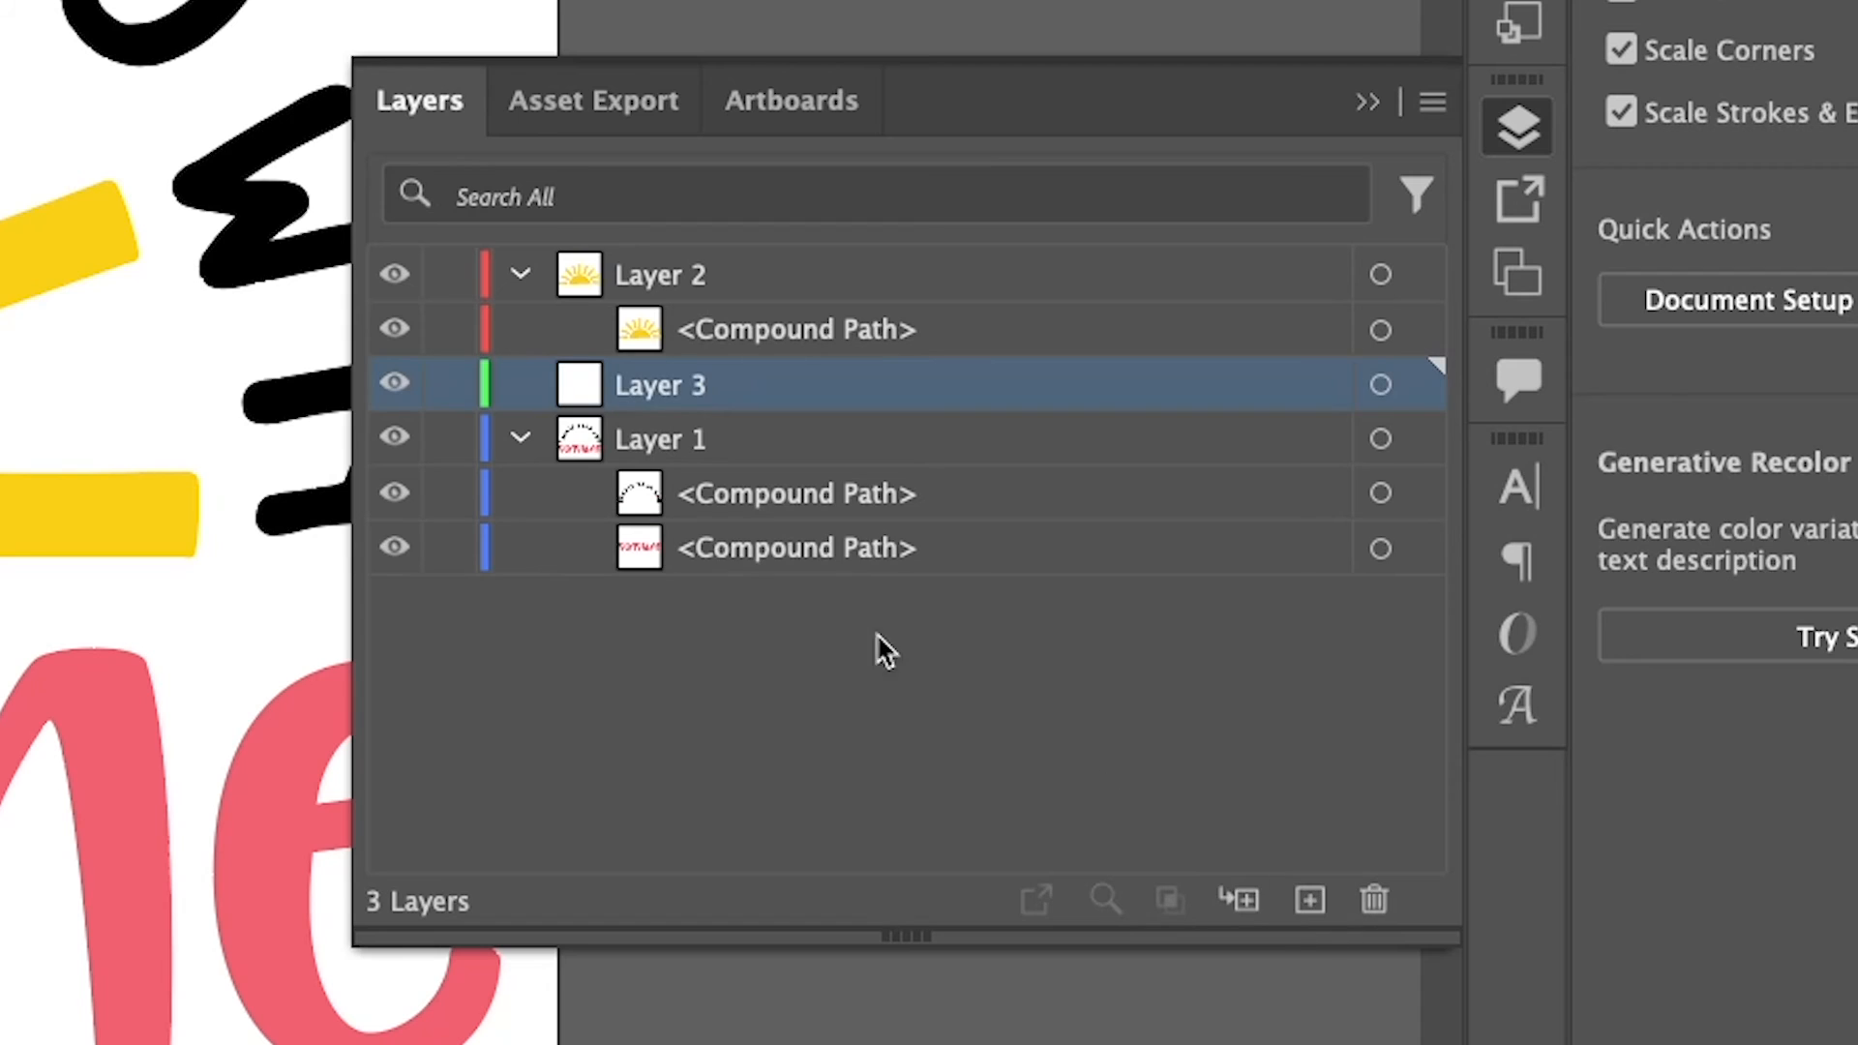
click(735, 559)
drag(751, 558, 568, 392)
click(513, 385)
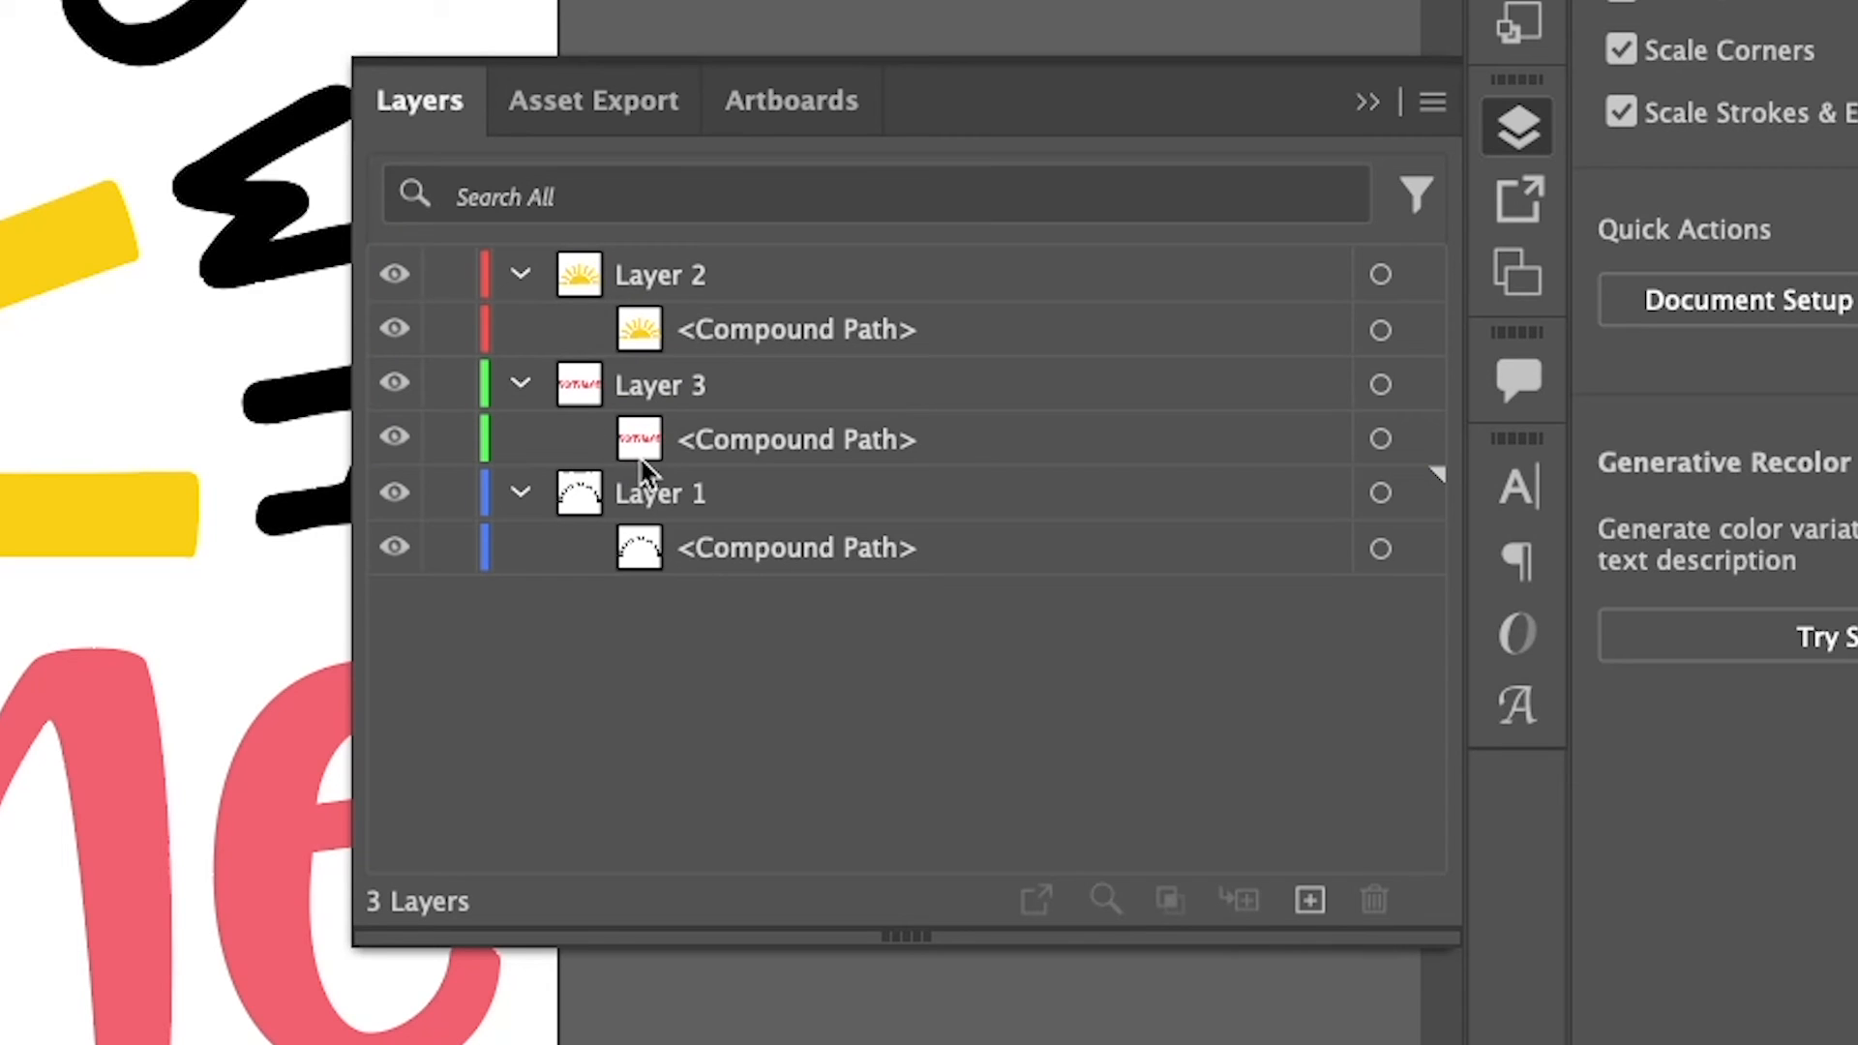
Step: Rename Layer 2, which holds the yellow sun, as Sun
click(751, 277)
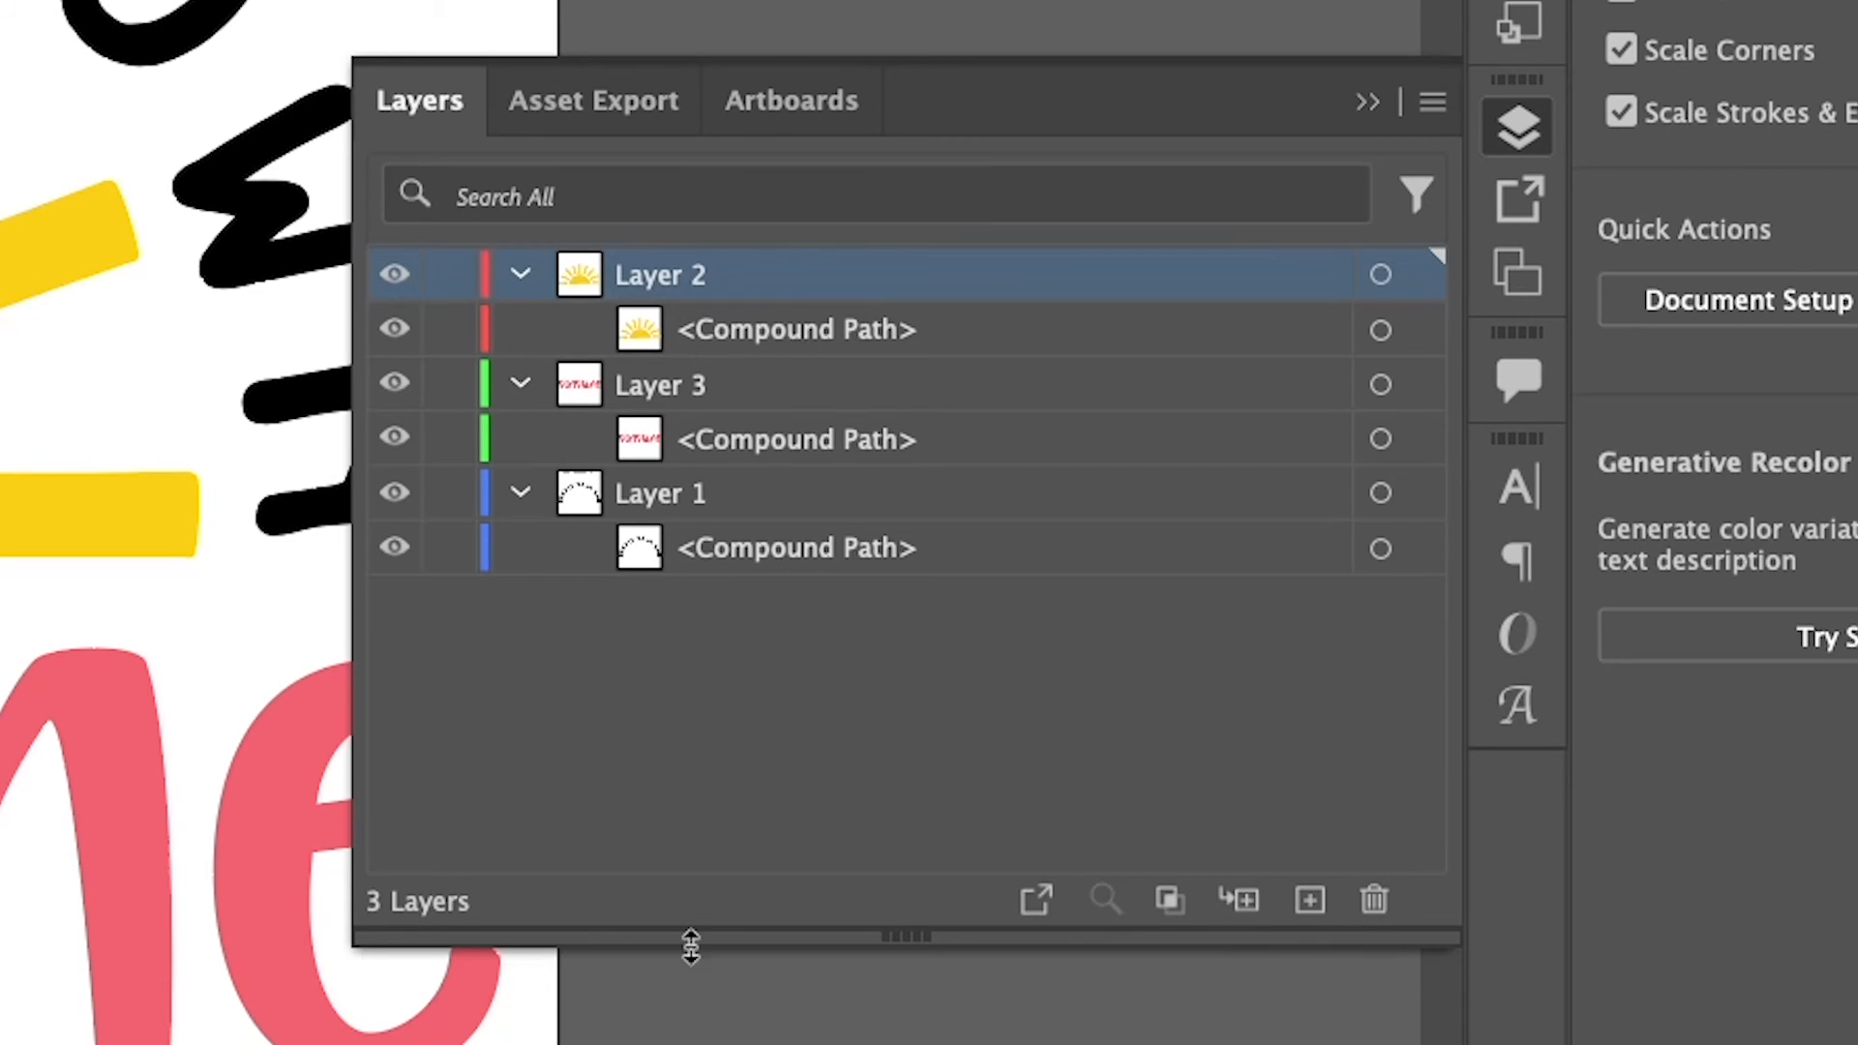
double_click(658, 277)
text(Sun)
click(869, 747)
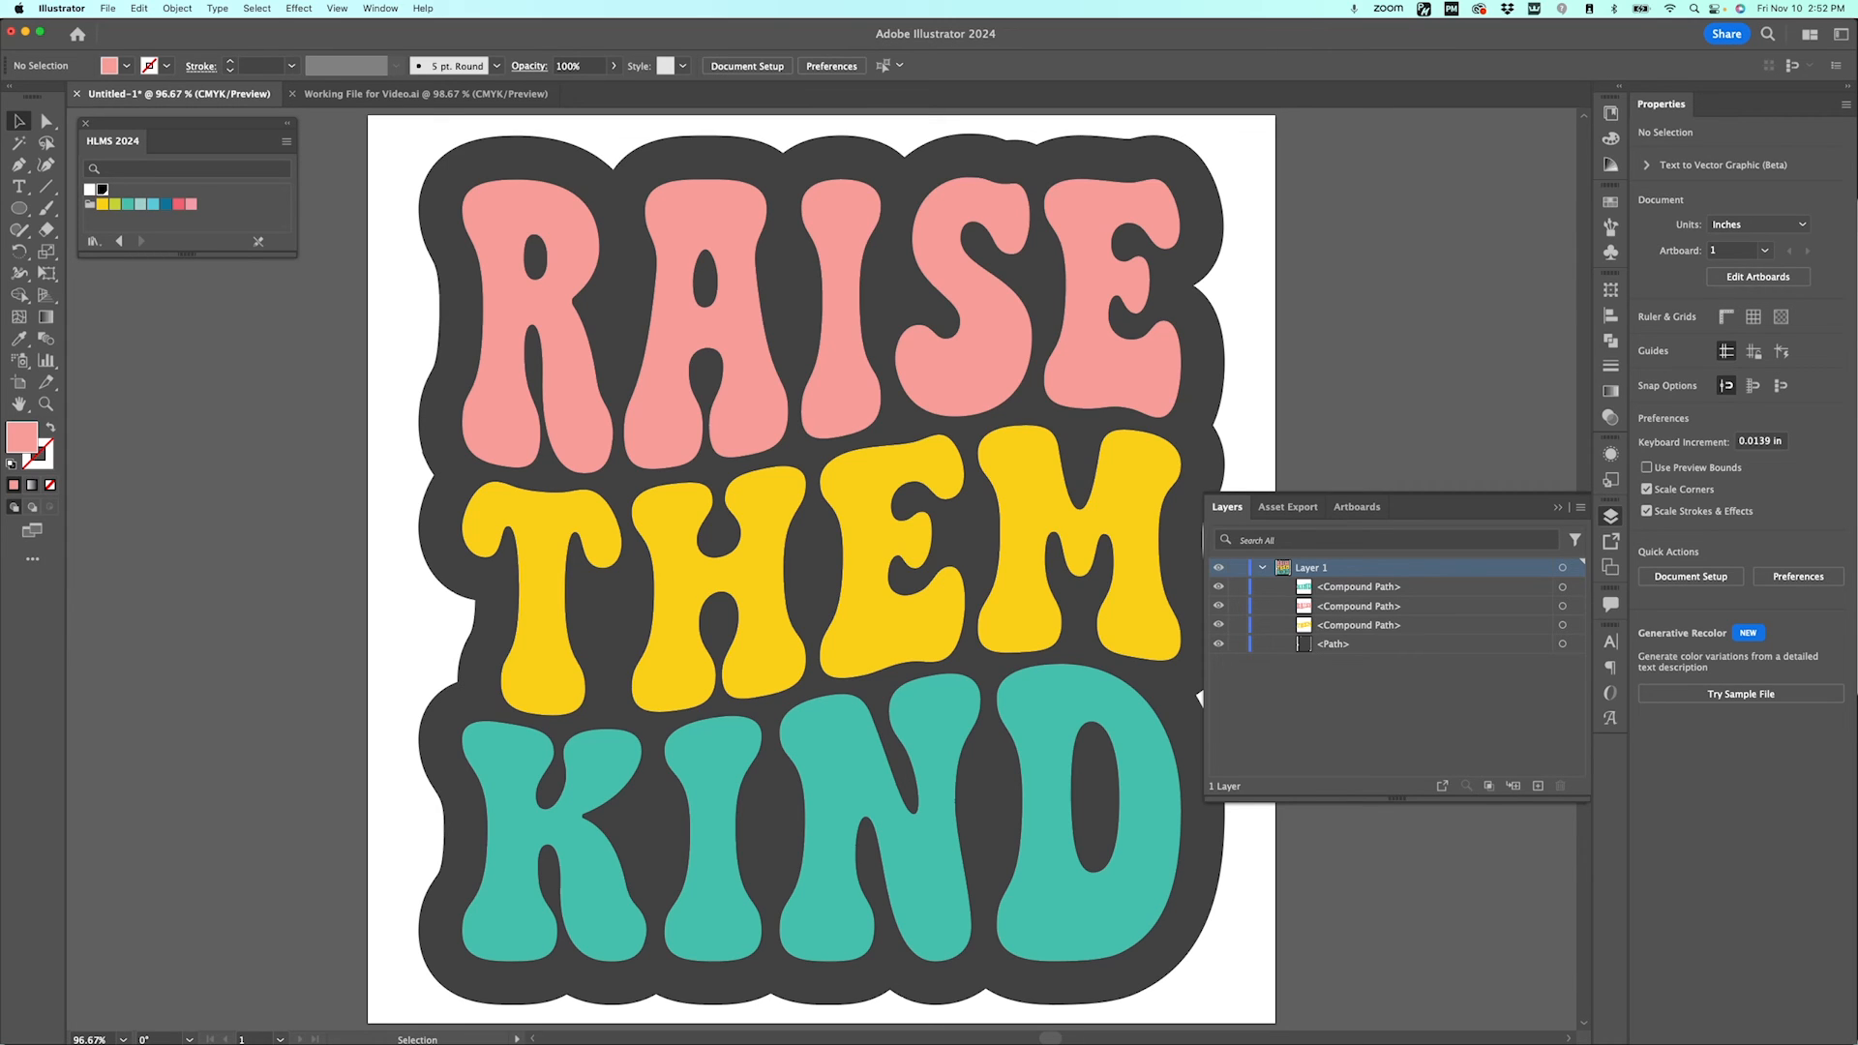
Step: Try moving the words RAISE, THEM and KIND together off the solid dark background shape, and undo the move
key(super+minus)
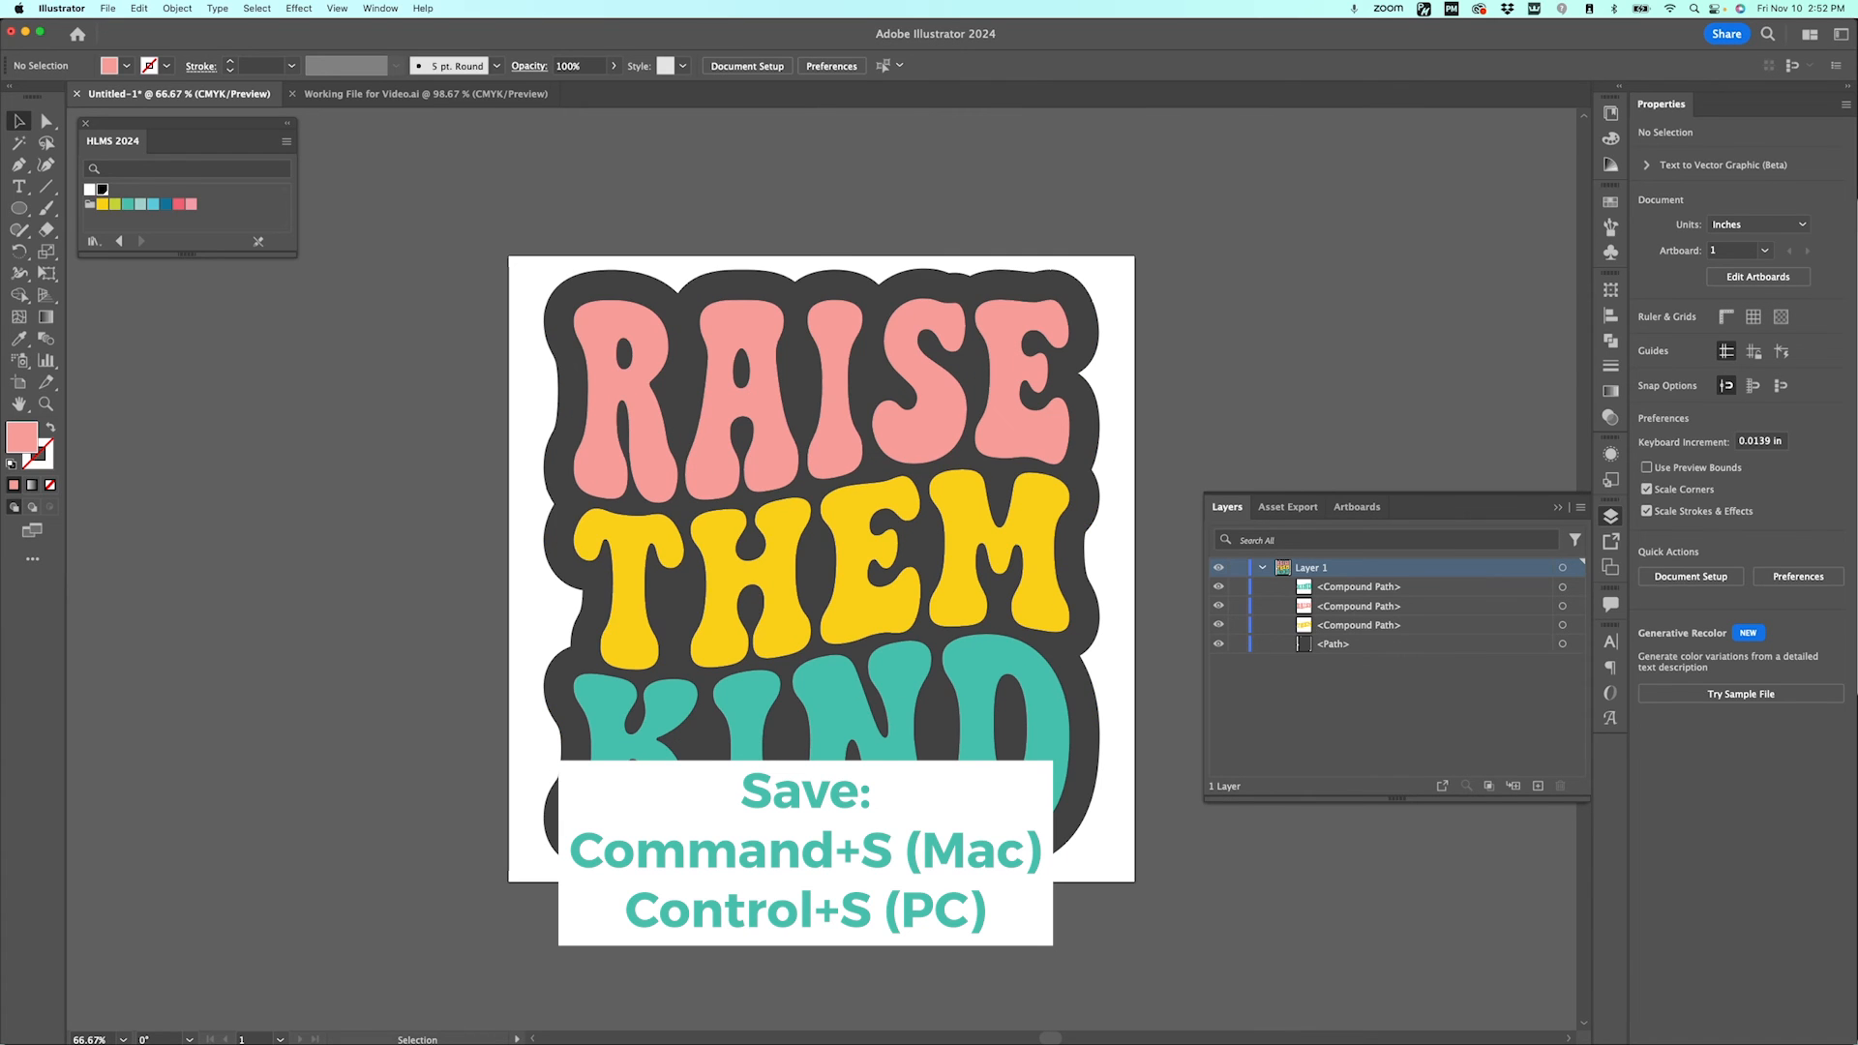
key(super+minus)
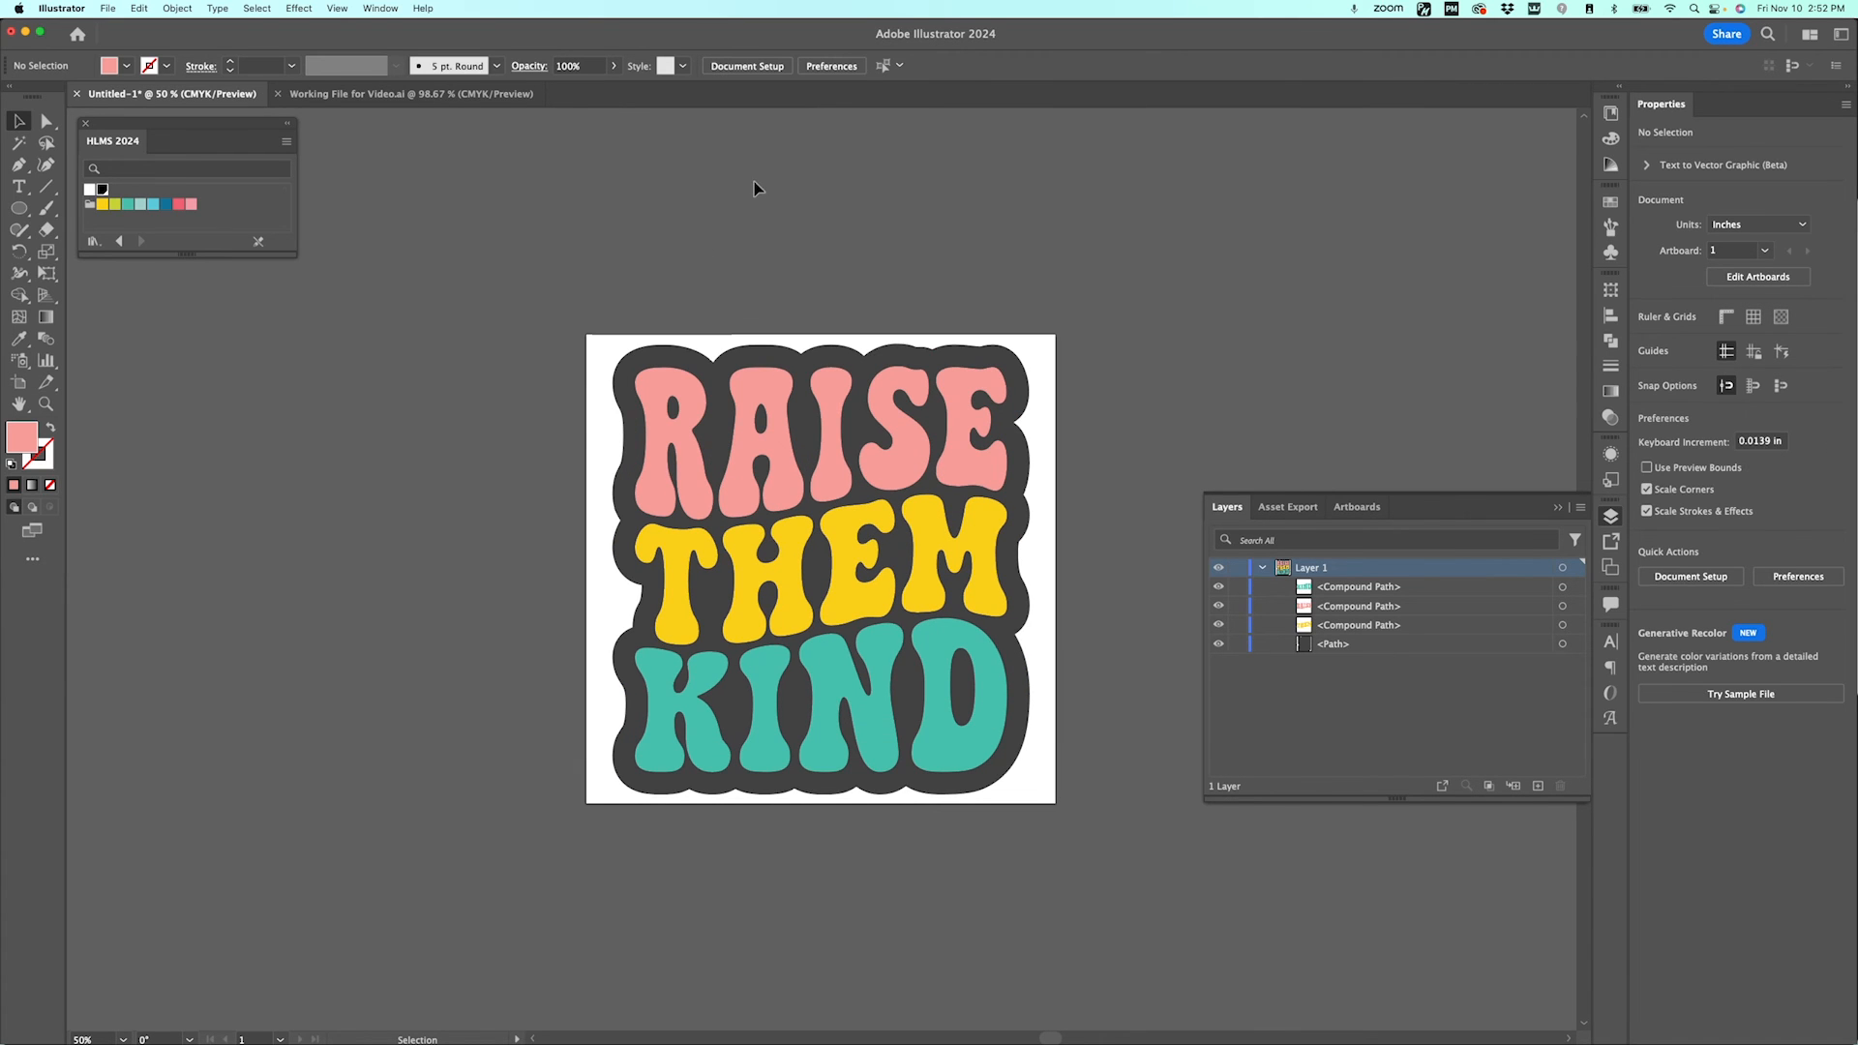
click(677, 437)
shift+click(705, 542)
shift+click(654, 700)
drag(654, 701, 380, 672)
drag(477, 592, 304, 626)
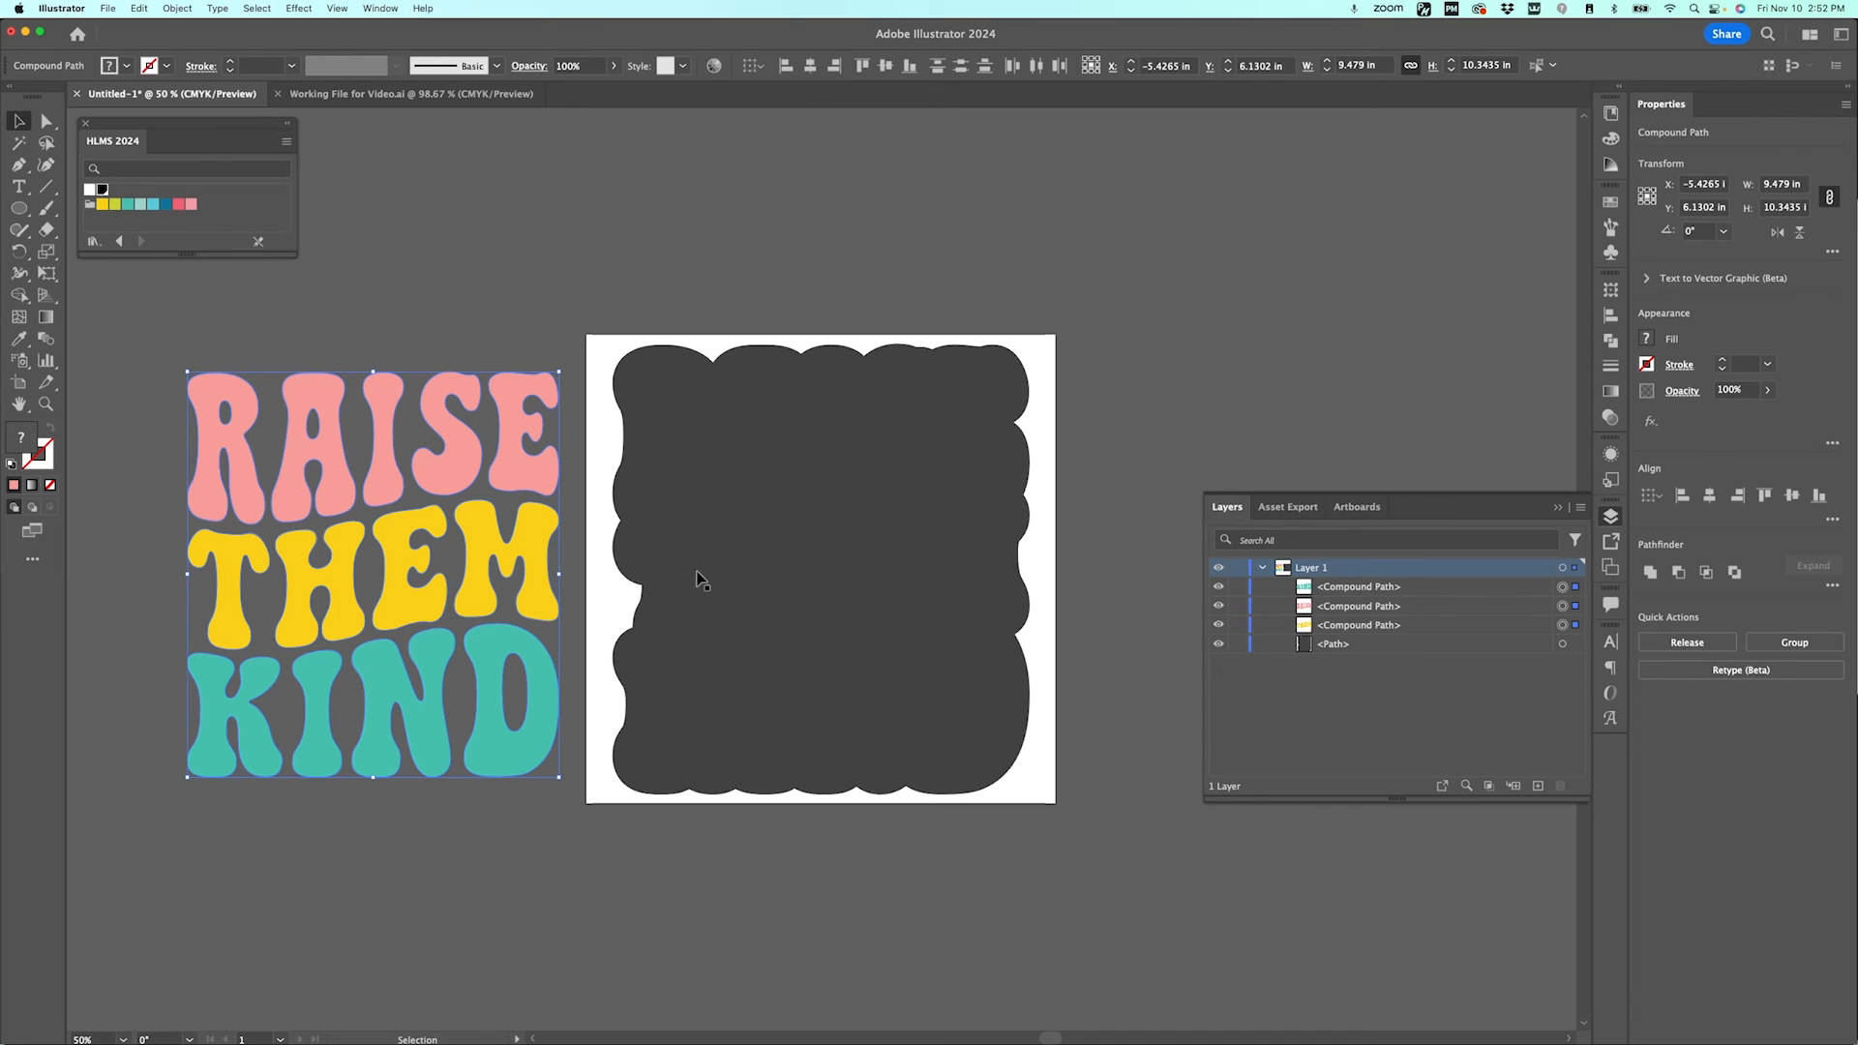
key(super+z)
Step: Select RAISE, THEM and KIND together and move them off the grouped dark background, beside the artboard
click(979, 477)
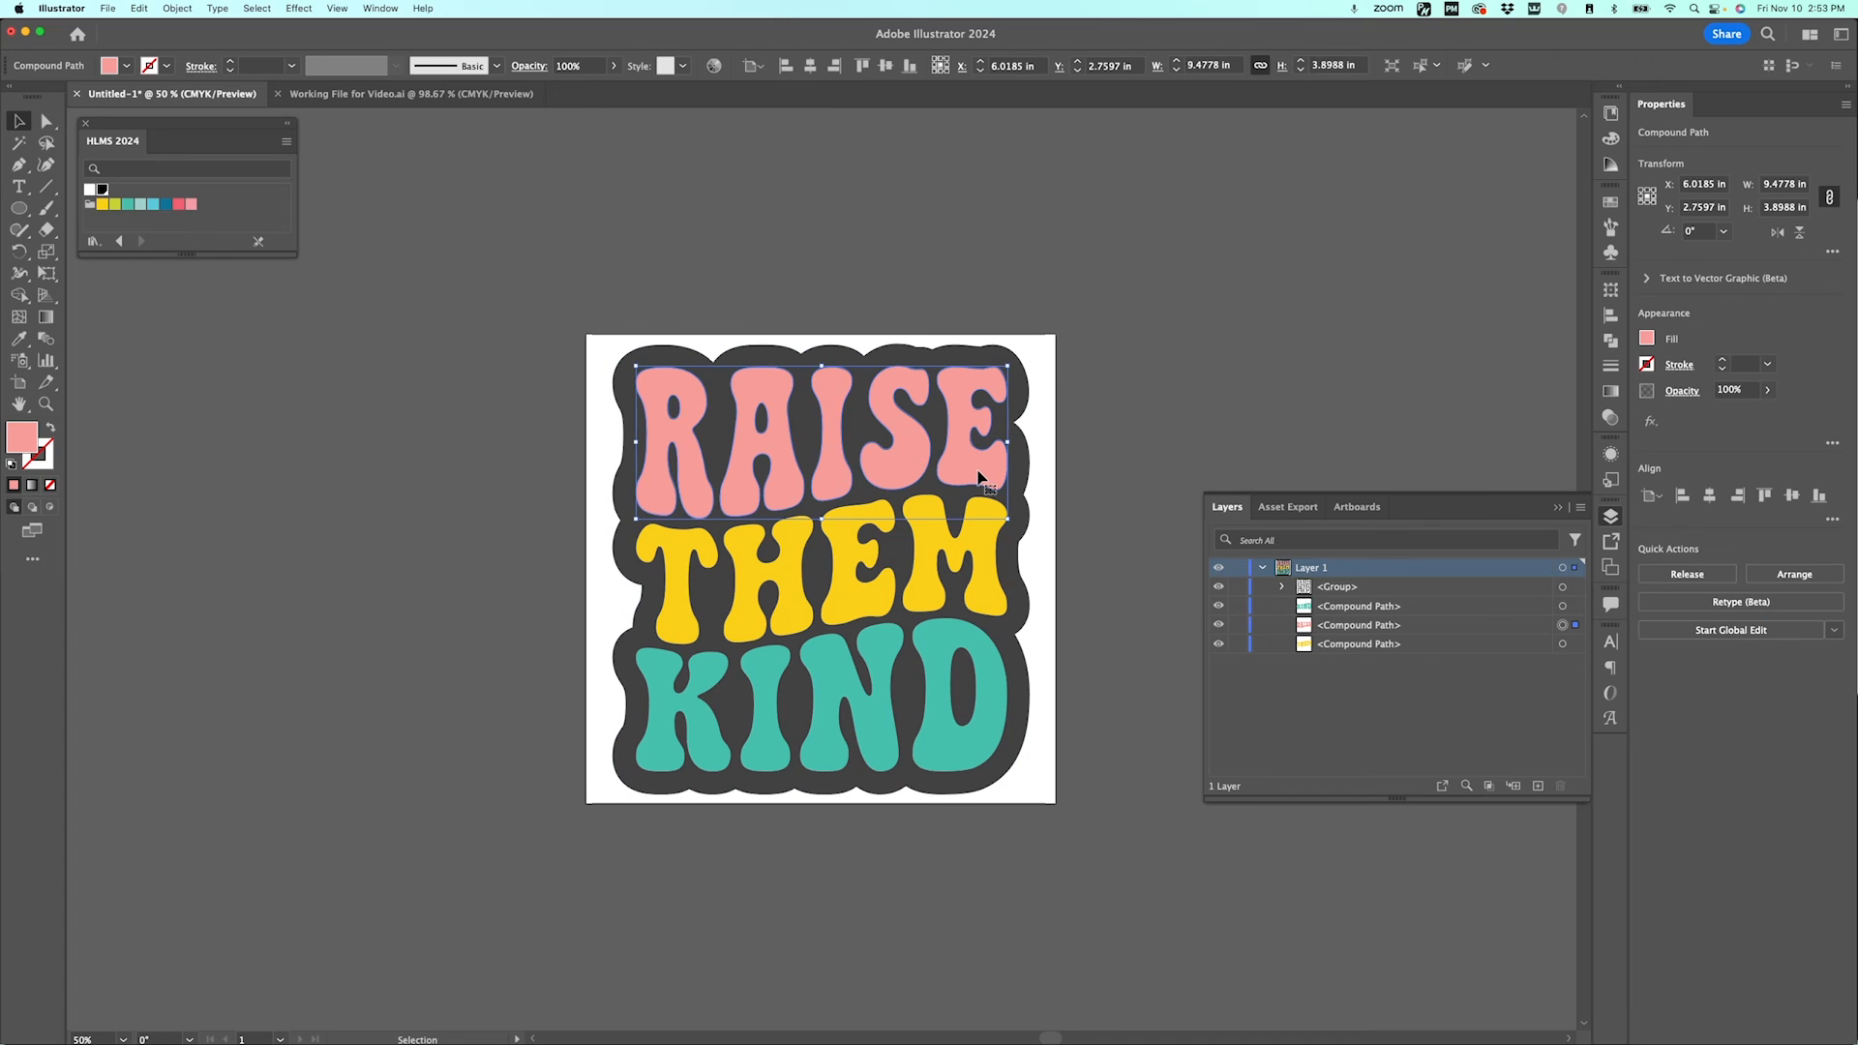
shift+click(920, 598)
shift+click(946, 733)
drag(945, 741, 485, 732)
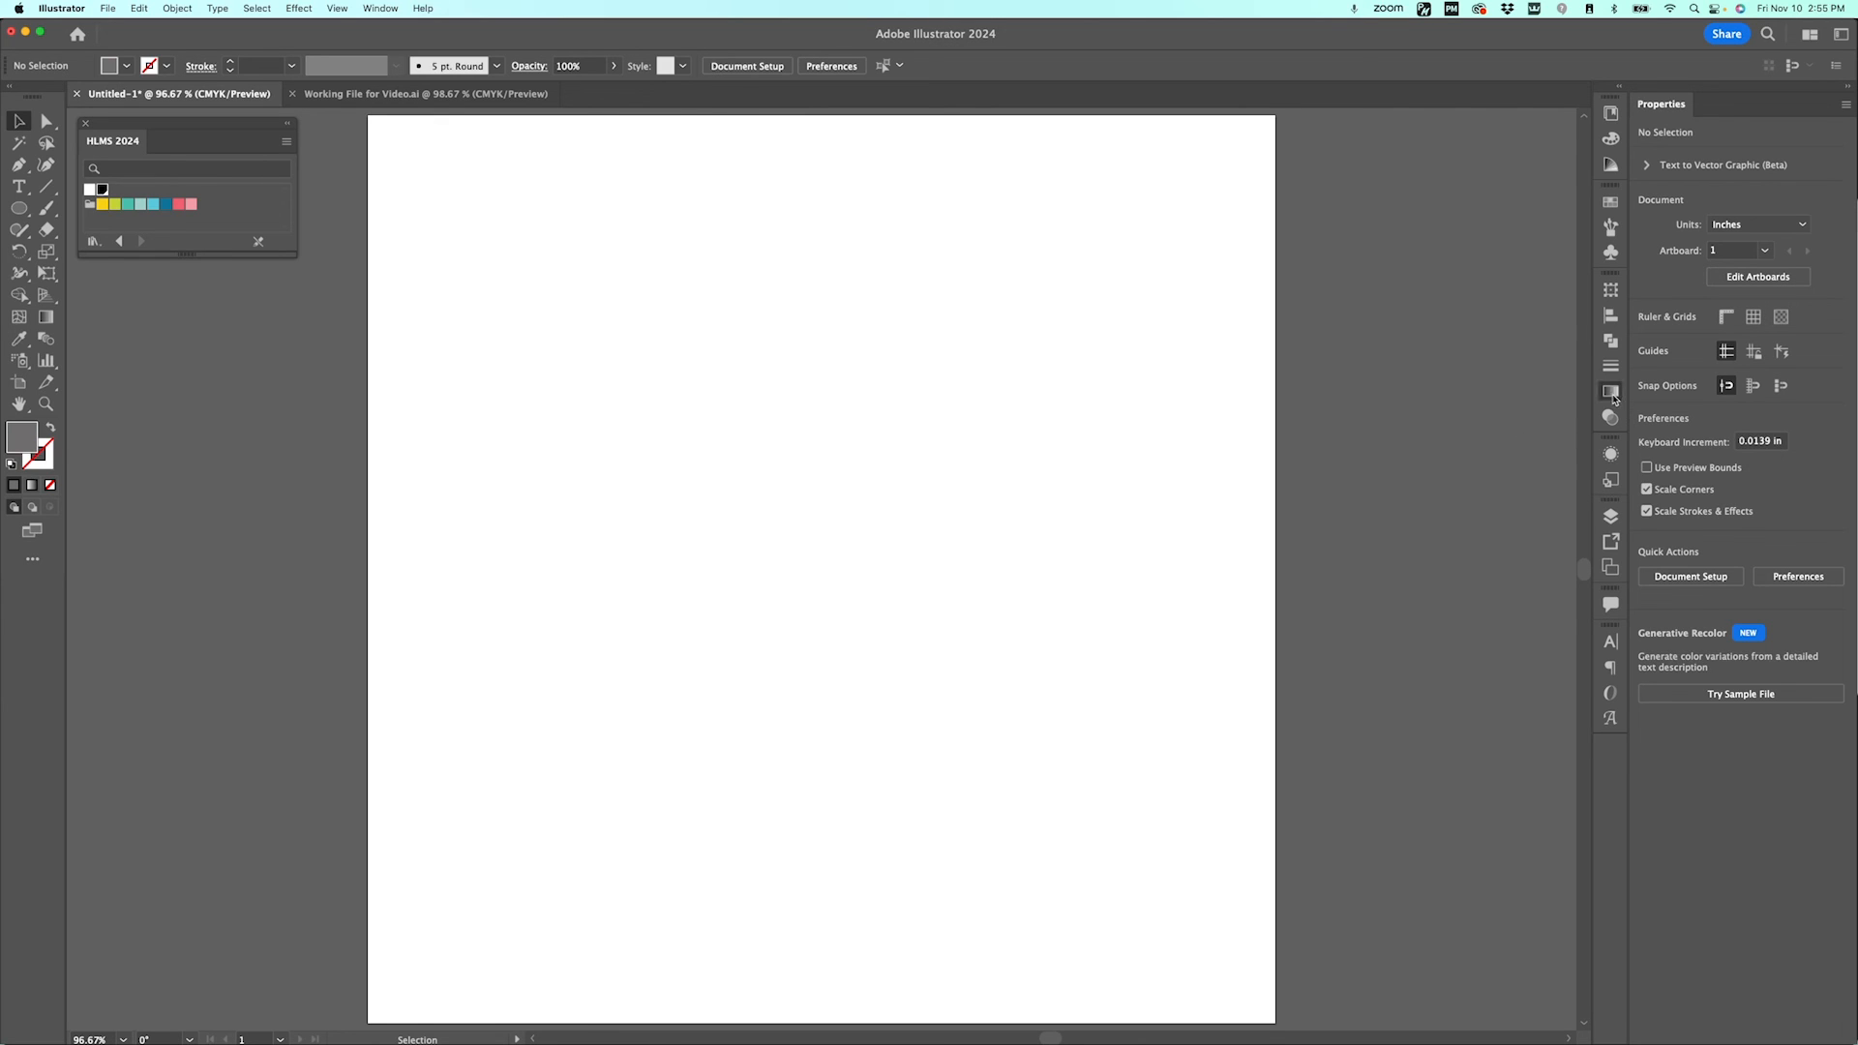
Step: Open the Gradient options and switch to the Transparency options
click(1610, 391)
click(1610, 417)
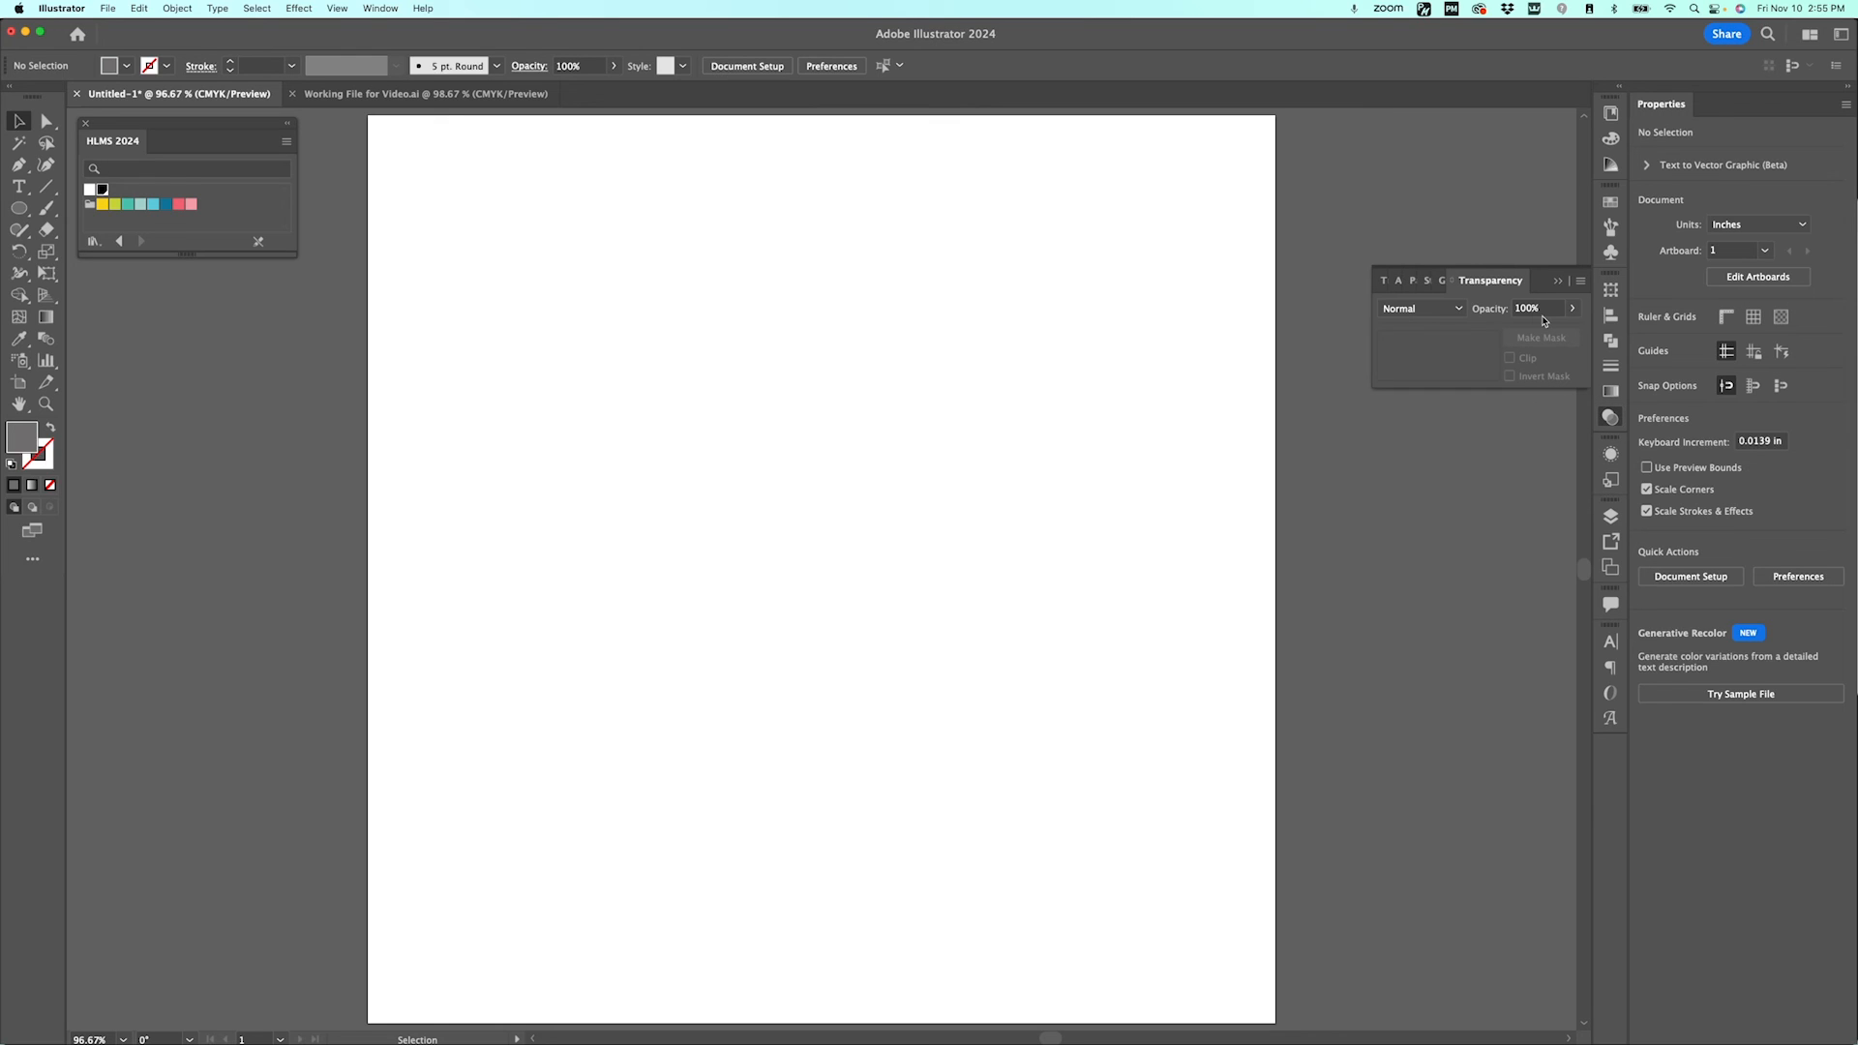